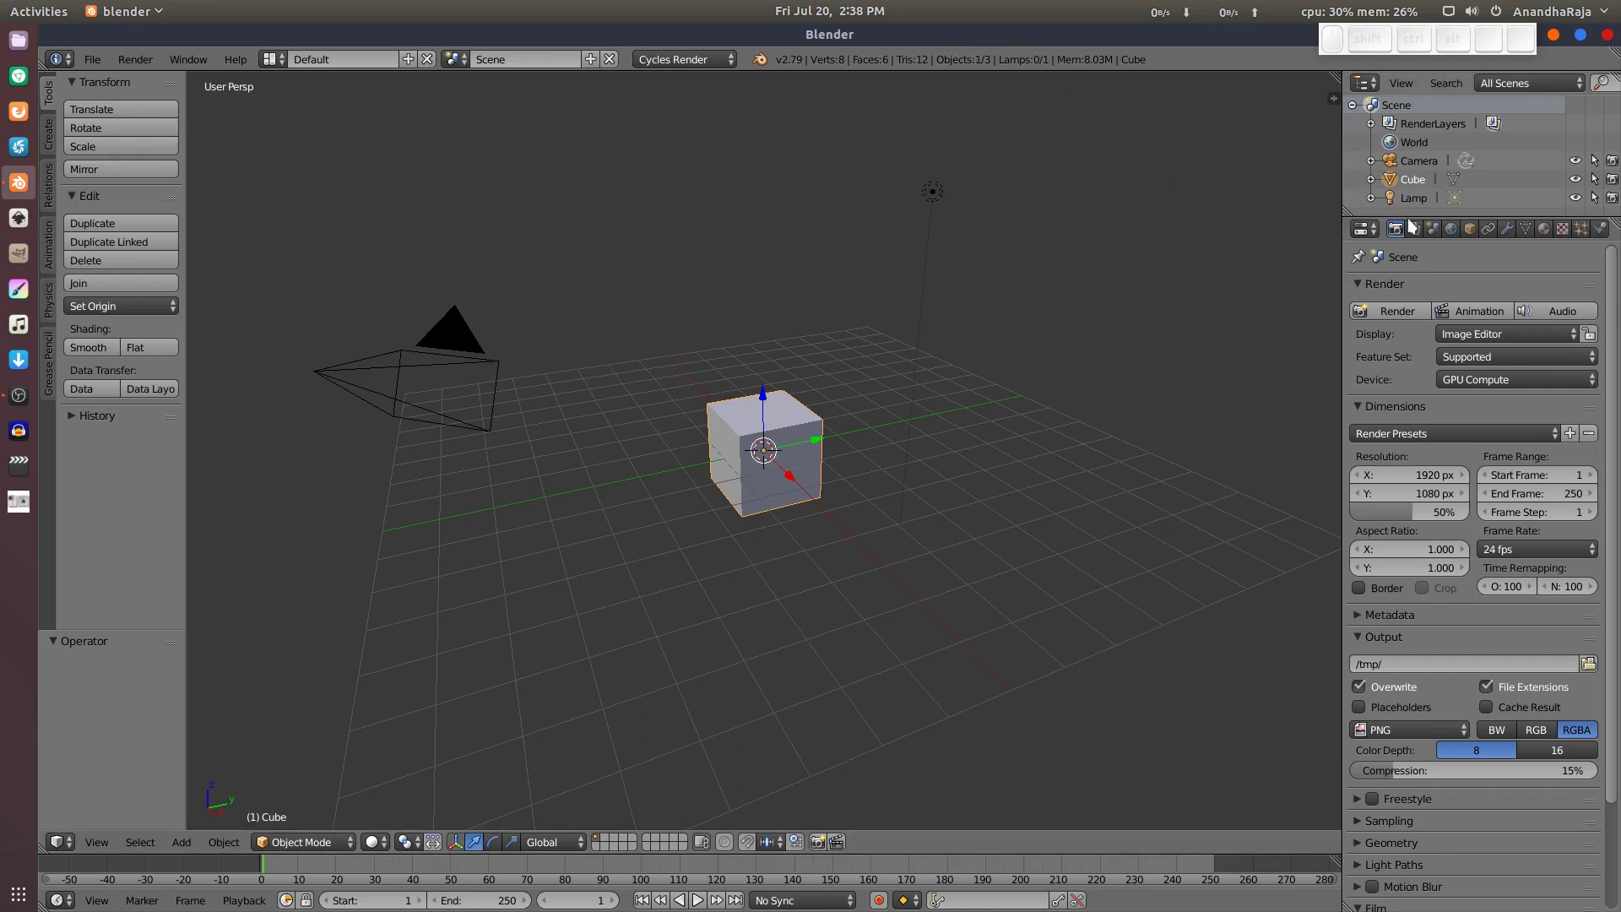
Step: Review the frame rate options without changing the setting, and make the timeline area taller
left_click(1512, 550)
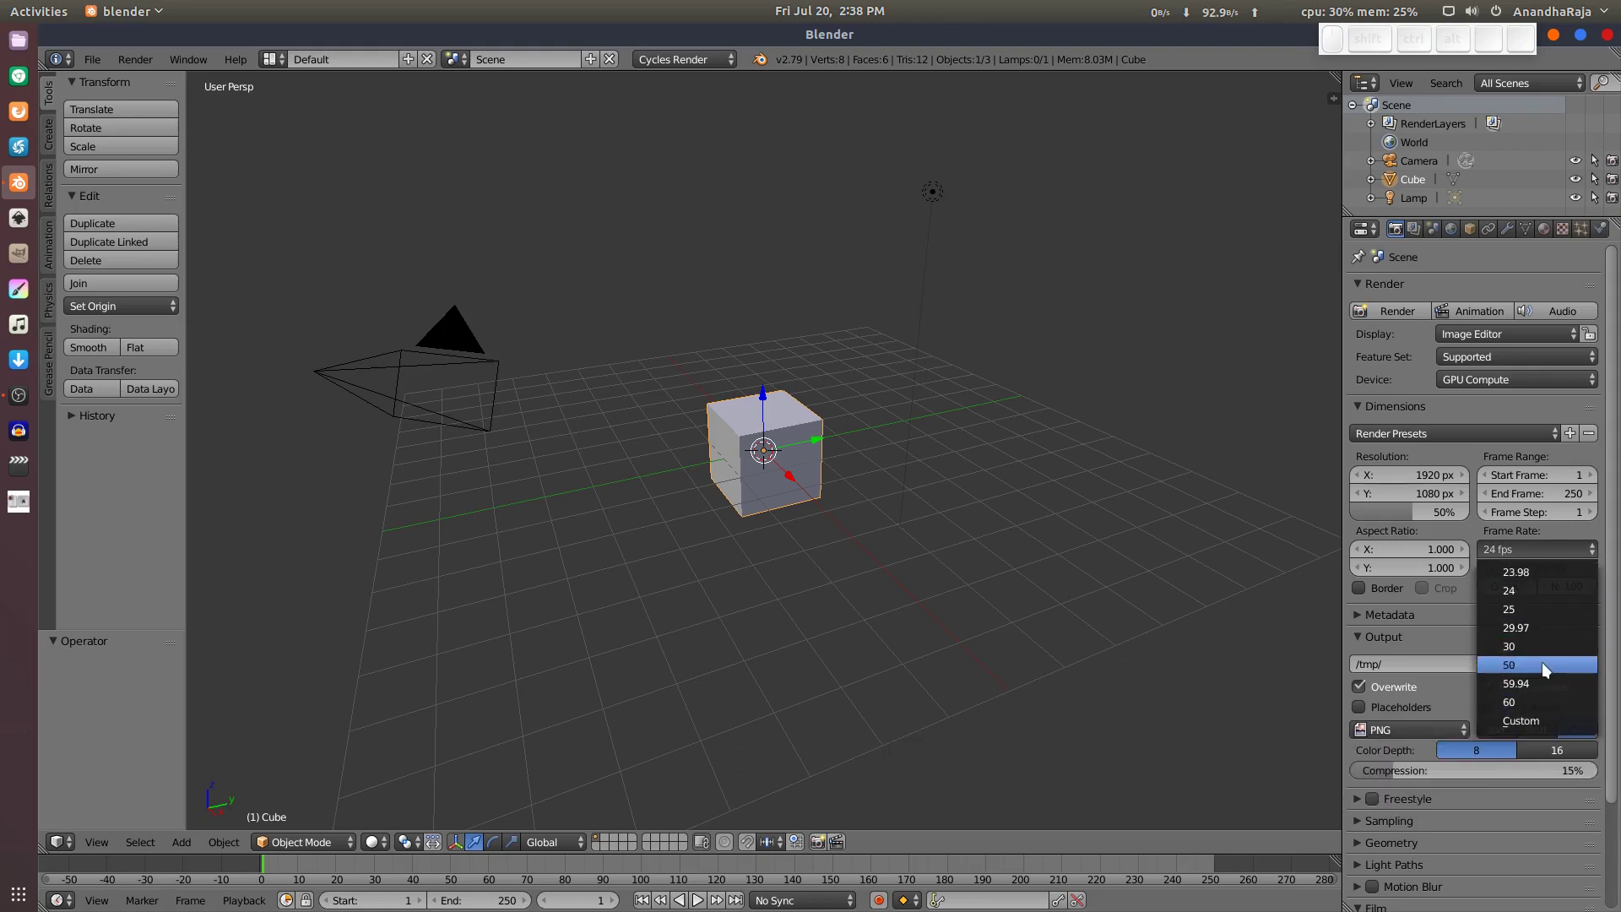
left_click(1548, 543)
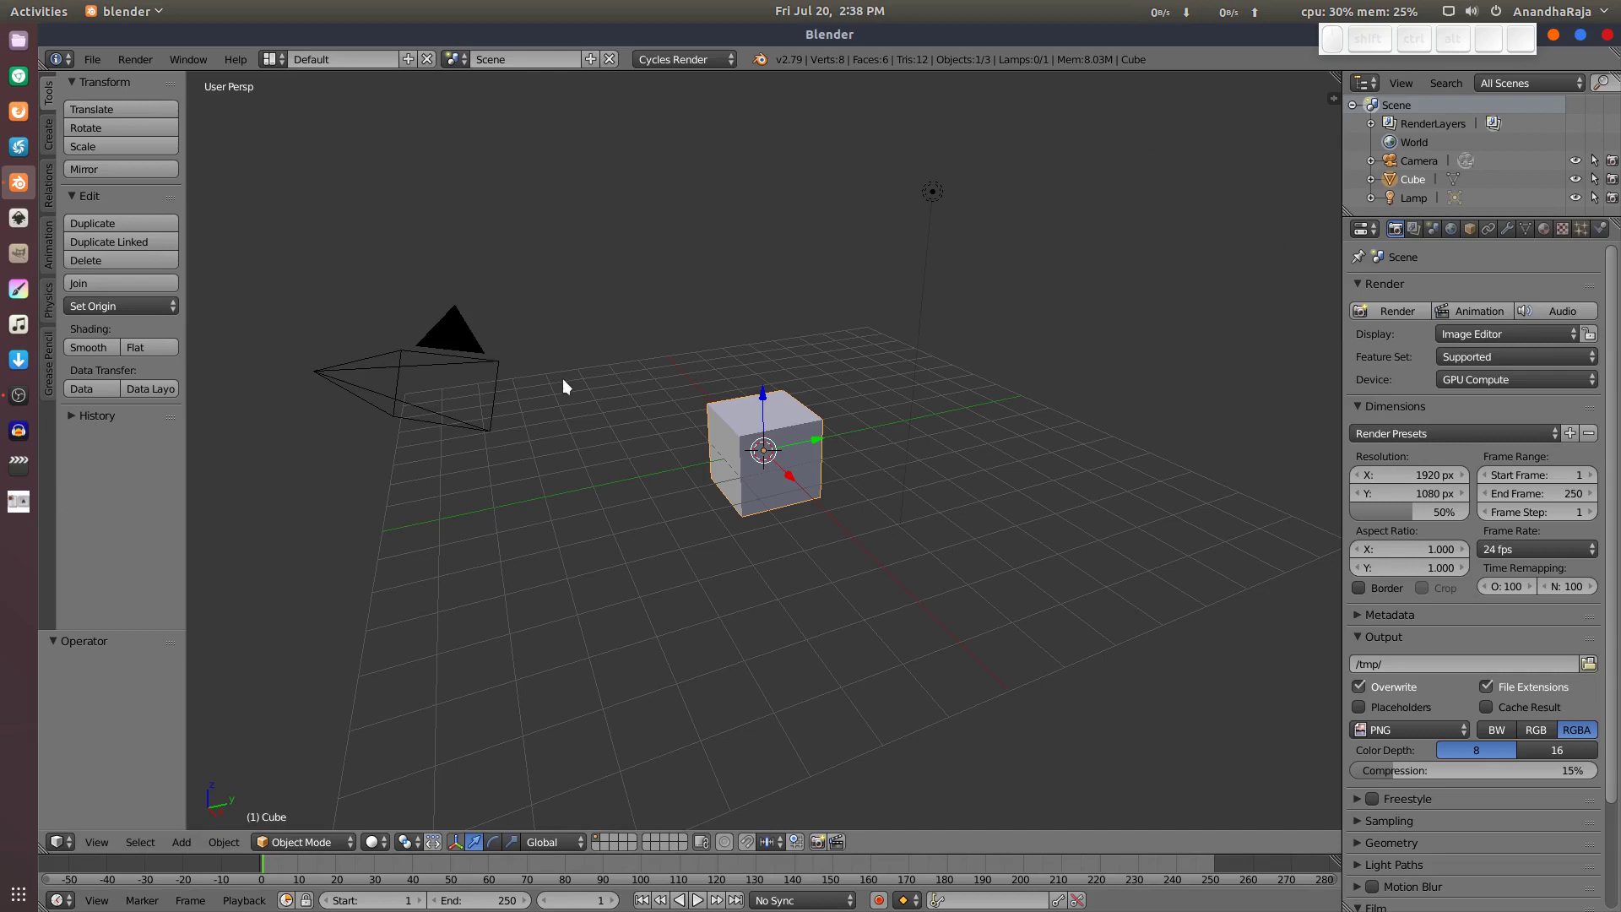
left_click_drag(287, 852, 284, 754)
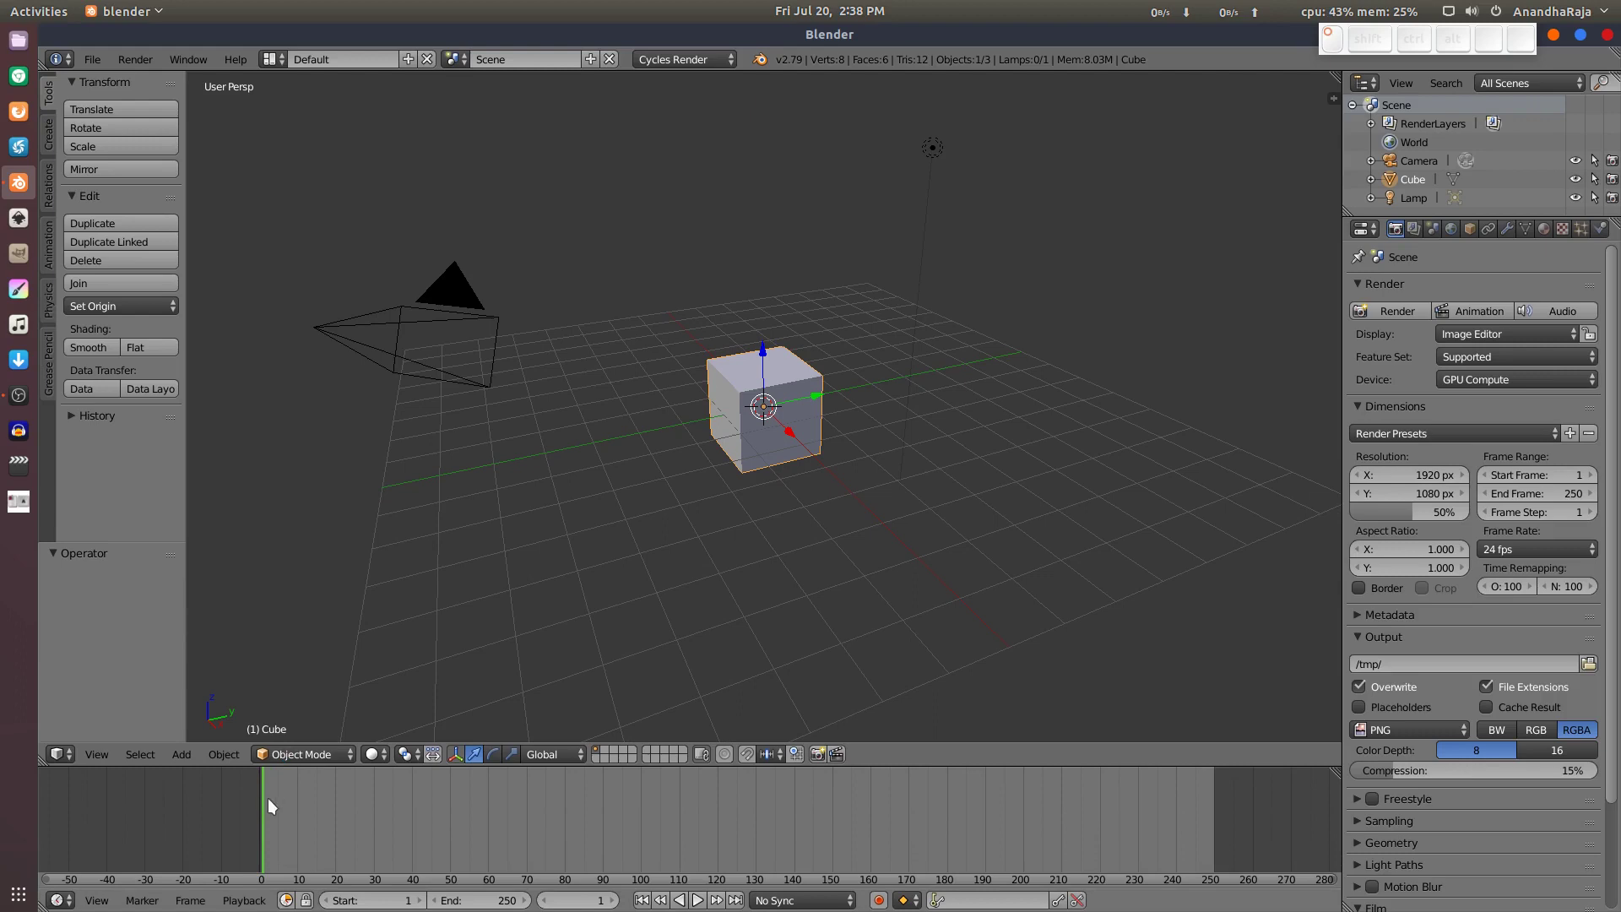
Step: Play the timeline briefly and step the current frame forward to frame 20
key("alt+a")
key("alt+a")
left_click(614, 900)
left_click(614, 901)
left_click(614, 900)
left_click(614, 901)
left_click(614, 901)
left_click(614, 901)
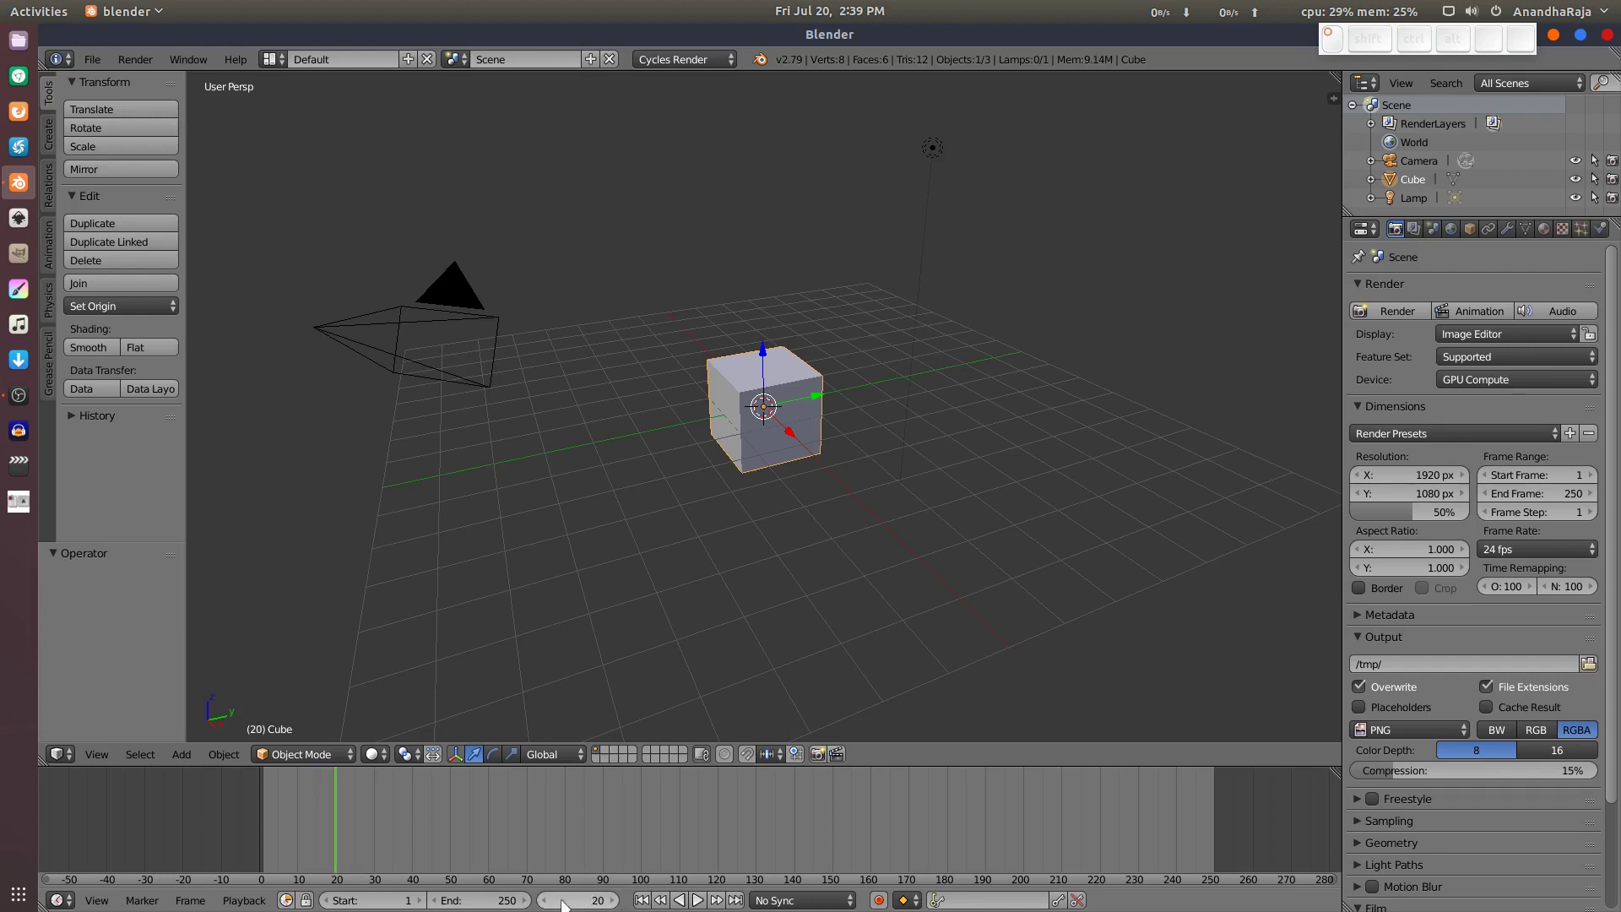
Step: Step the current frame backward and return to the start of the timeline at frame 1
left_click(541, 901)
left_click(541, 901)
left_click(542, 901)
left_click(541, 901)
left_click(541, 901)
left_click(542, 901)
key("shift+Left")
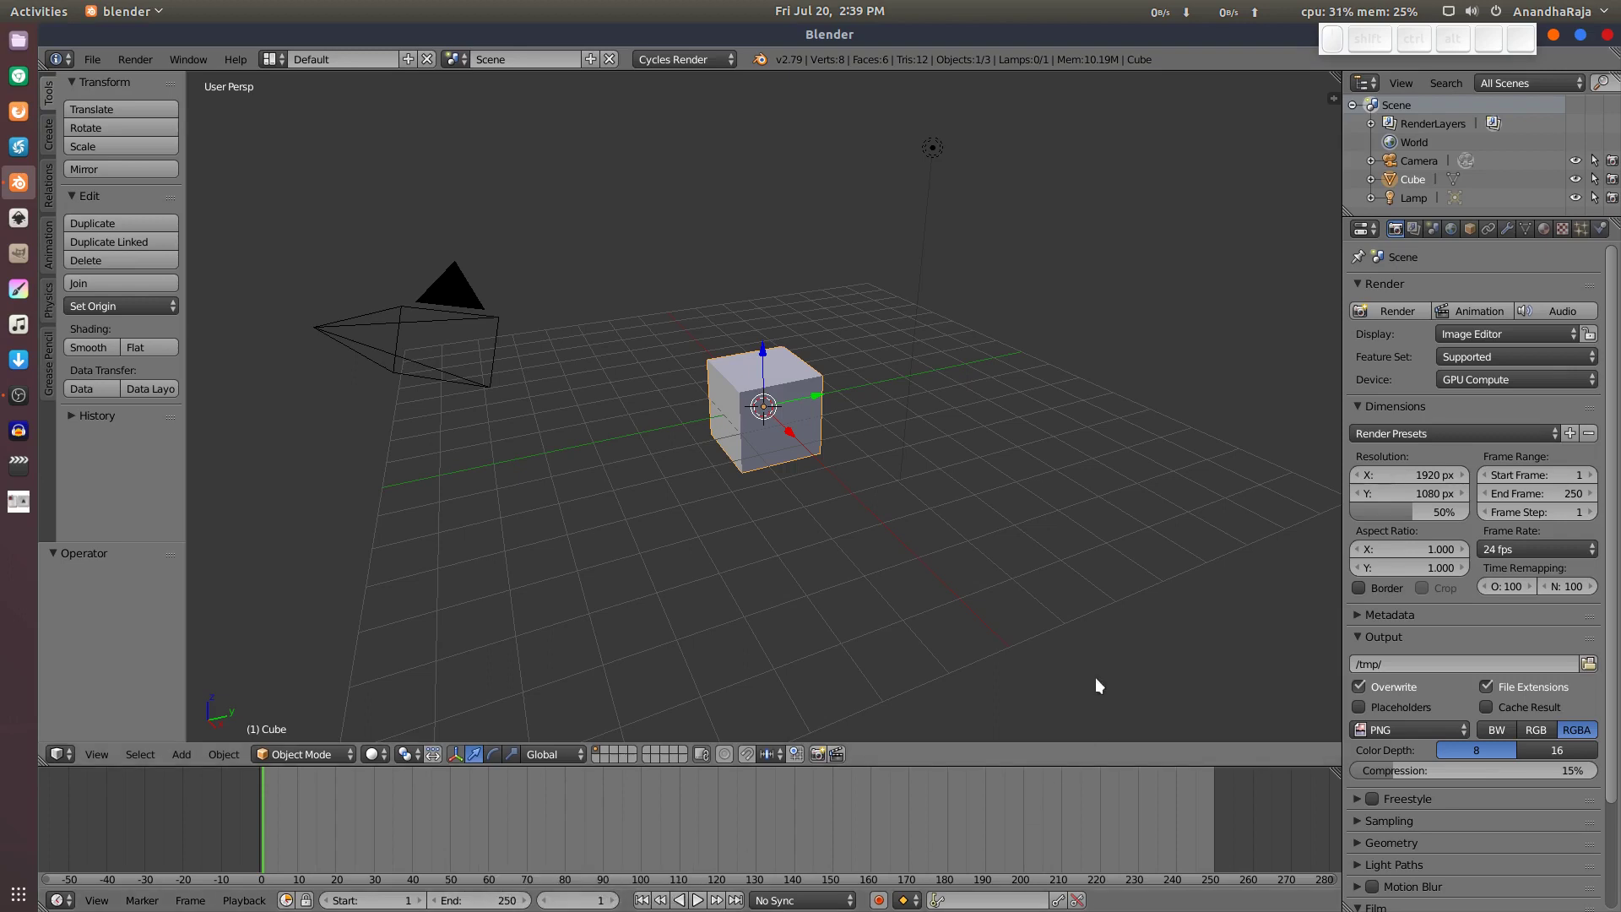
Step: Divide 250 by 24 in Calculator to work out the animation's duration in seconds, and close it
key("XF86Calculator")
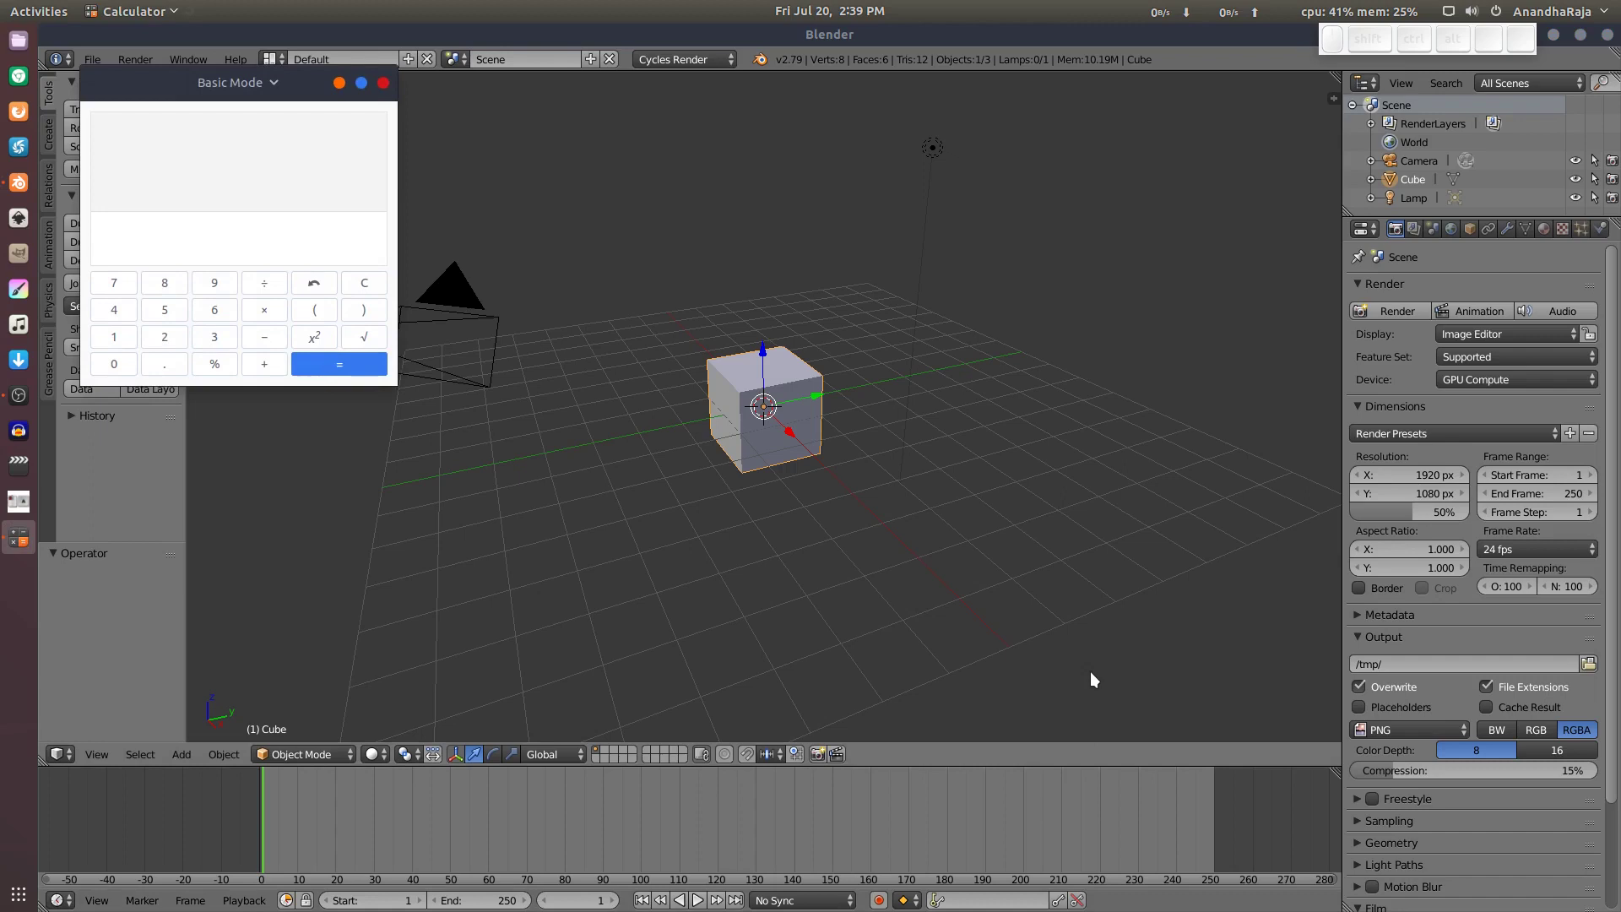
type("250")
type("/24")
key("Return")
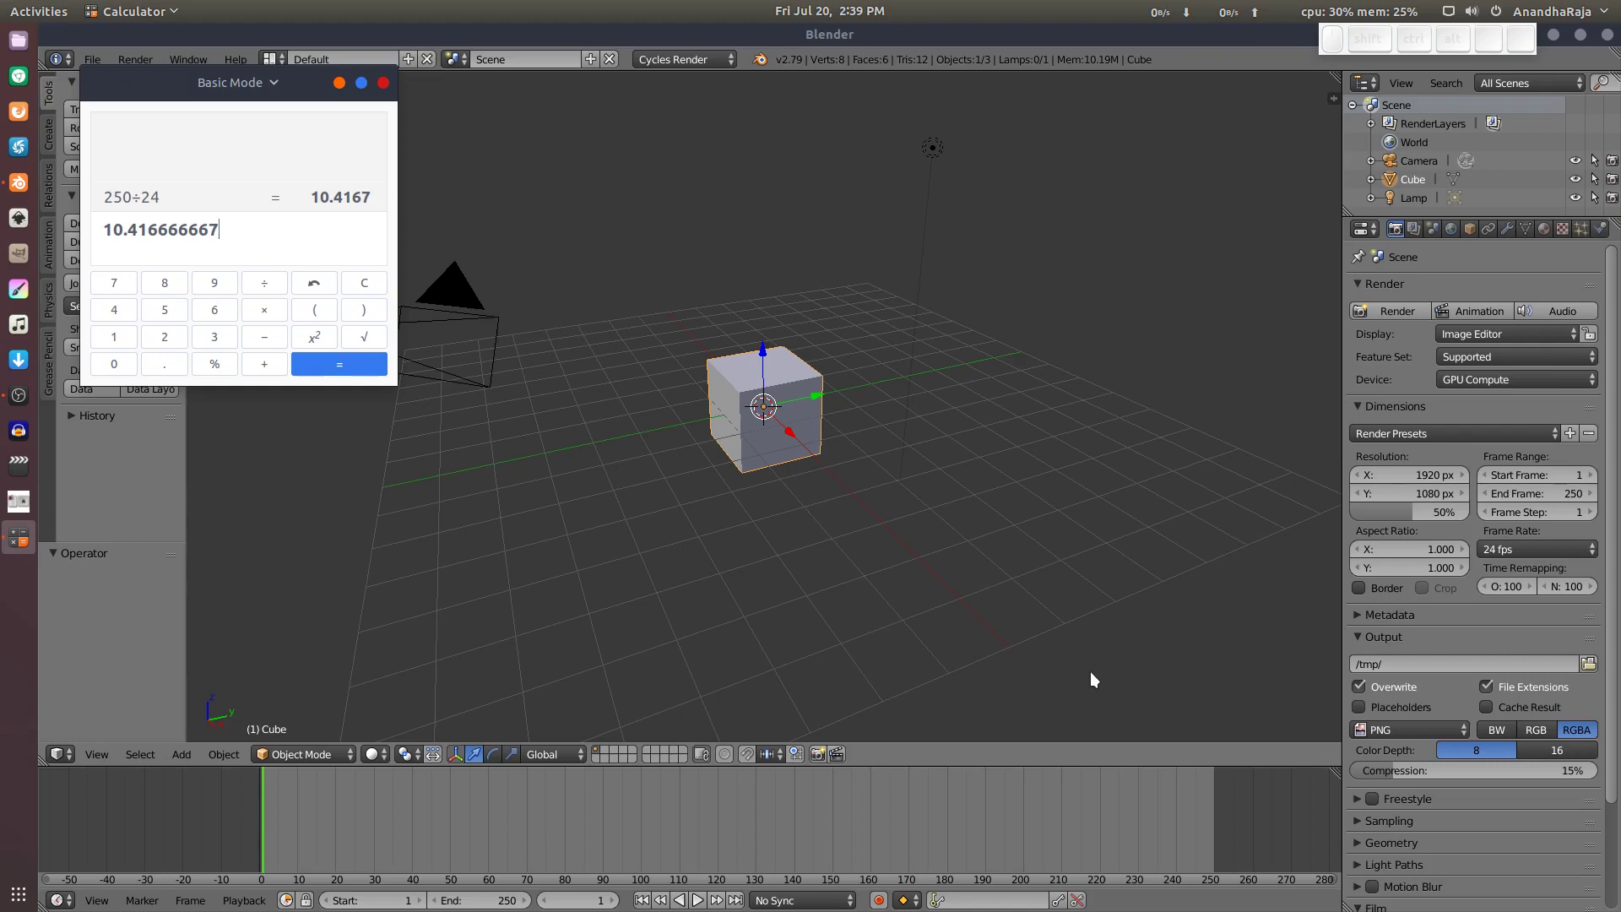
left_click(383, 82)
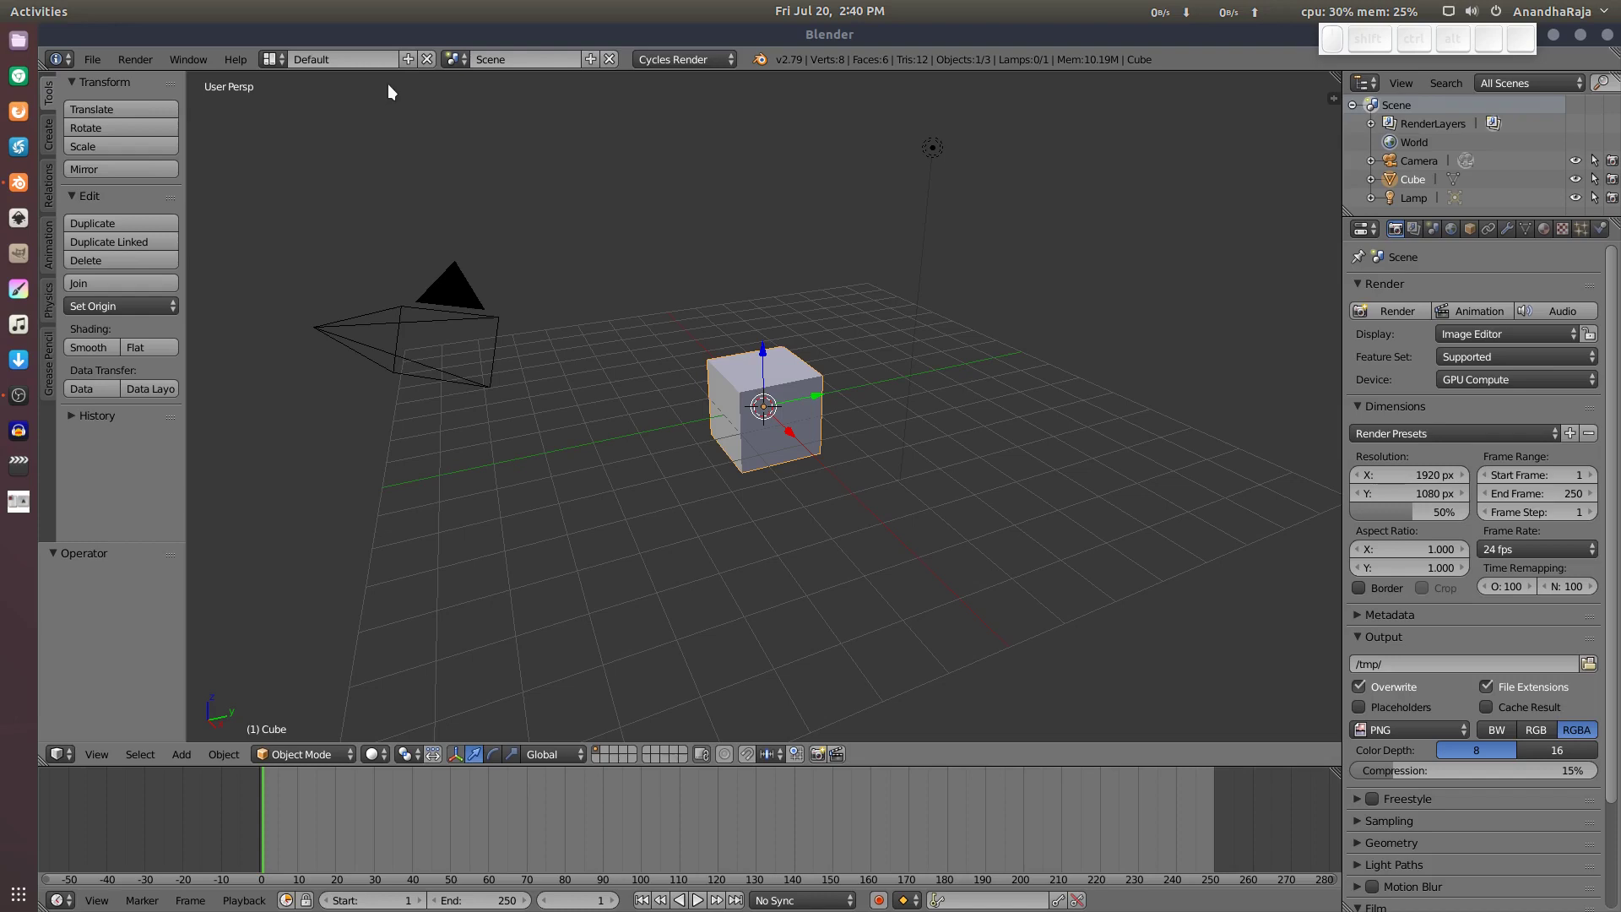
Step: Set the animation's end frame to 72 and scrub the current frame past and back to the end of the range
left_click(464, 900)
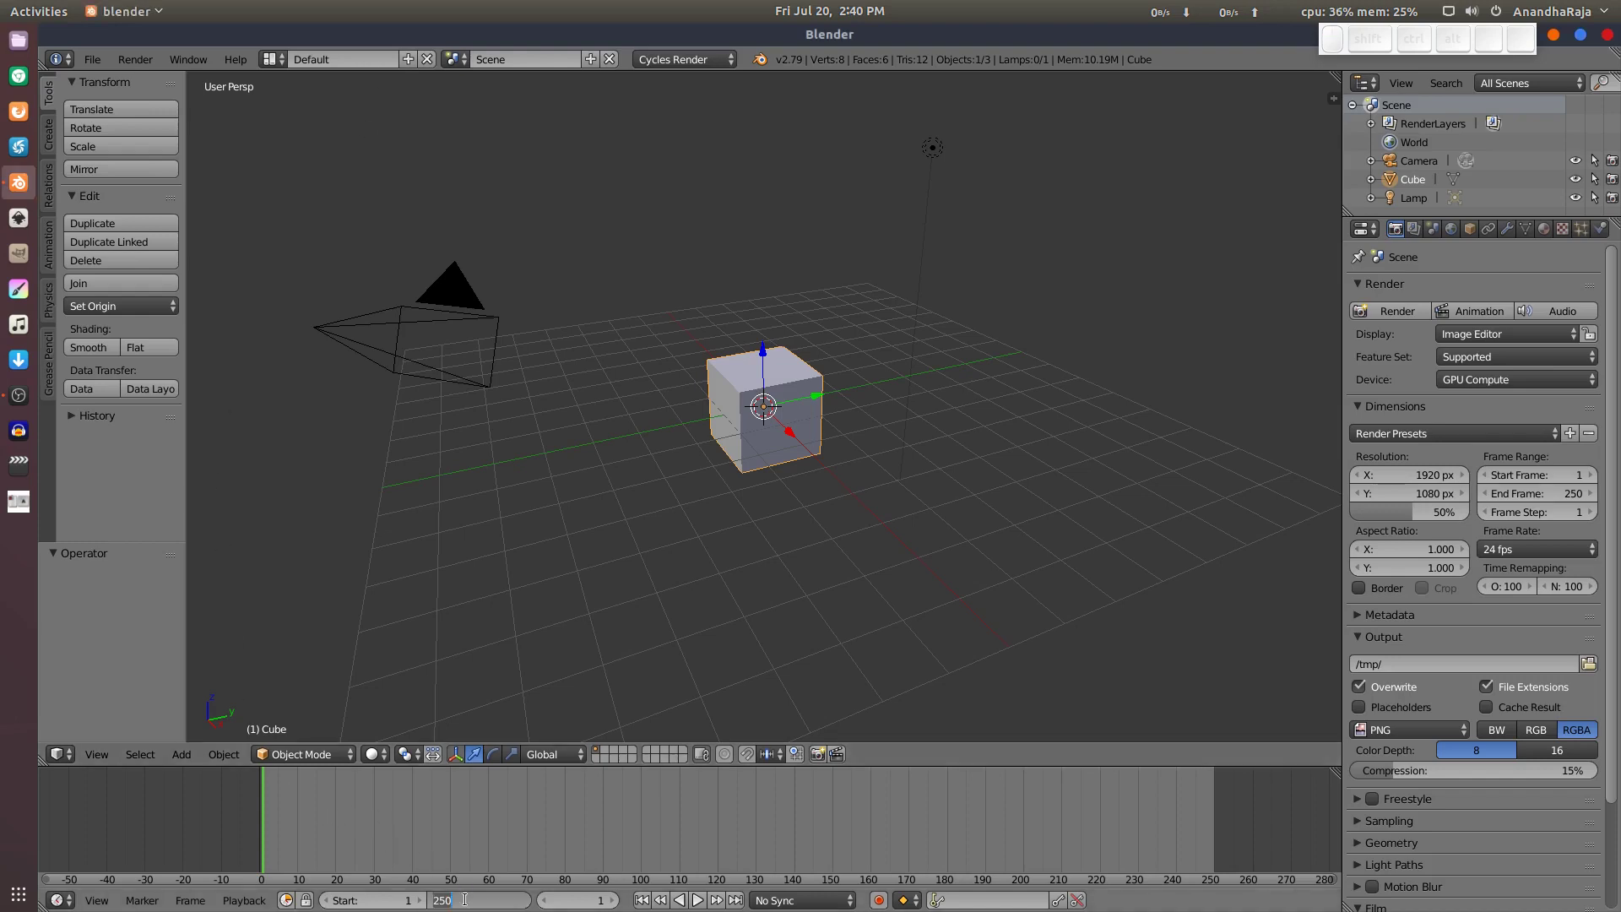
type("72")
key("Return")
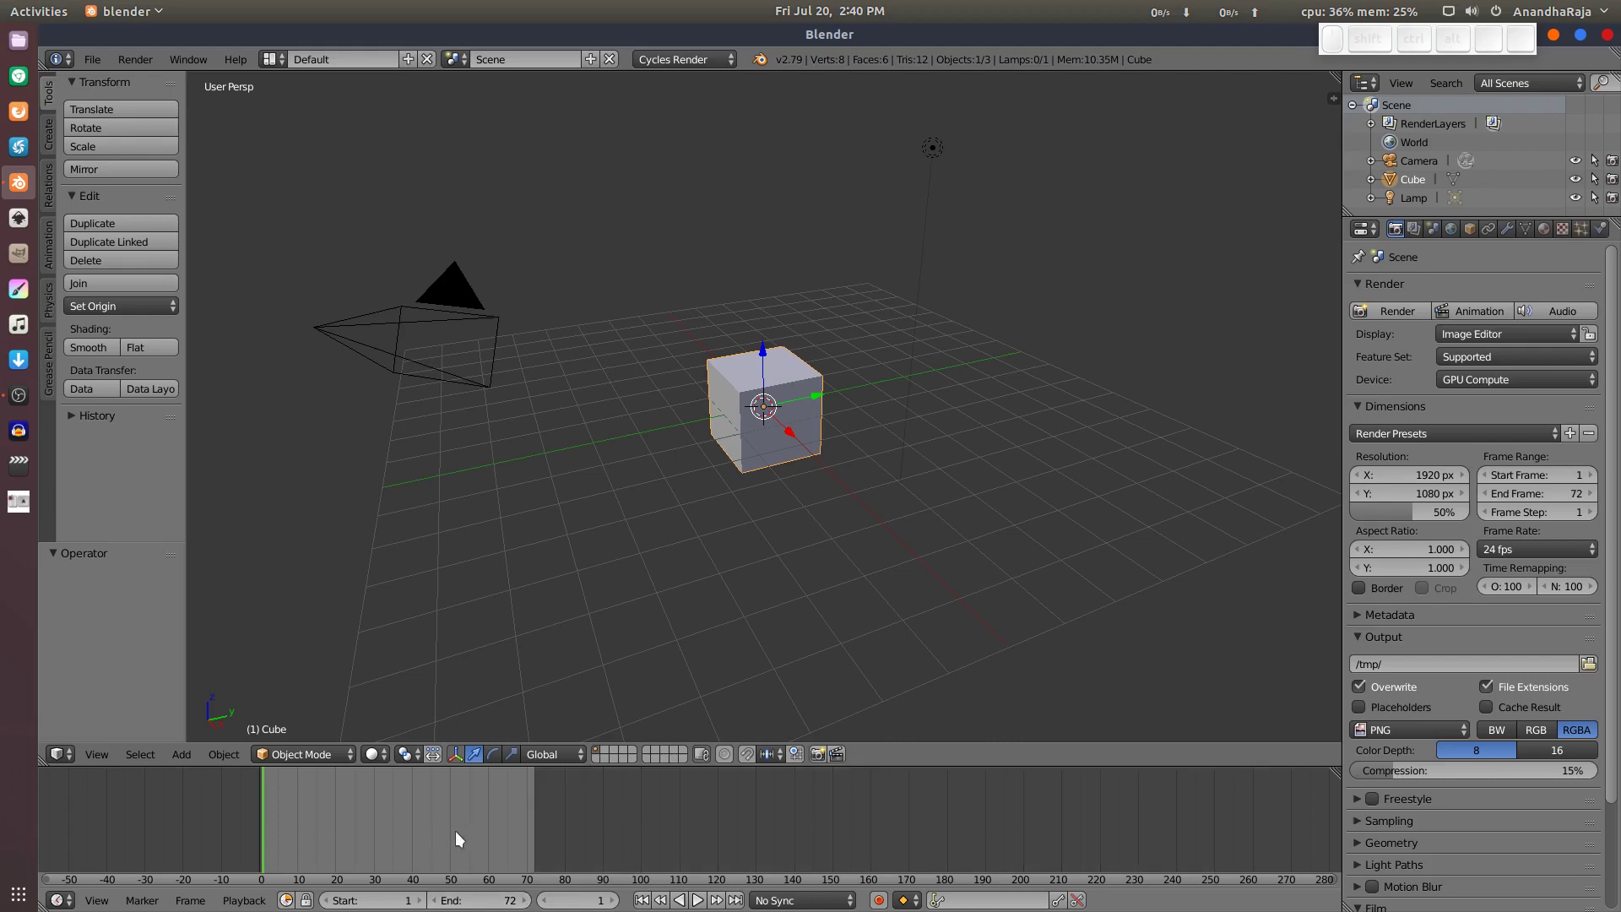
left_click_drag(266, 813, 737, 792)
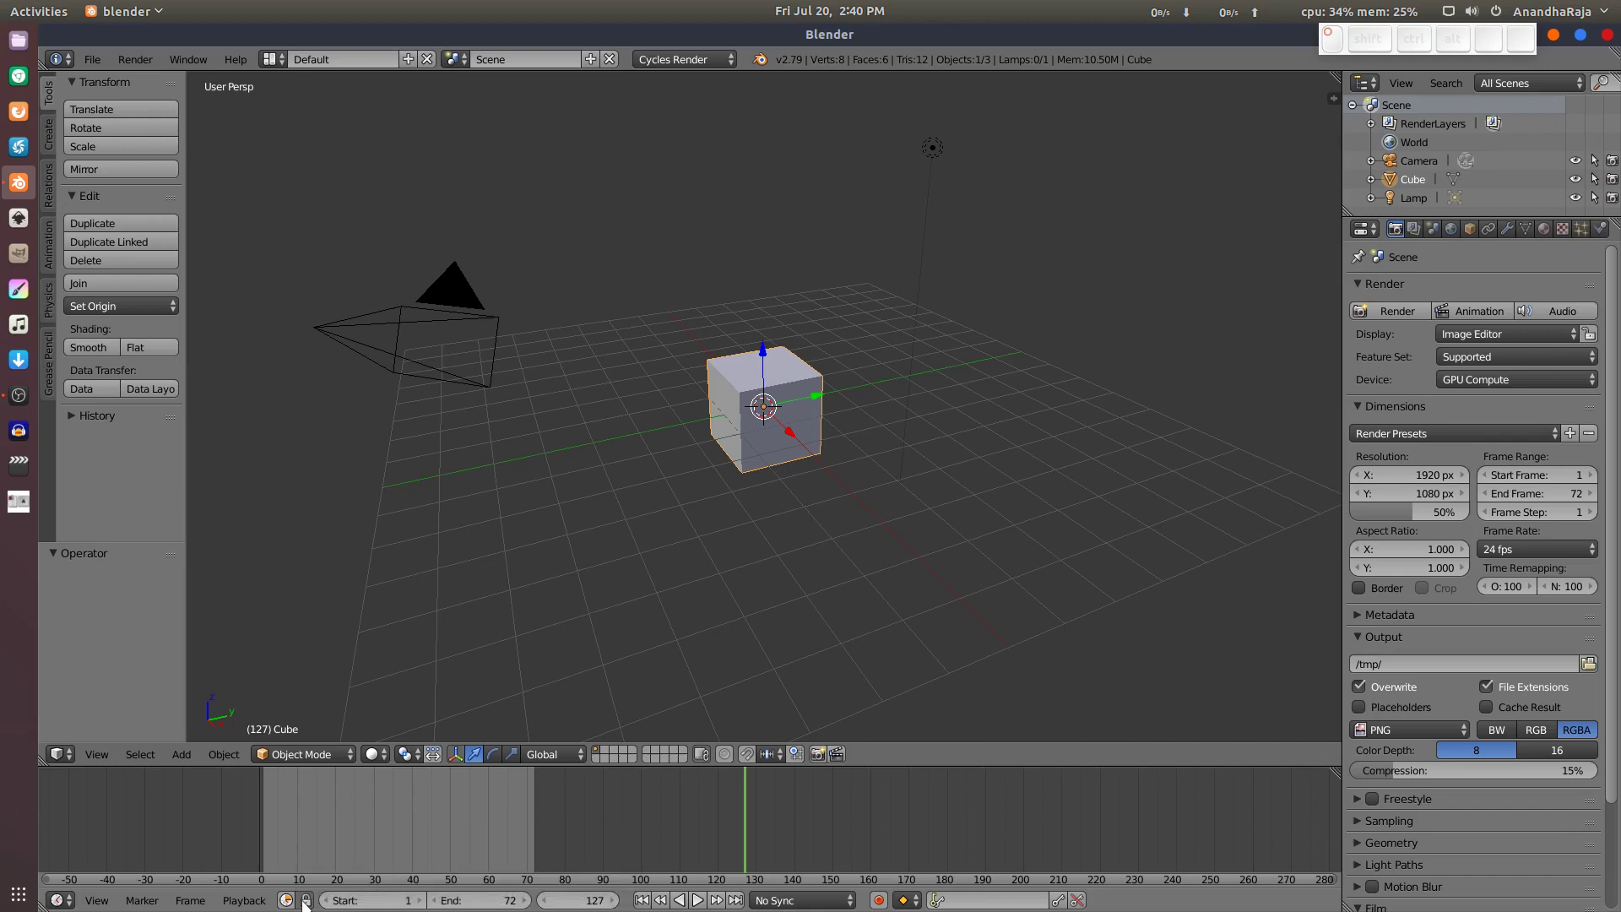
left_click_drag(602, 832, 529, 843)
Step: Go to frame 1 and insert a Location keyframe on the cube
key("shift+Left")
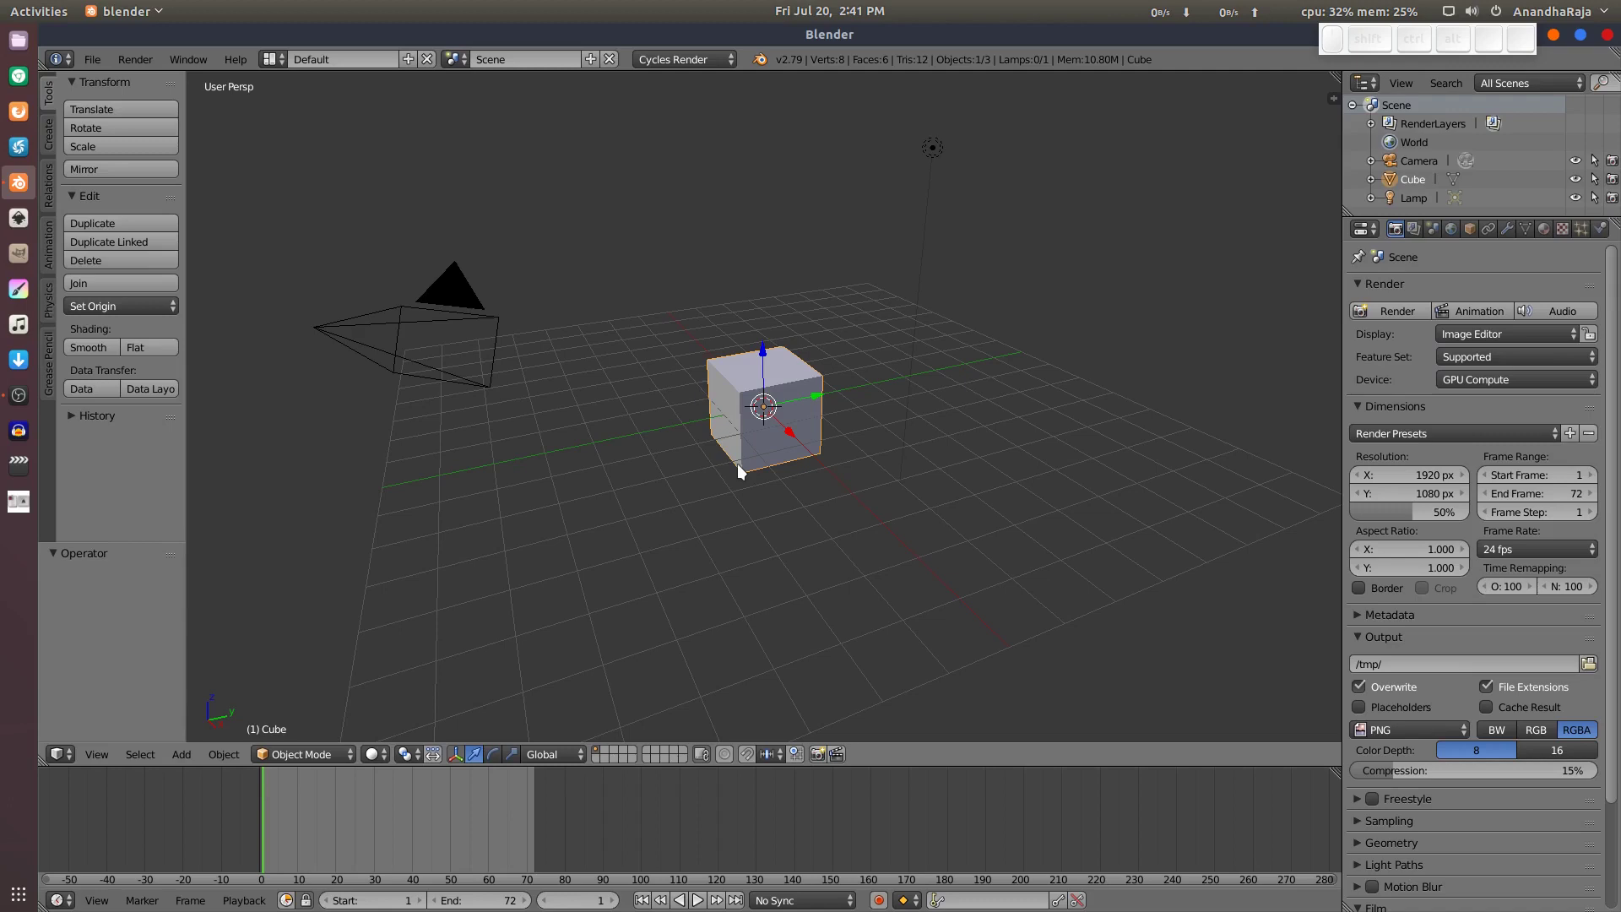
key("i")
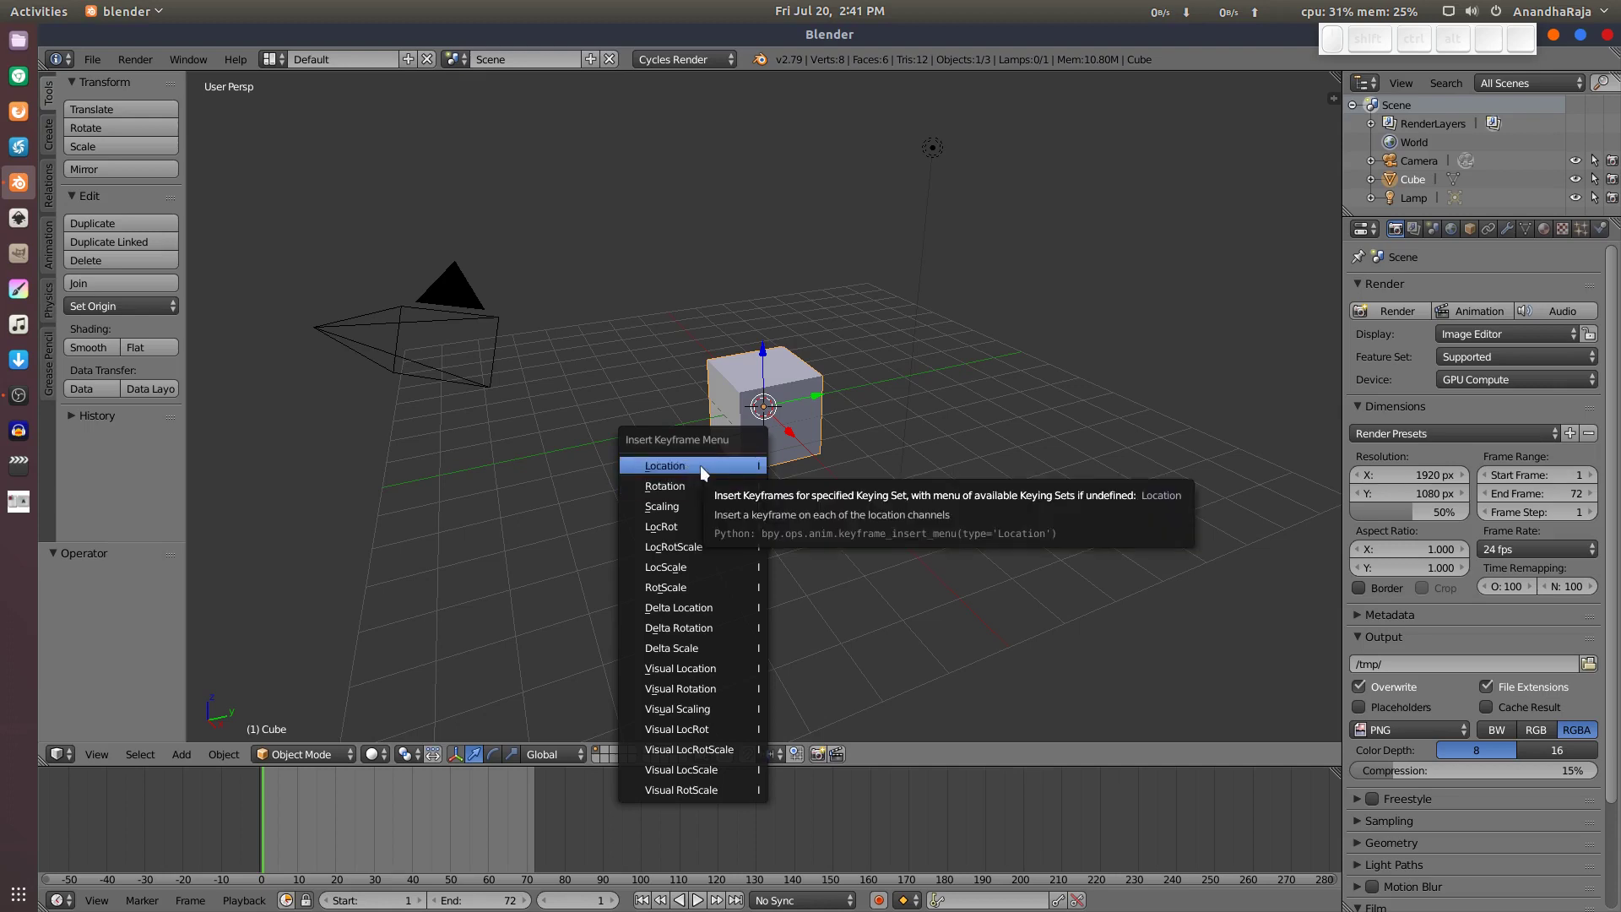
left_click(701, 465)
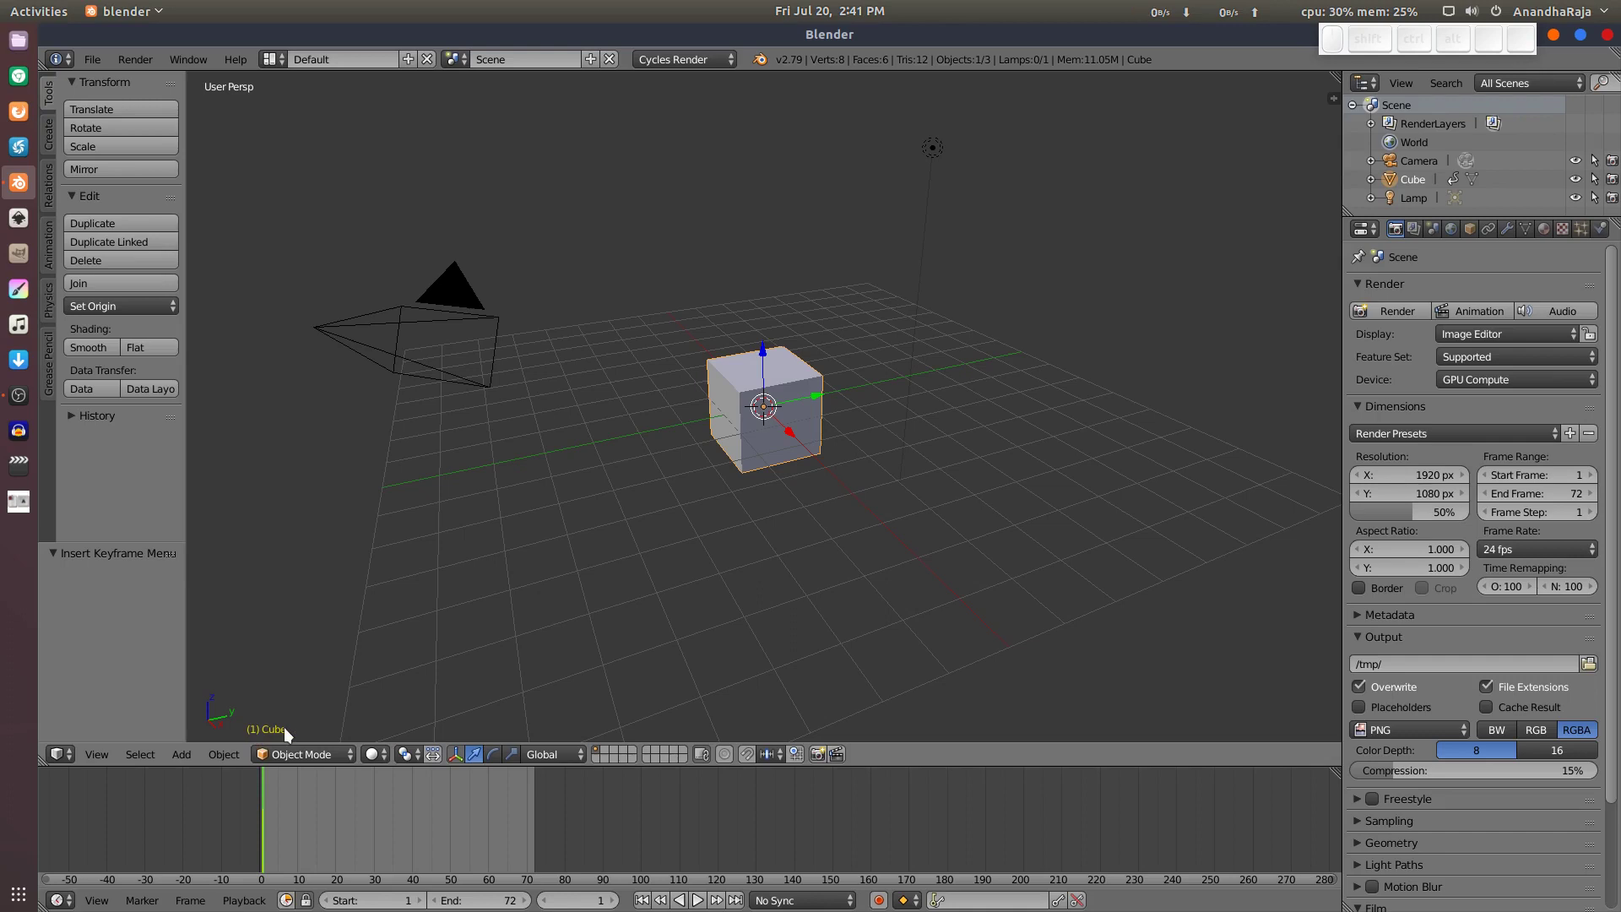
Step: Play back the timeline and go to the last frame, frame 72
key("alt+a")
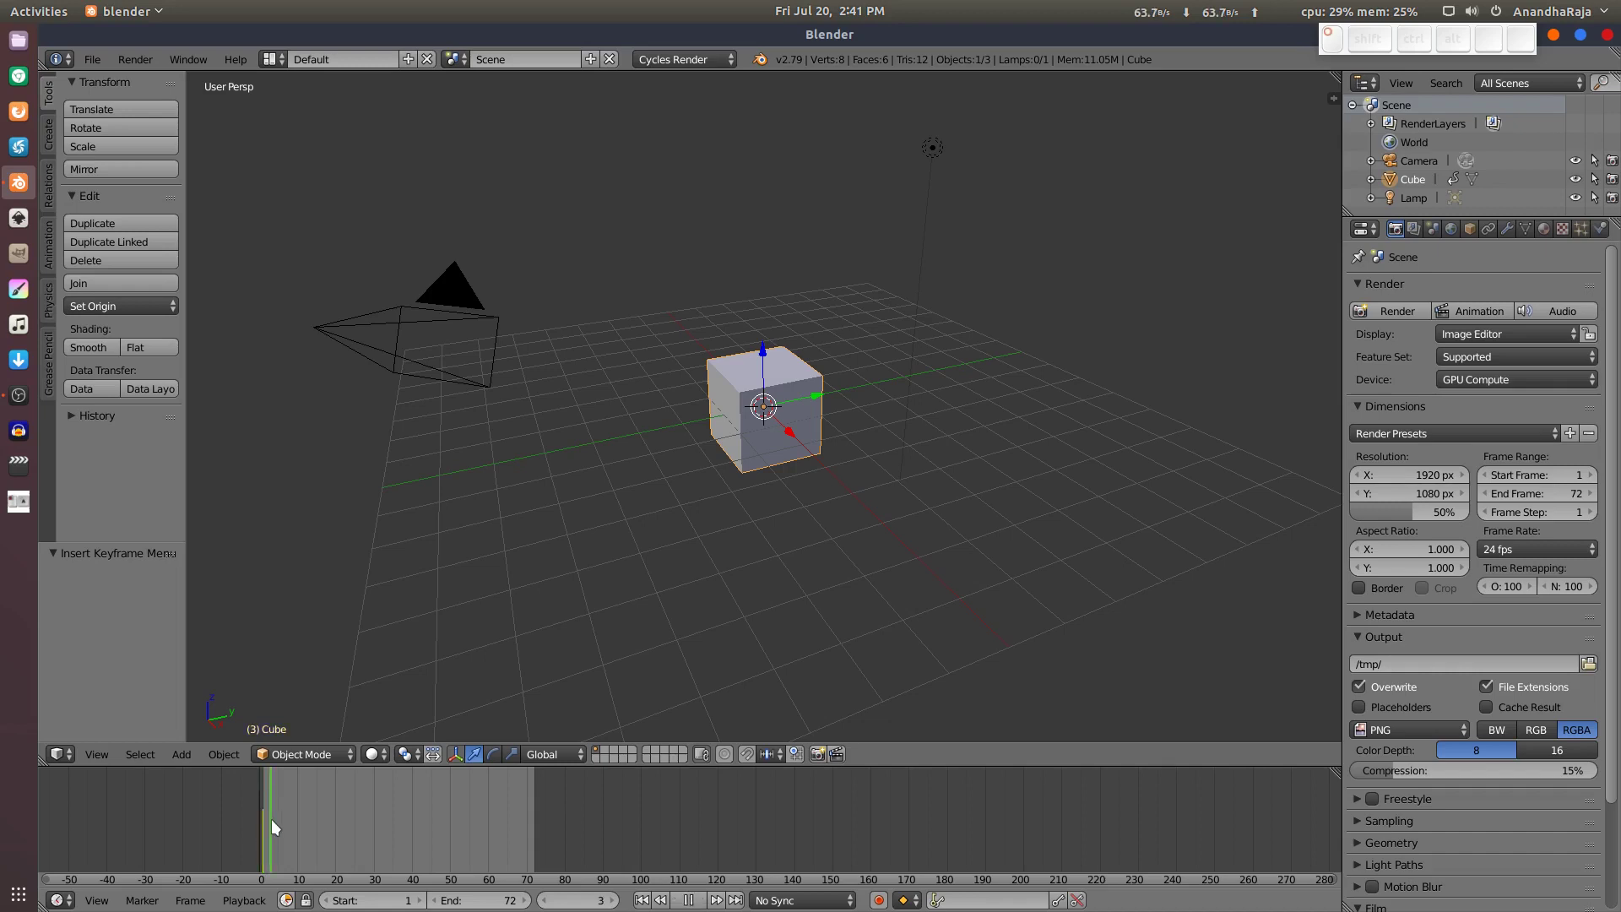
key("alt+a")
key("alt+a")
key("alt+a")
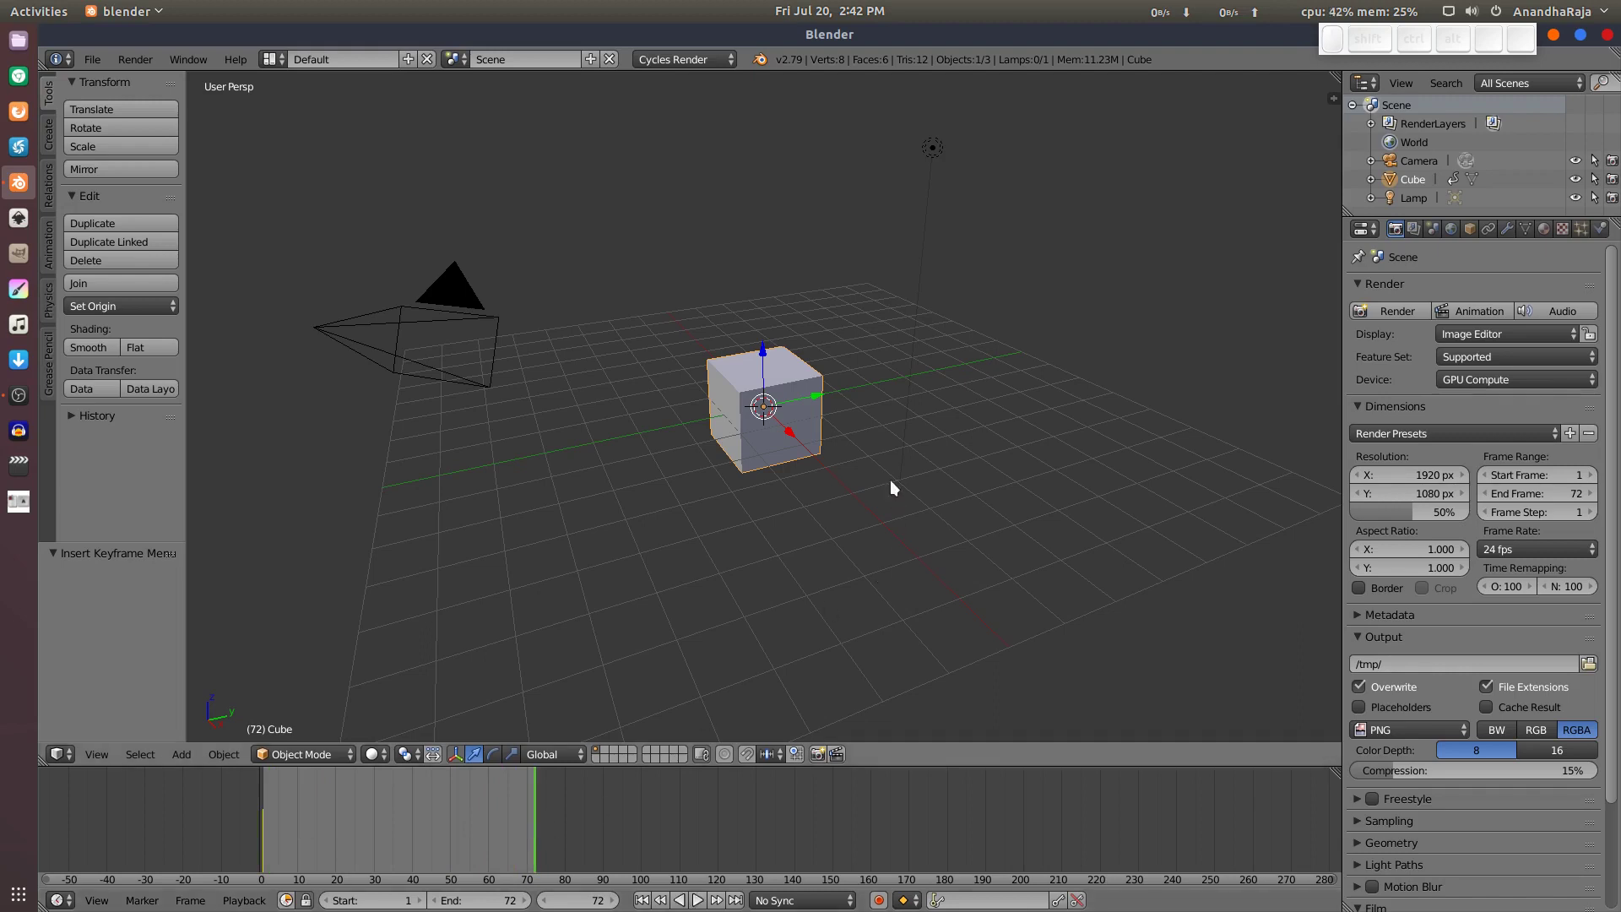
Step: At frame 72, move the cube by about 2.25 in X, 6.73 in Y and 1.32 in Z, and insert a Location keyframe
key("g")
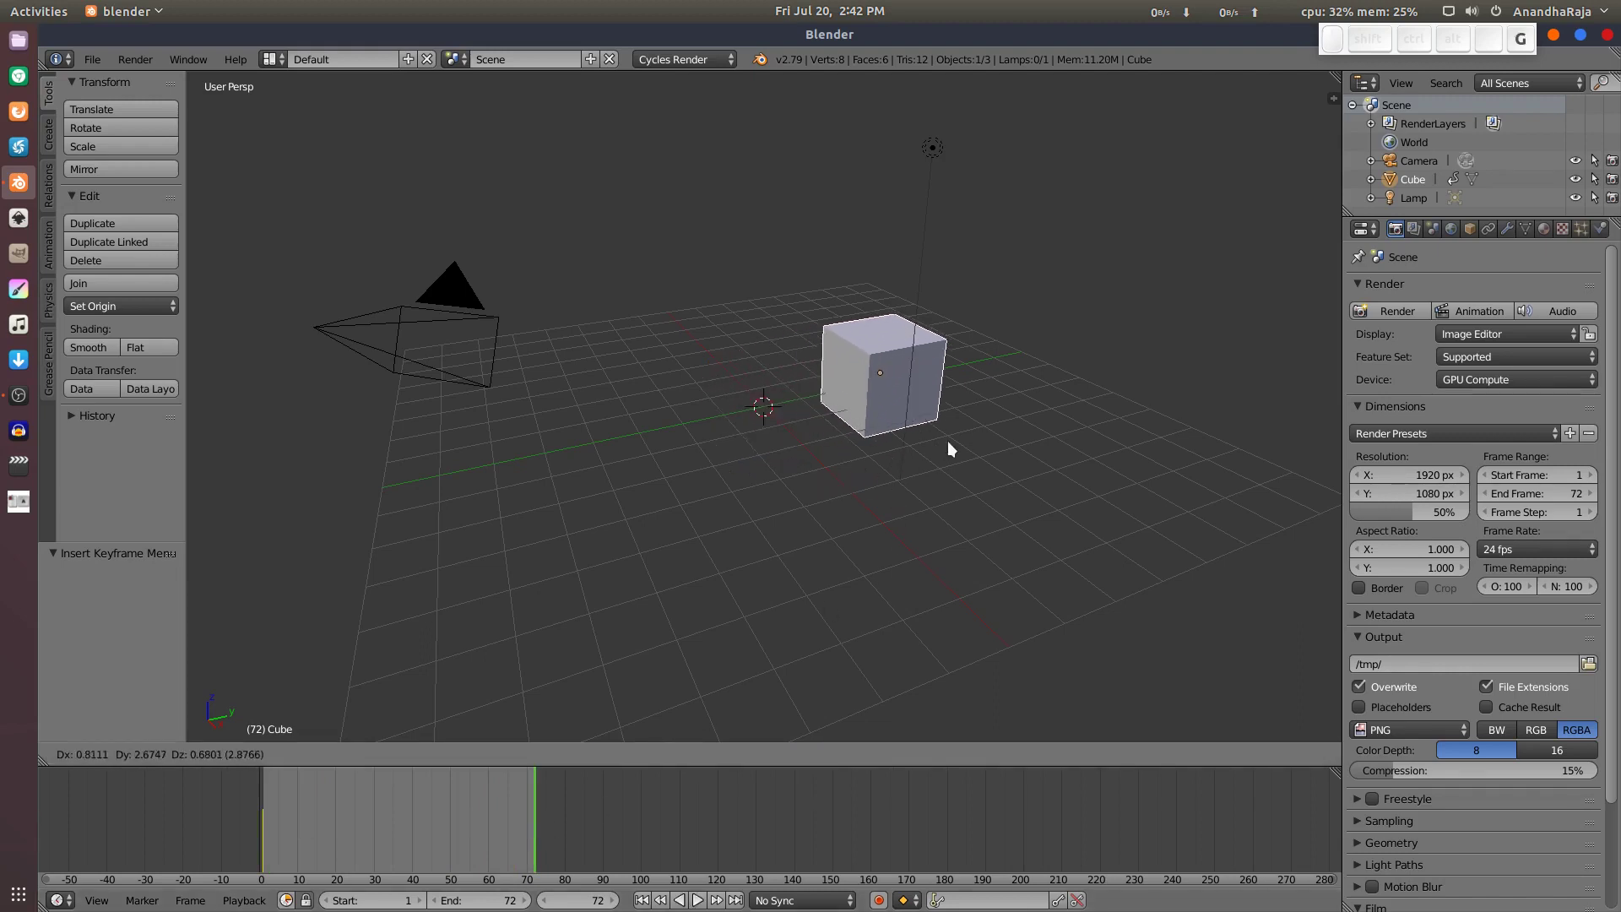
left_click(1119, 413)
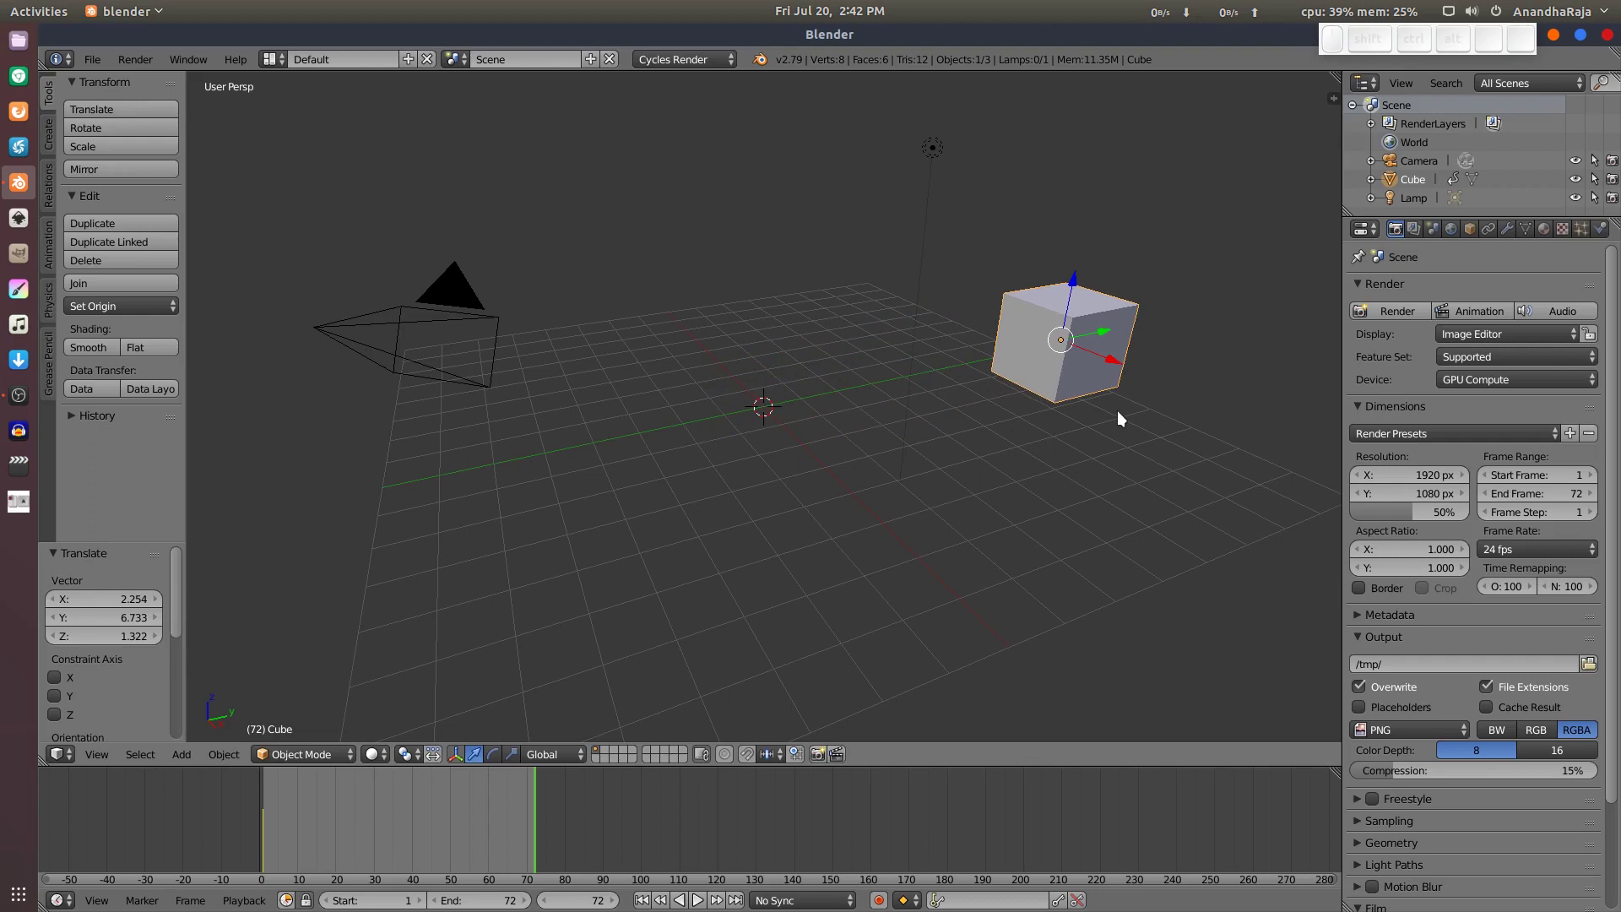
key("i")
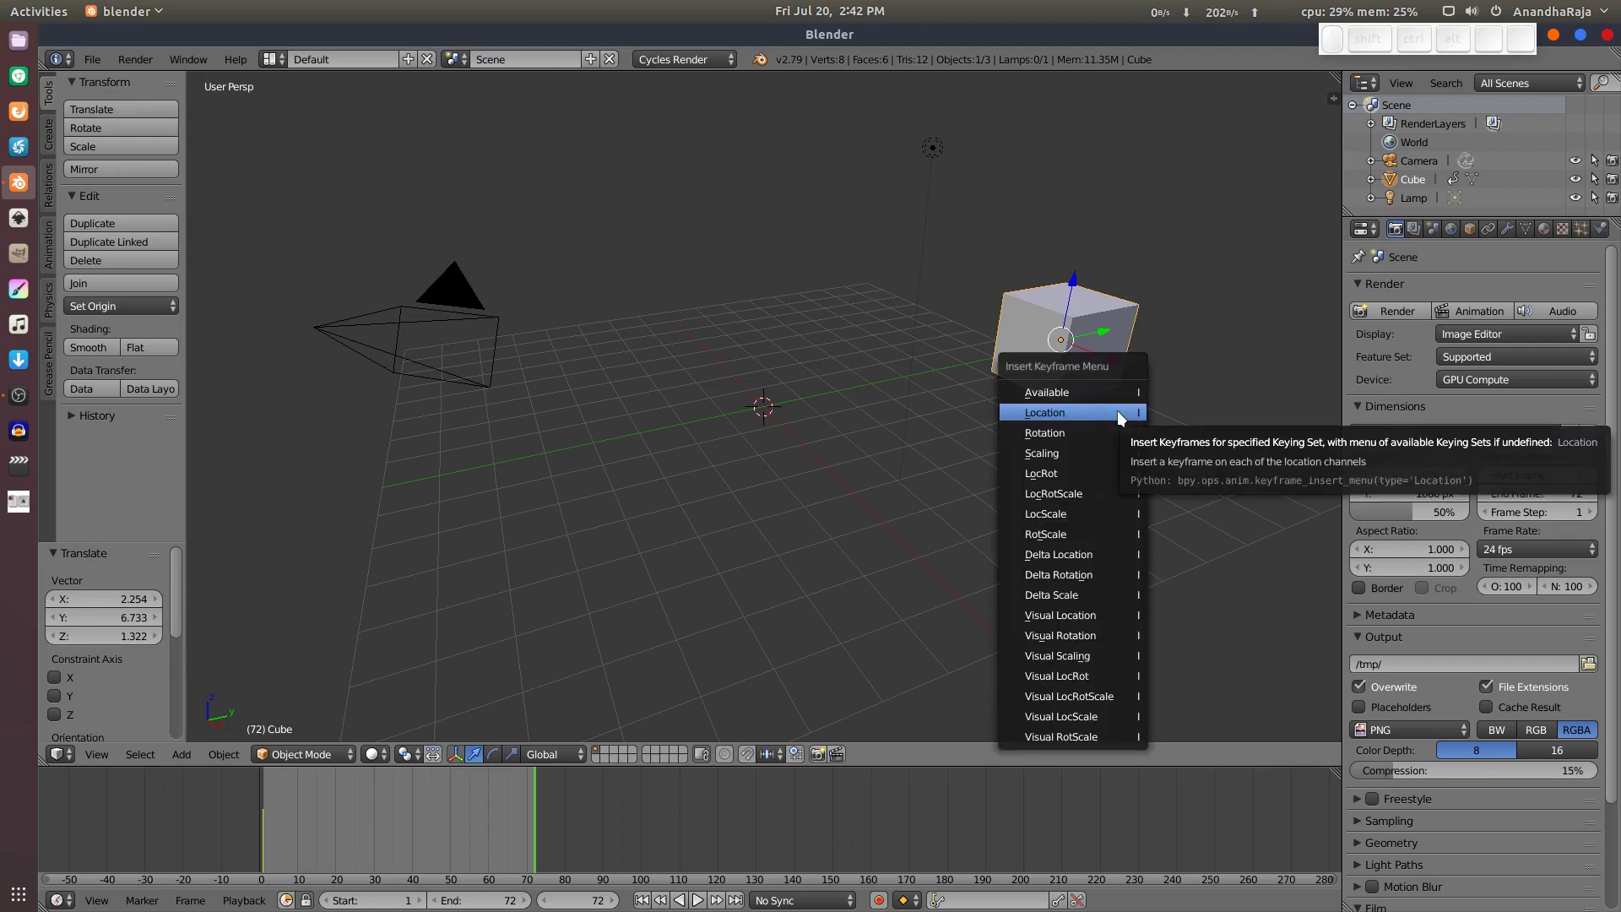
left_click(1118, 411)
Step: Scrub through the timeline and play the animation to check the cube's movement
left_click_drag(270, 798, 448, 807)
key("Escape")
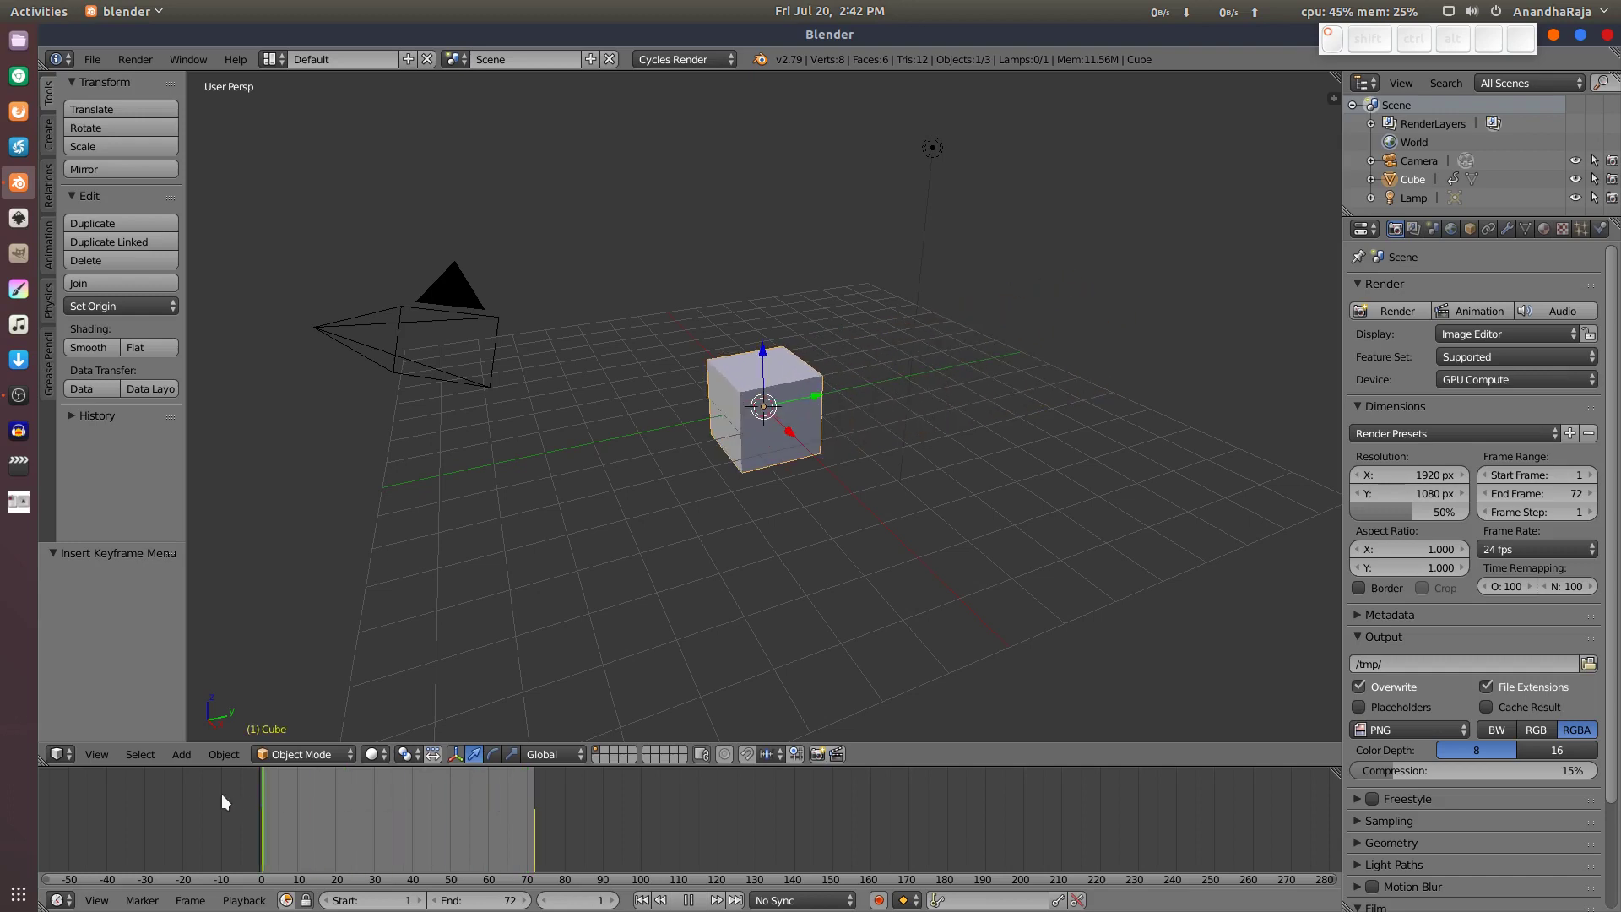
key("alt+a")
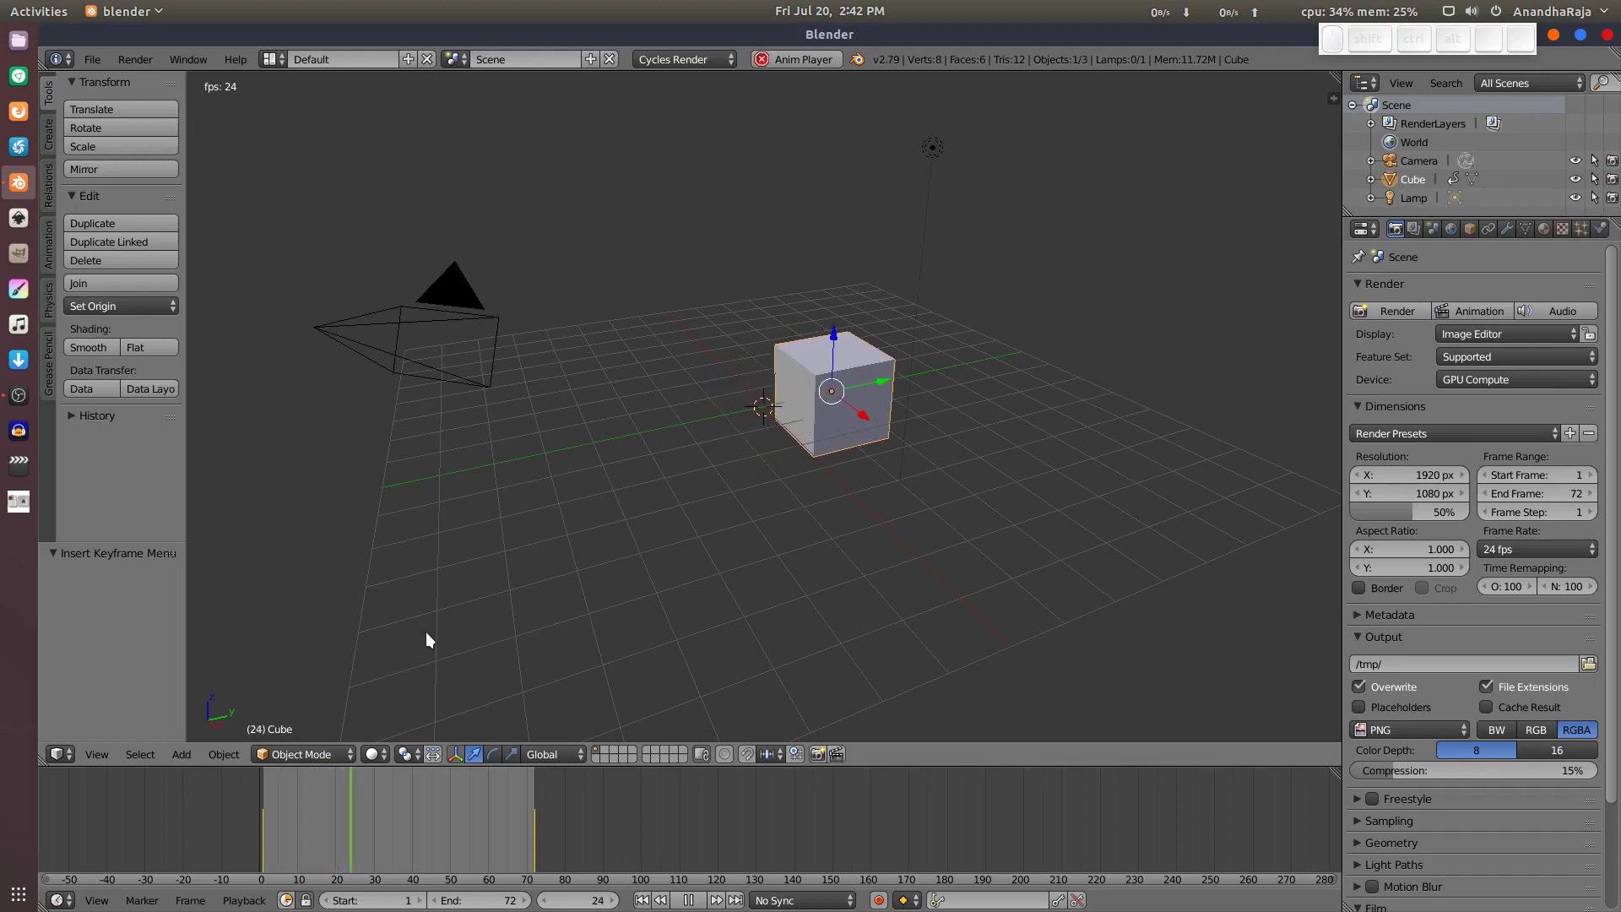
key("Escape")
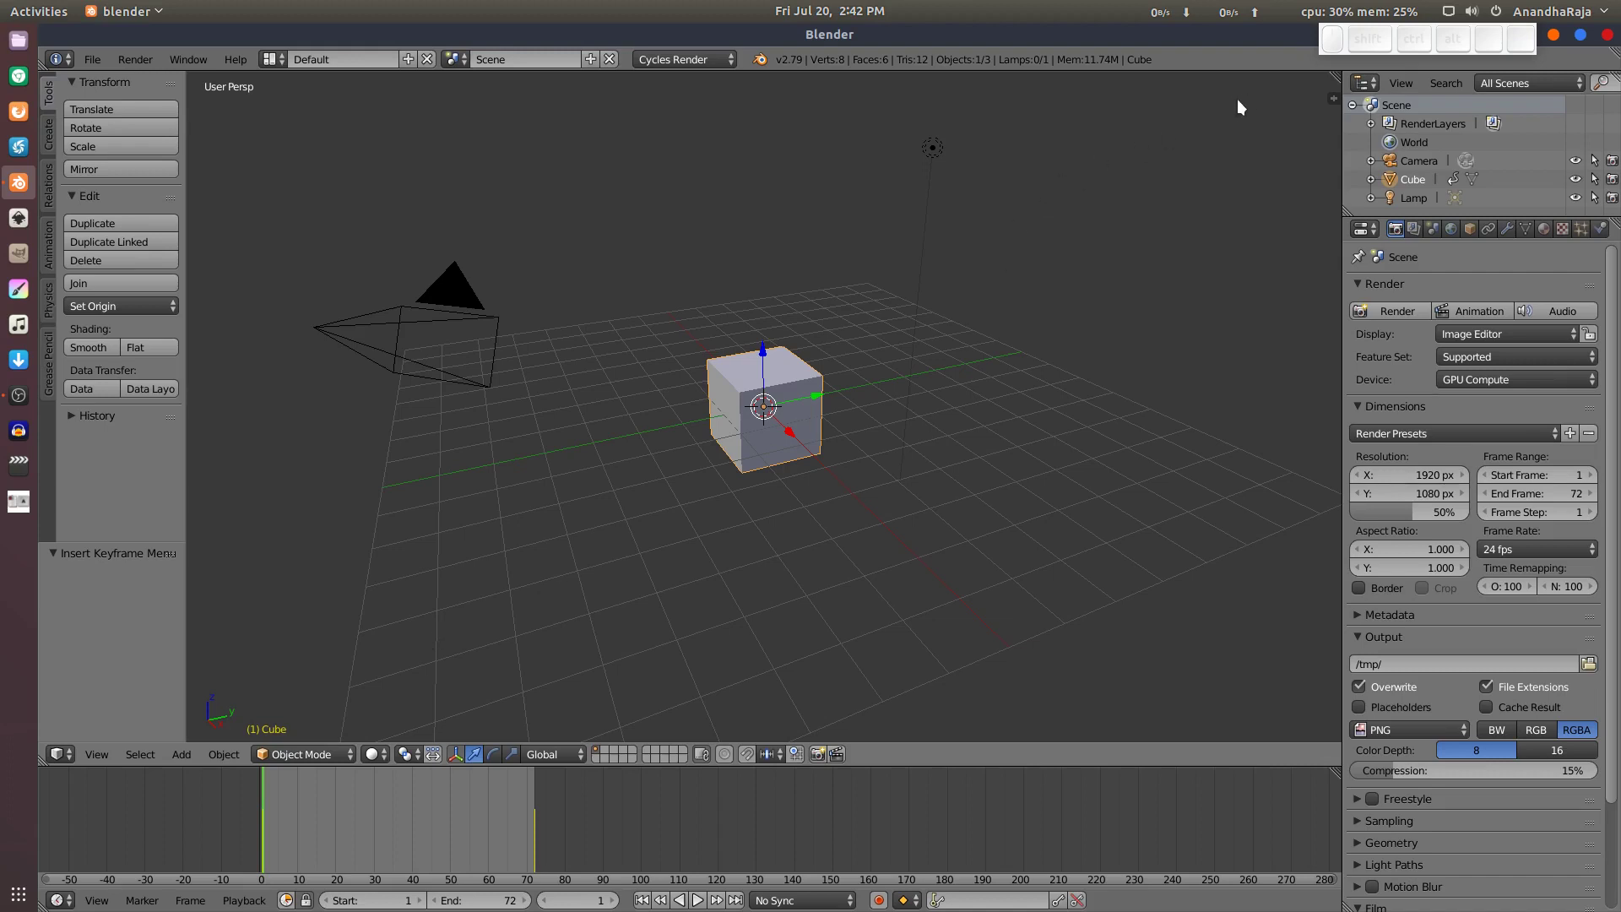
Step: Split the 3D view horizontally and change the lower area to the Graph Editor
left_click_drag(1332, 85, 1266, 544)
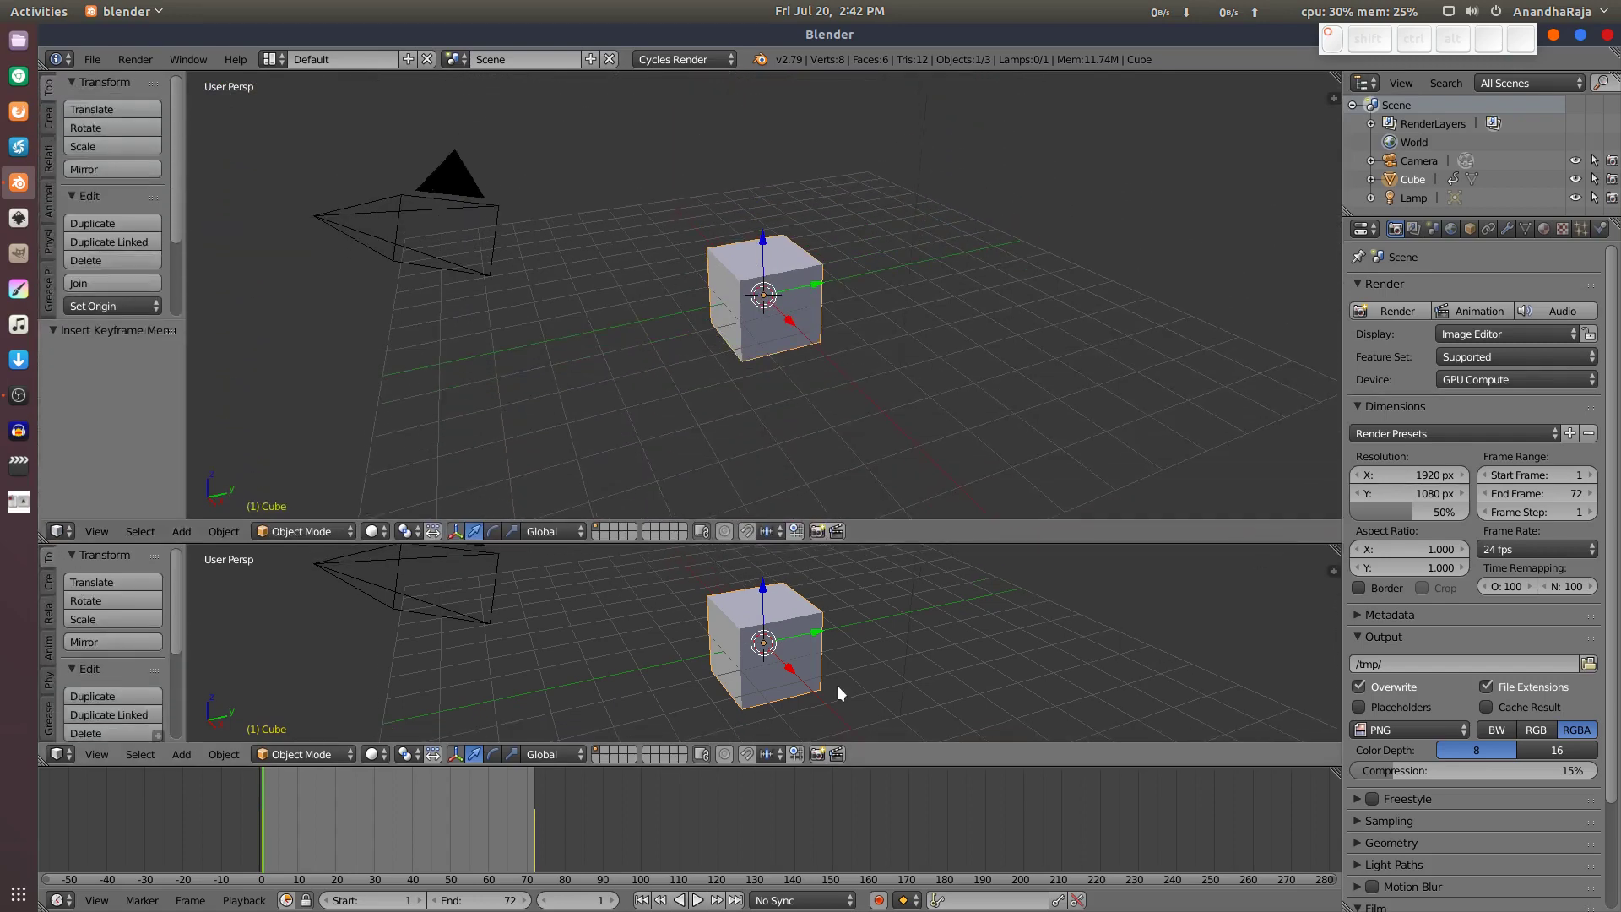
left_click(59, 754)
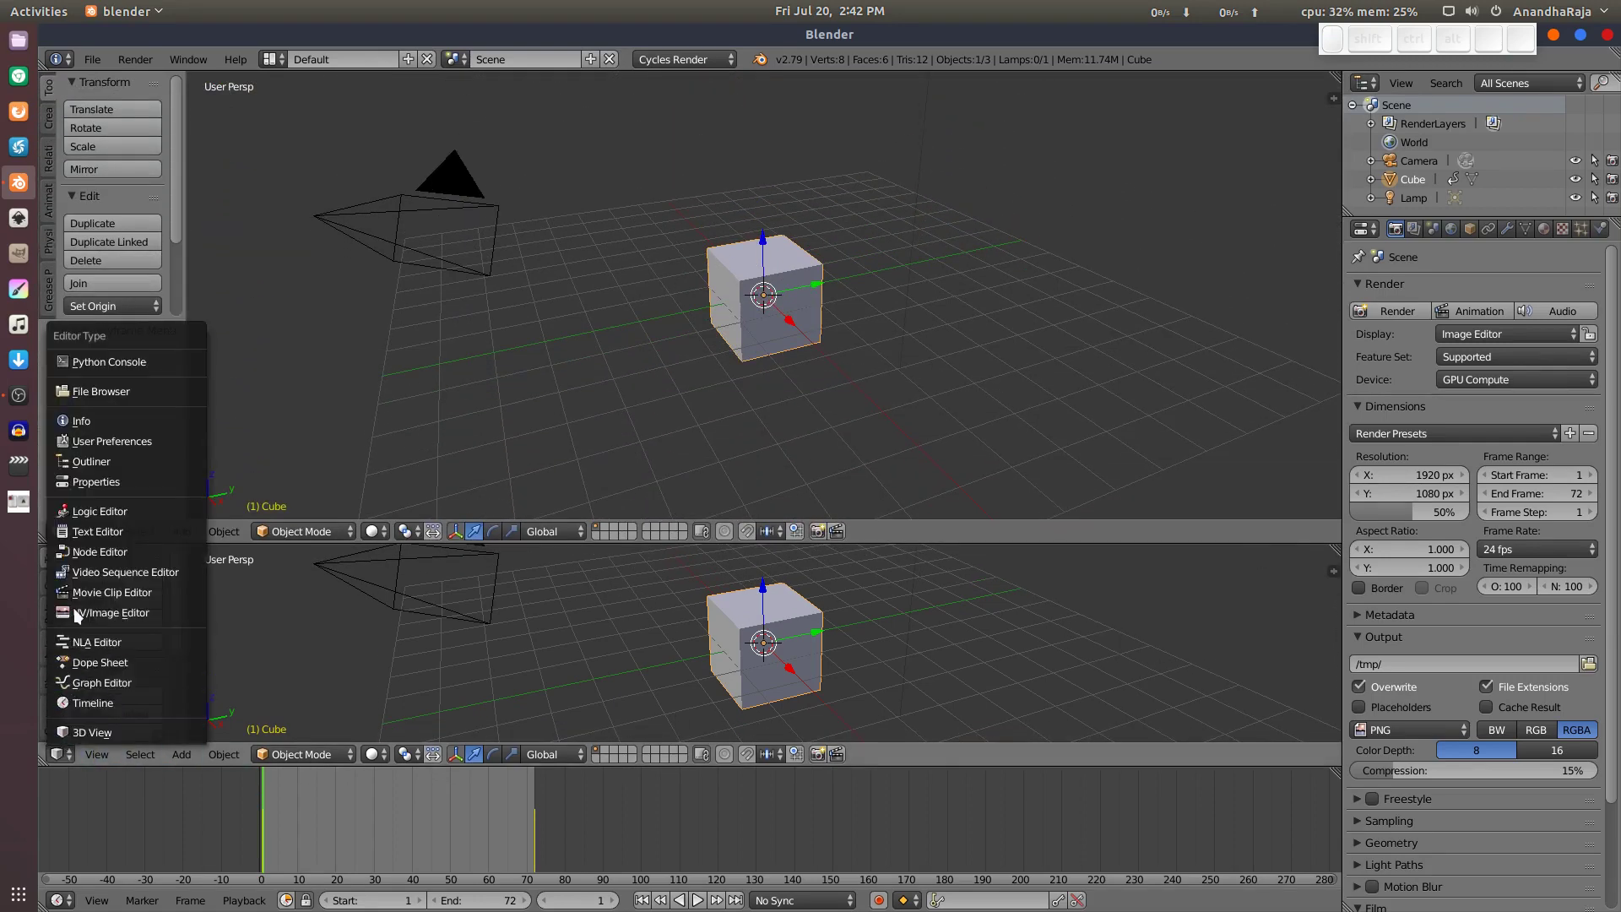
left_click(69, 681)
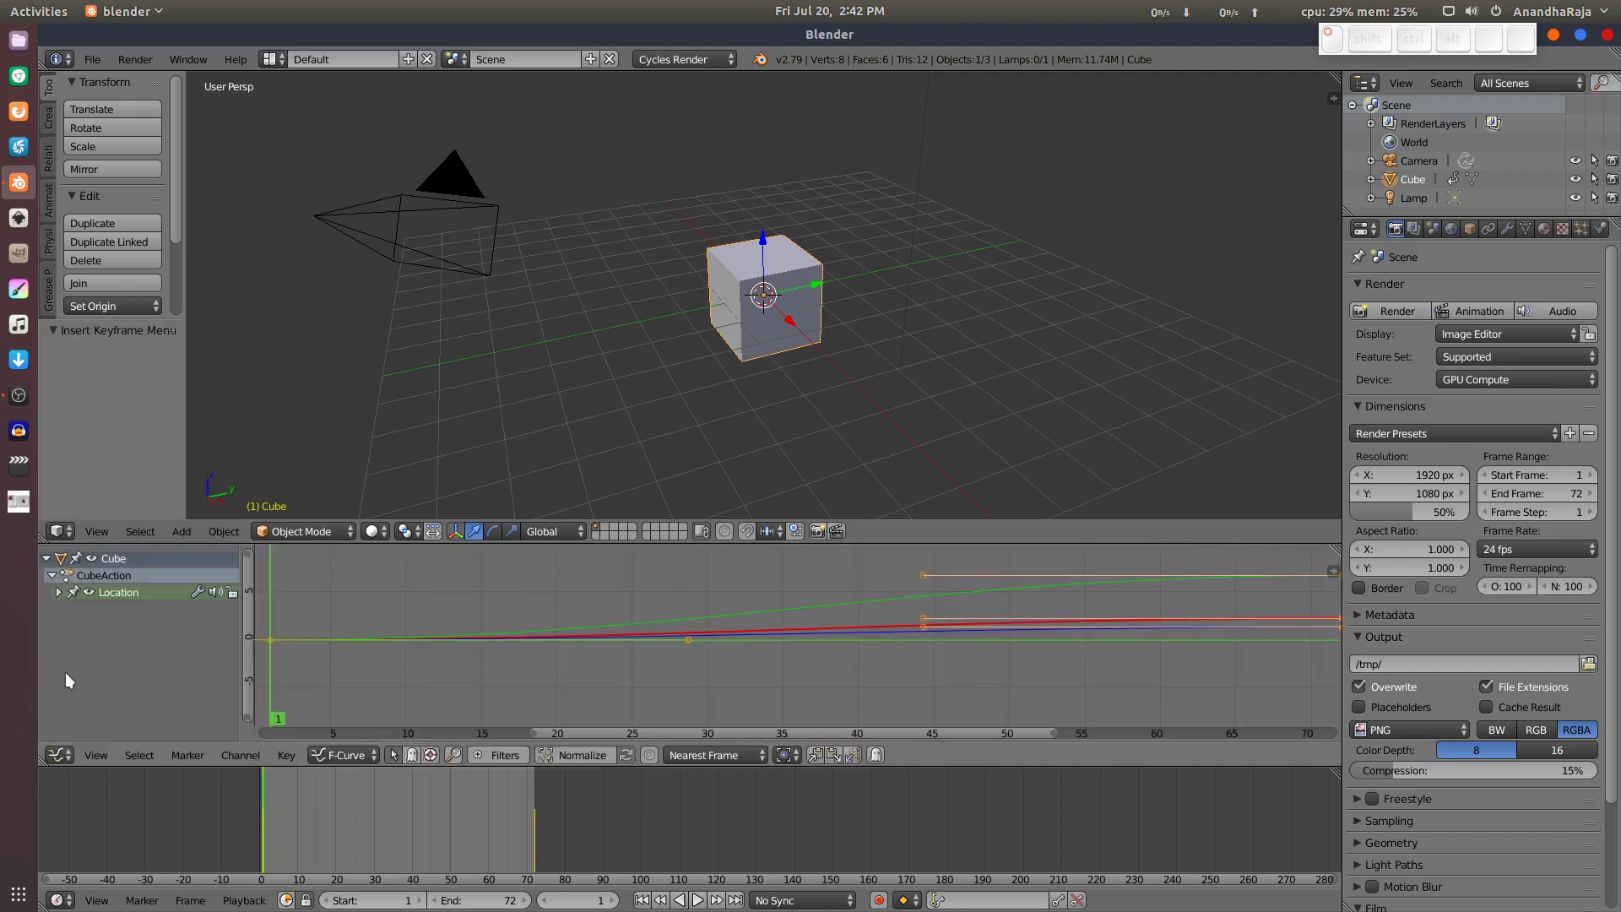
Step: Enlarge the Graph Editor area and fit all of the cube's location curves in view
scroll(954, 582, "down", 5)
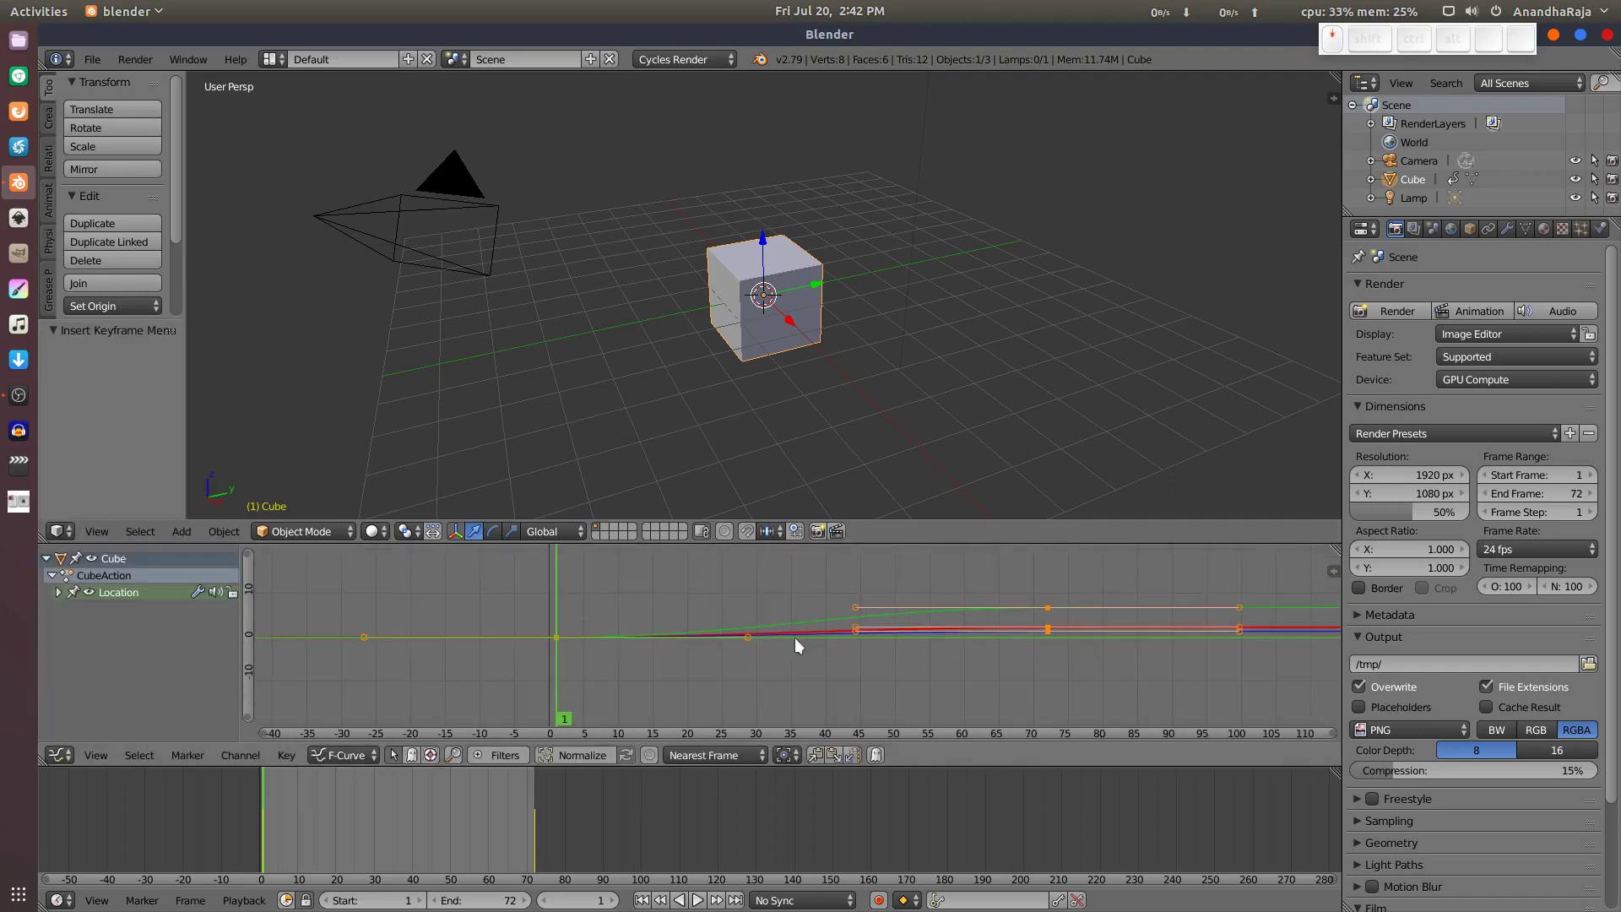
scroll(886, 650, "up", 4)
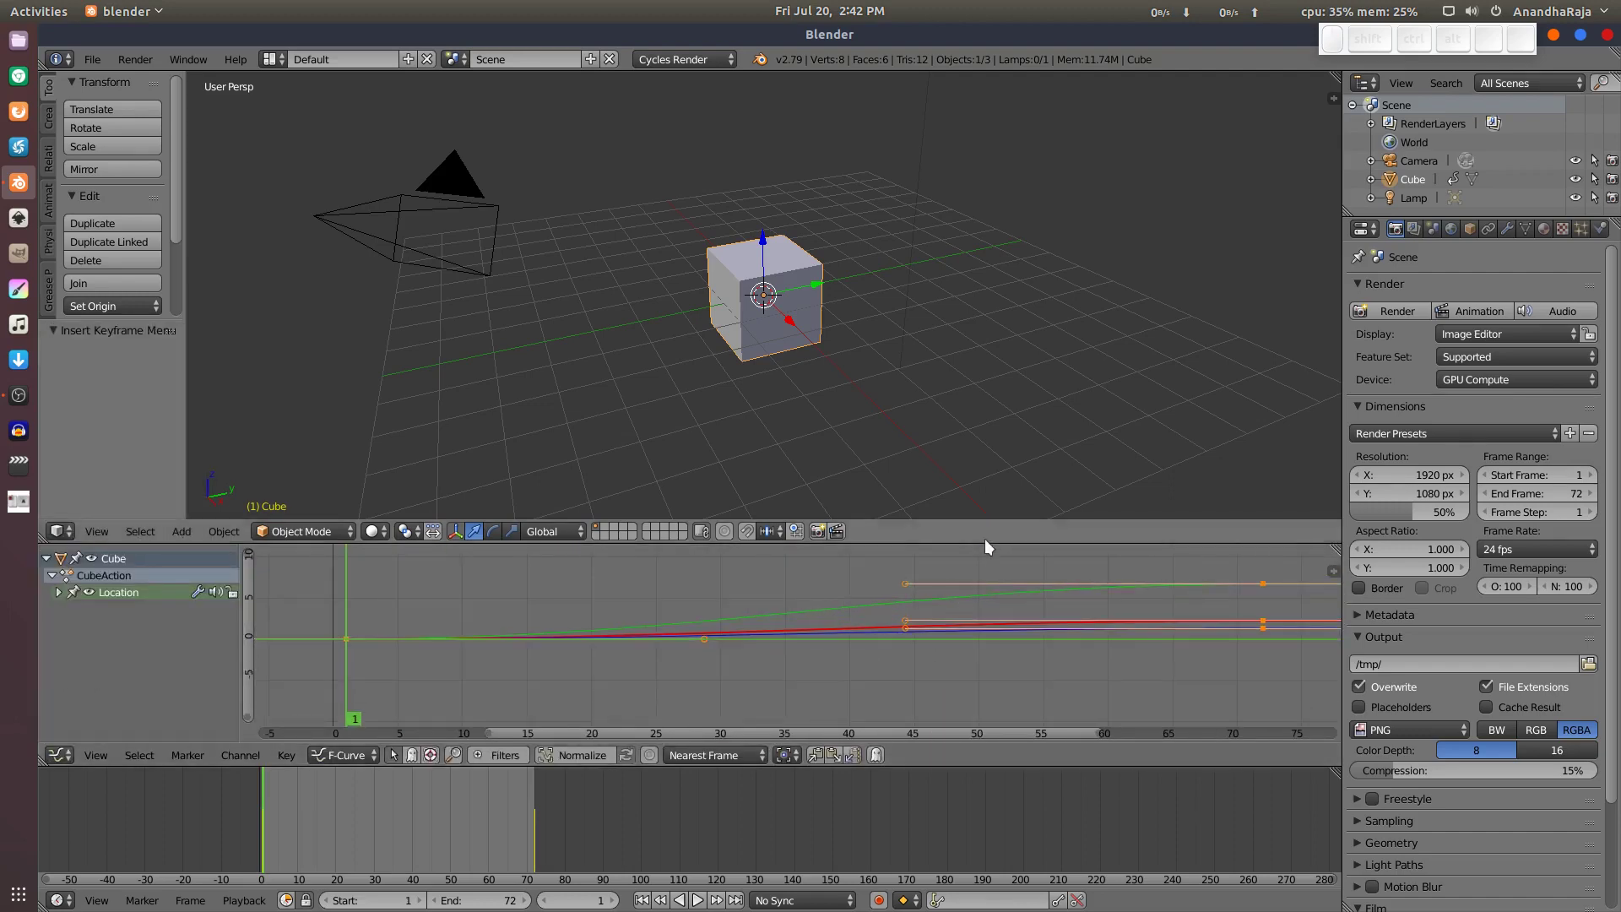
left_click_drag(983, 543, 964, 184)
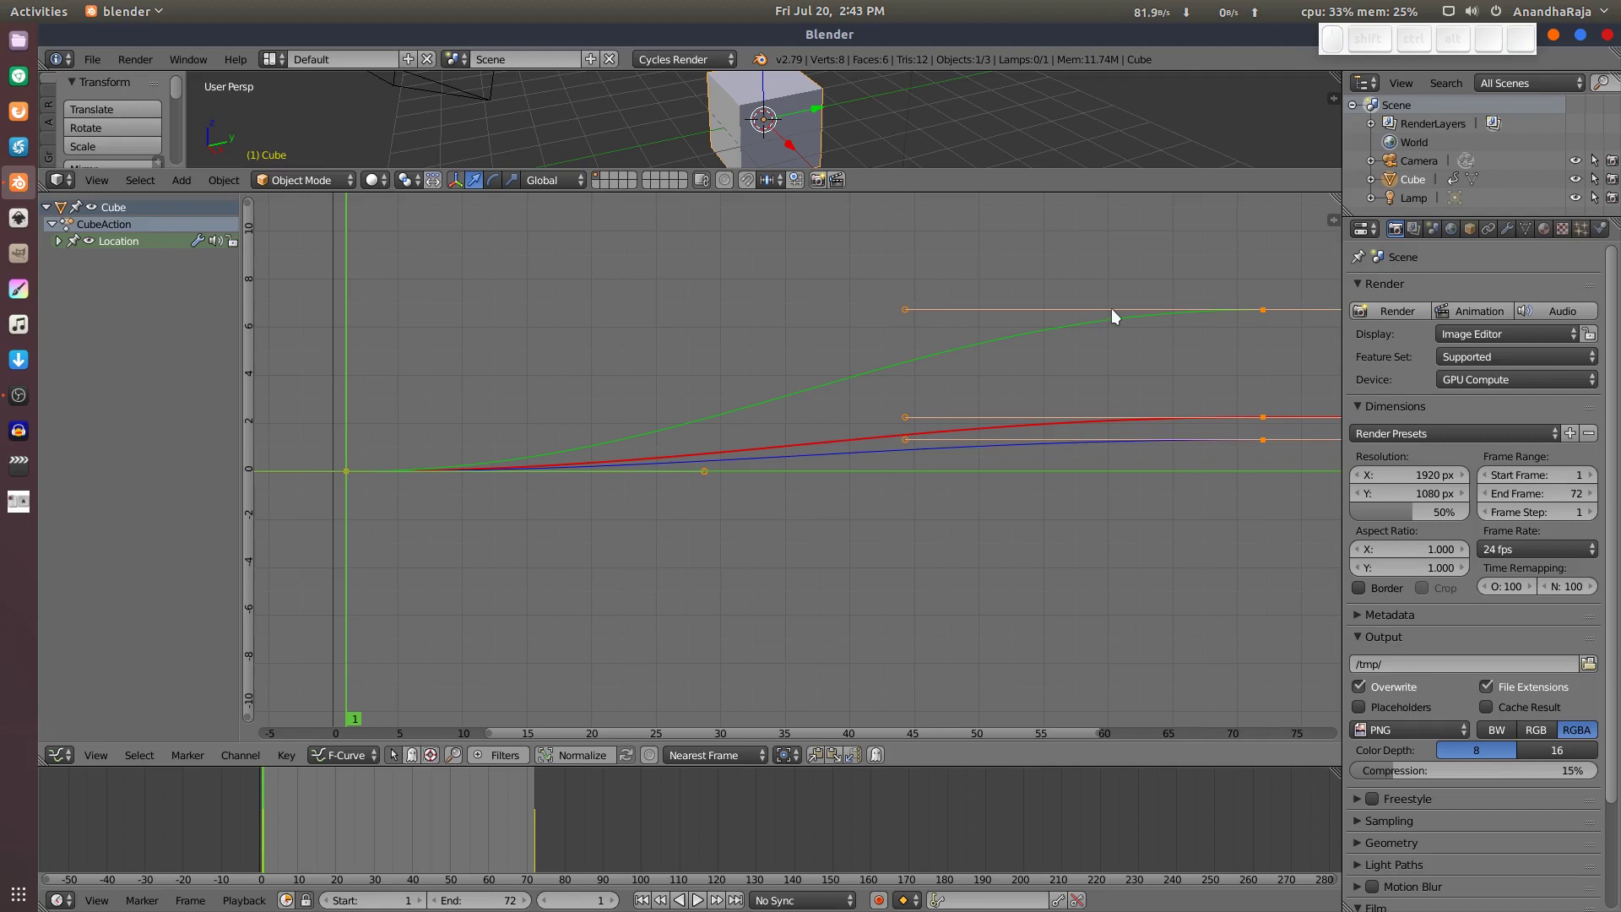
key("Home")
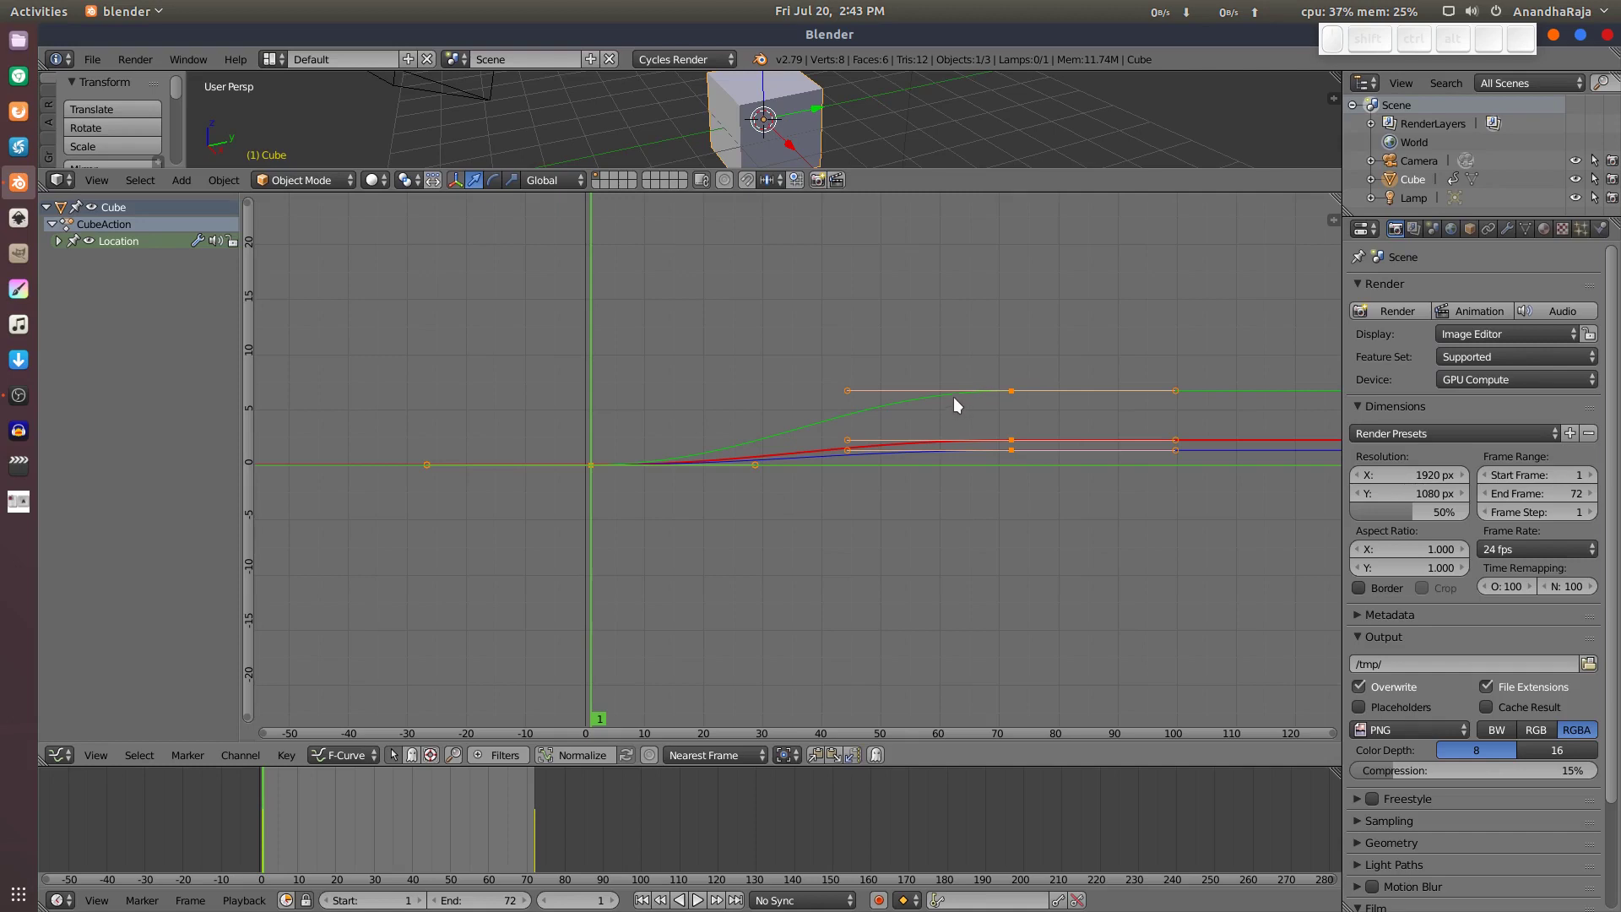
Step: Select all of the cube's location keyframes and set their handle type to Vector
key("a")
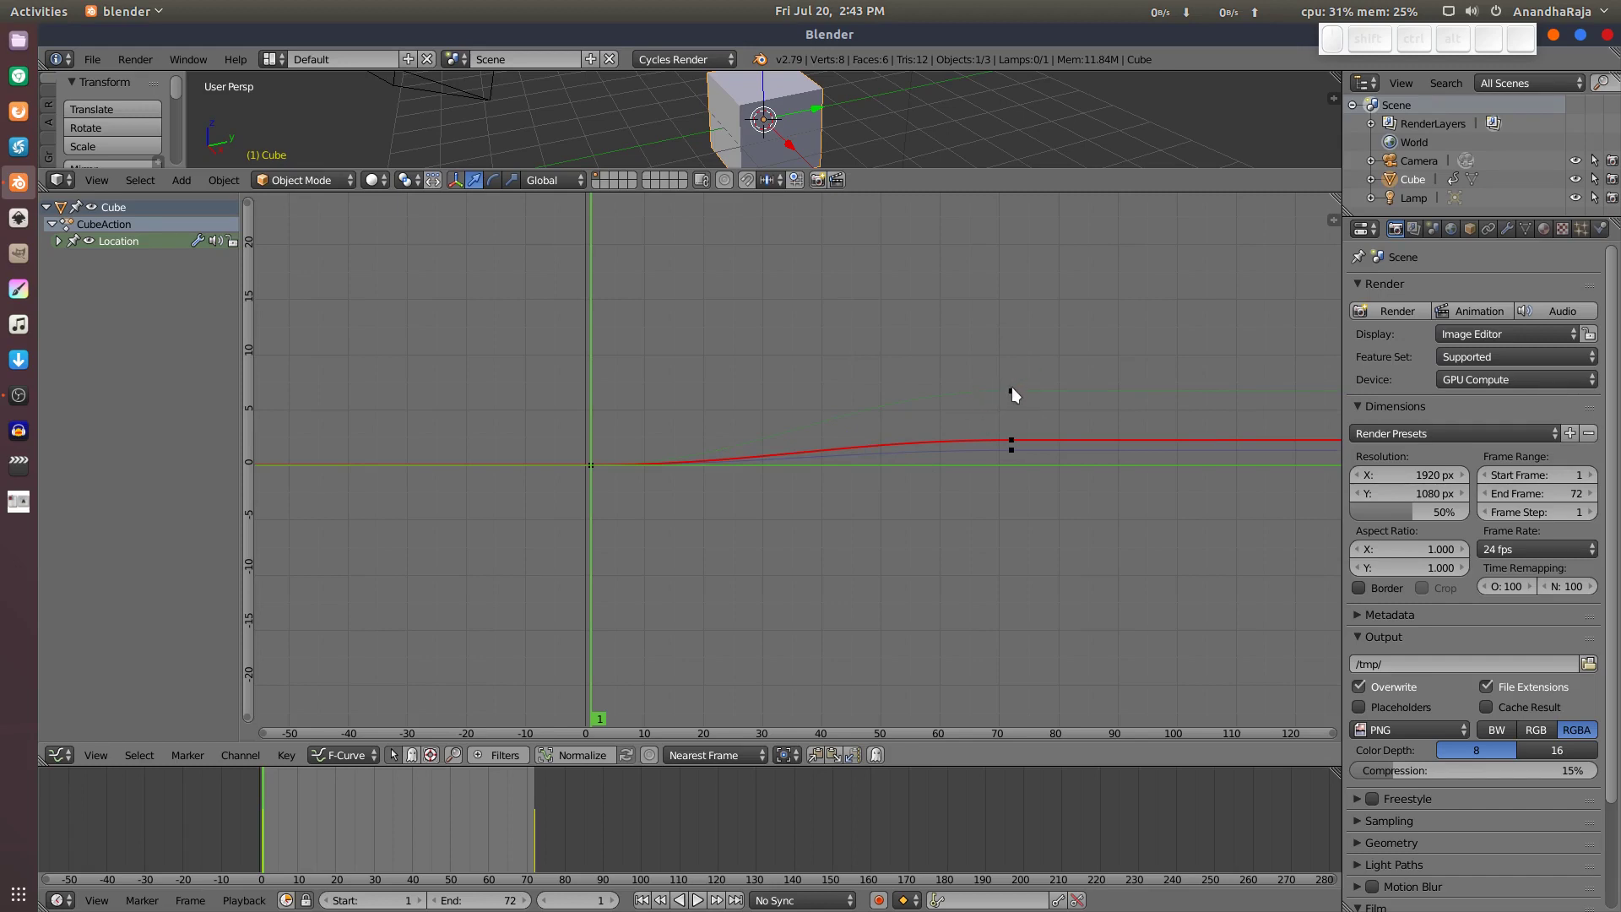
key("a")
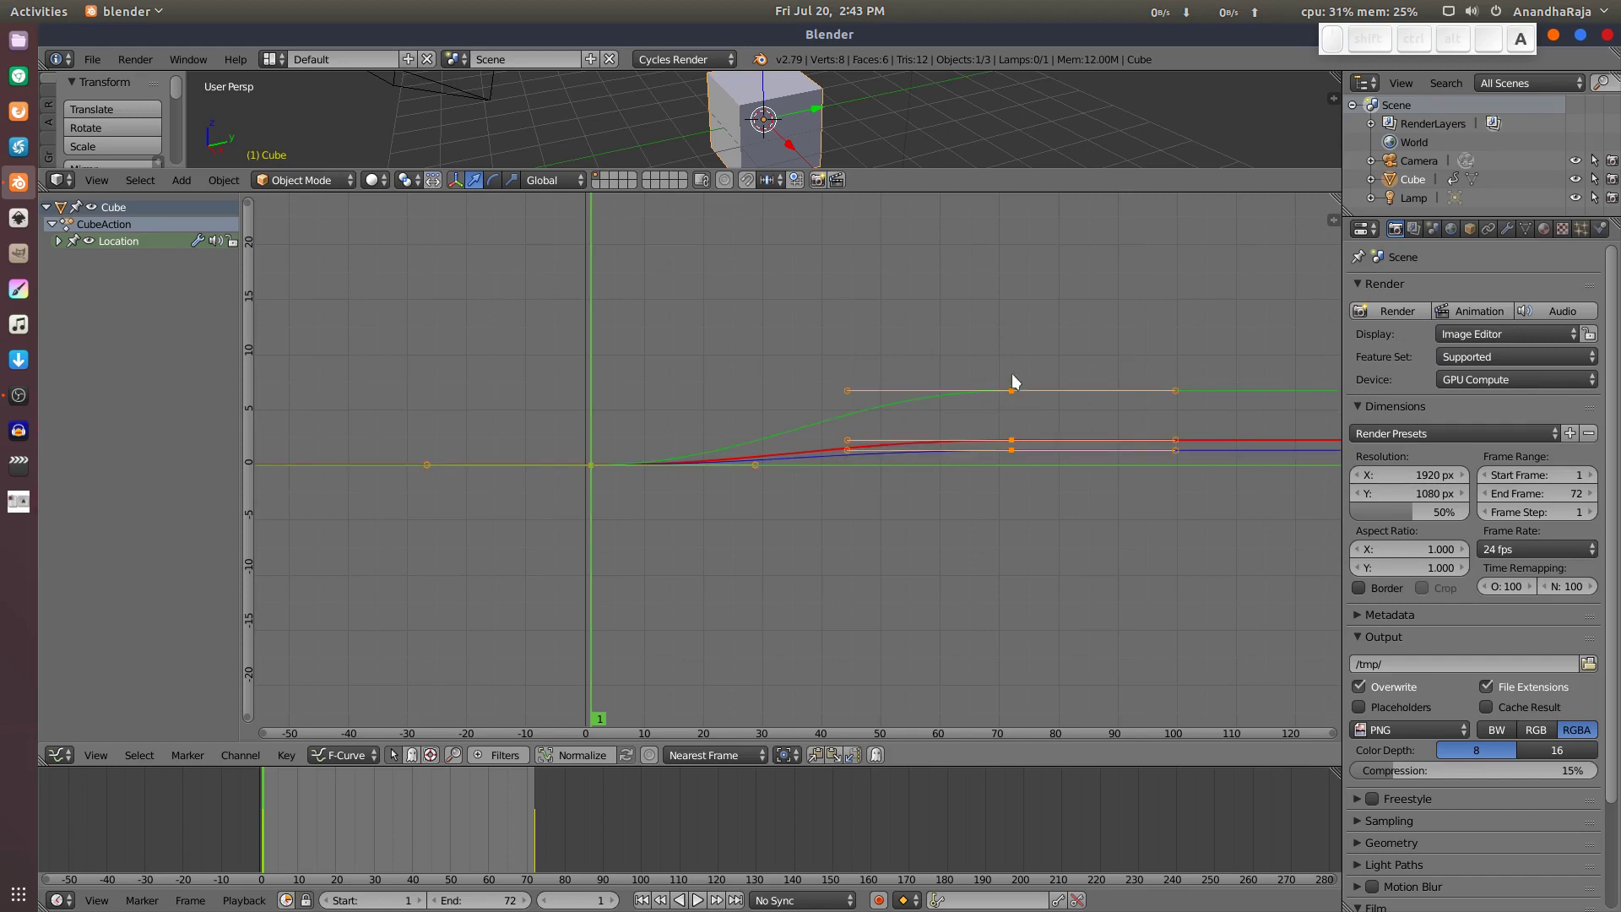
key("v")
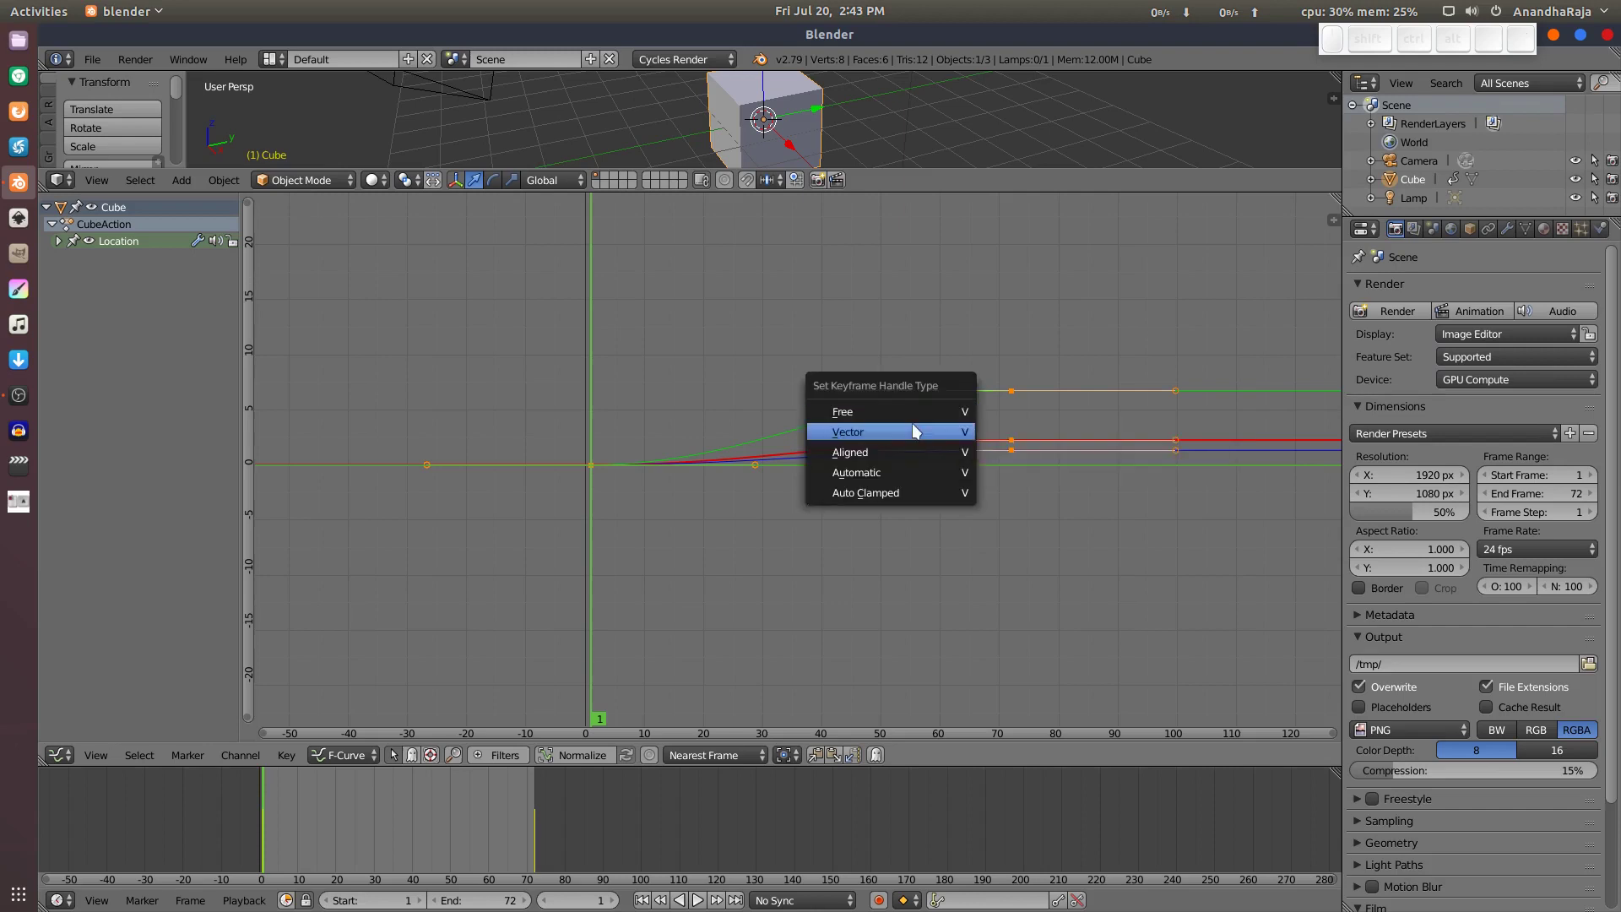
left_click(913, 426)
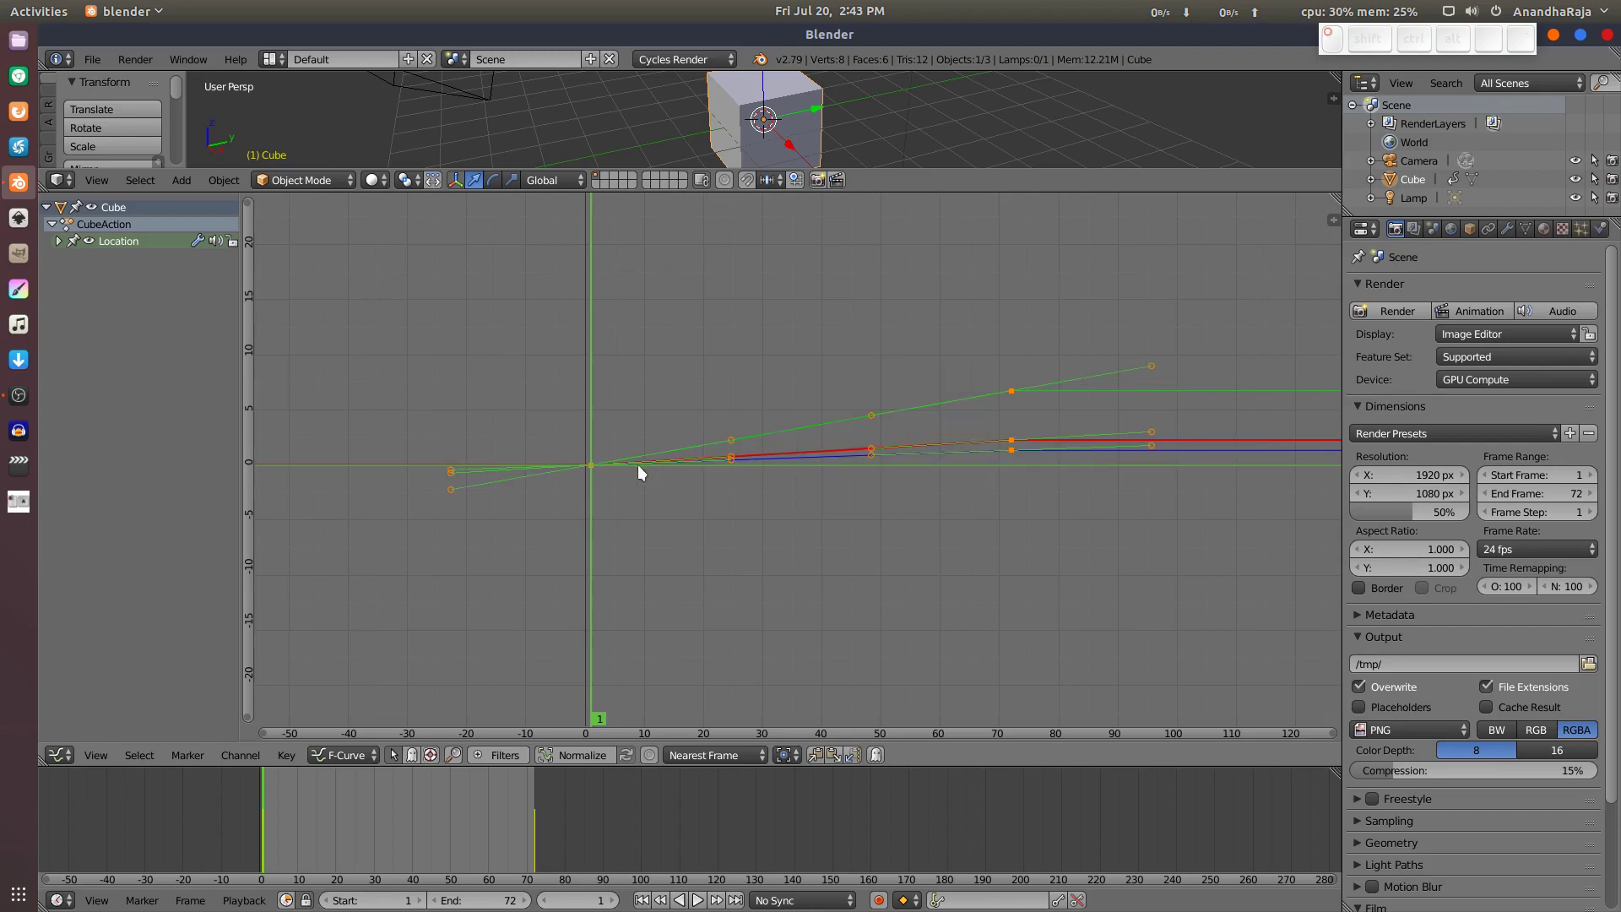
Step: Deselect the curve keyframes and shrink the Graph Editor to give the 3D view more room
key("a")
left_click(682, 457)
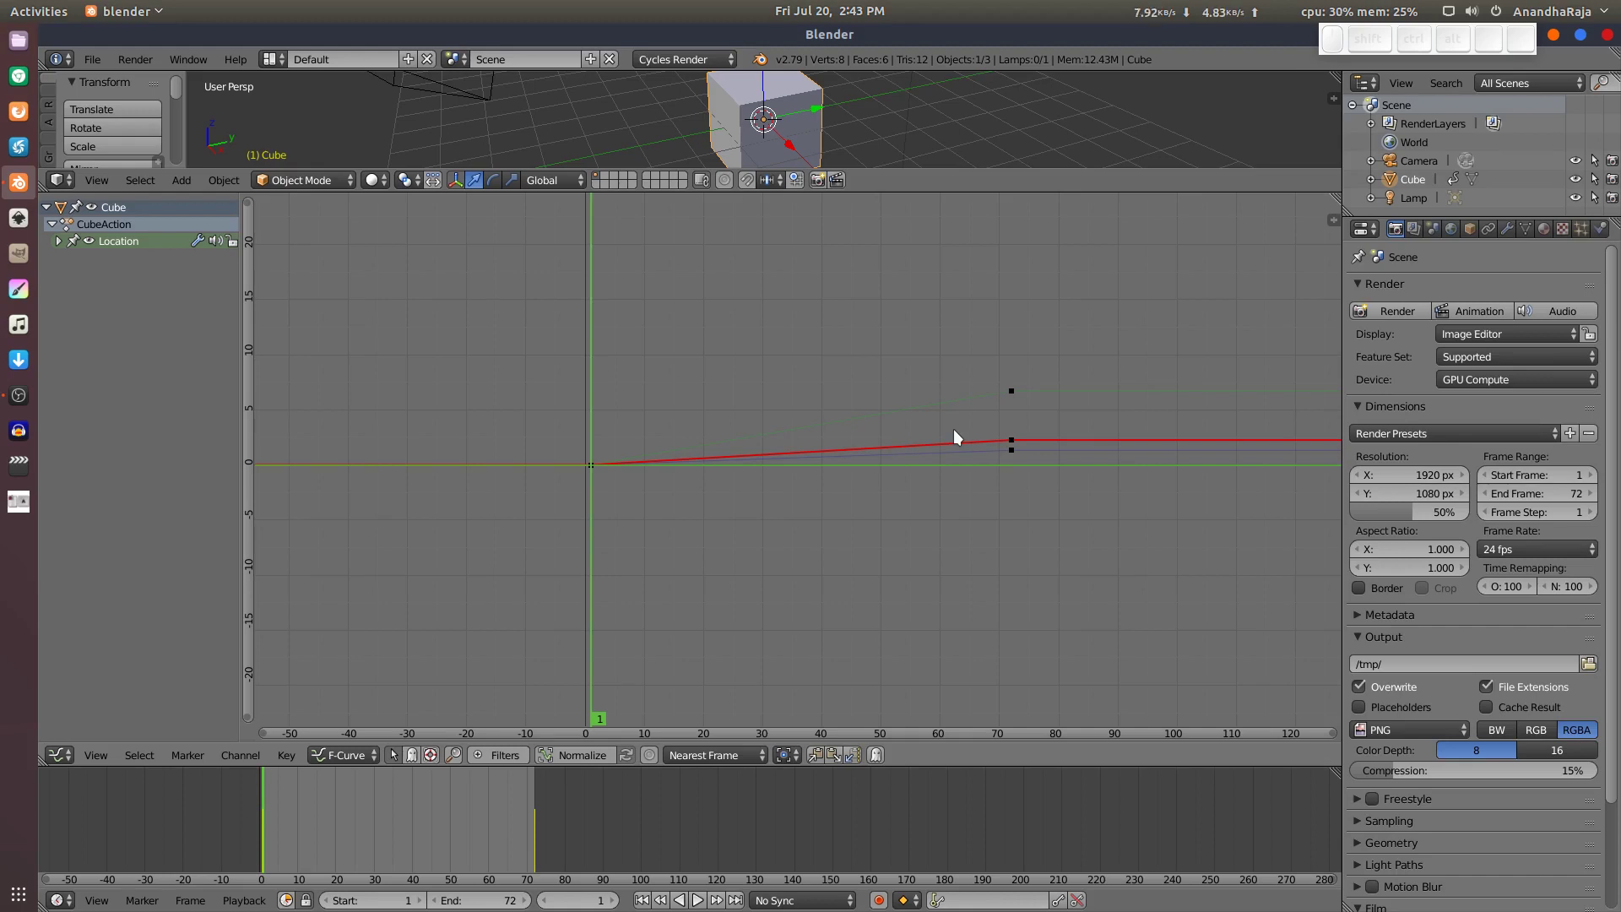
left_click_drag(992, 170, 992, 682)
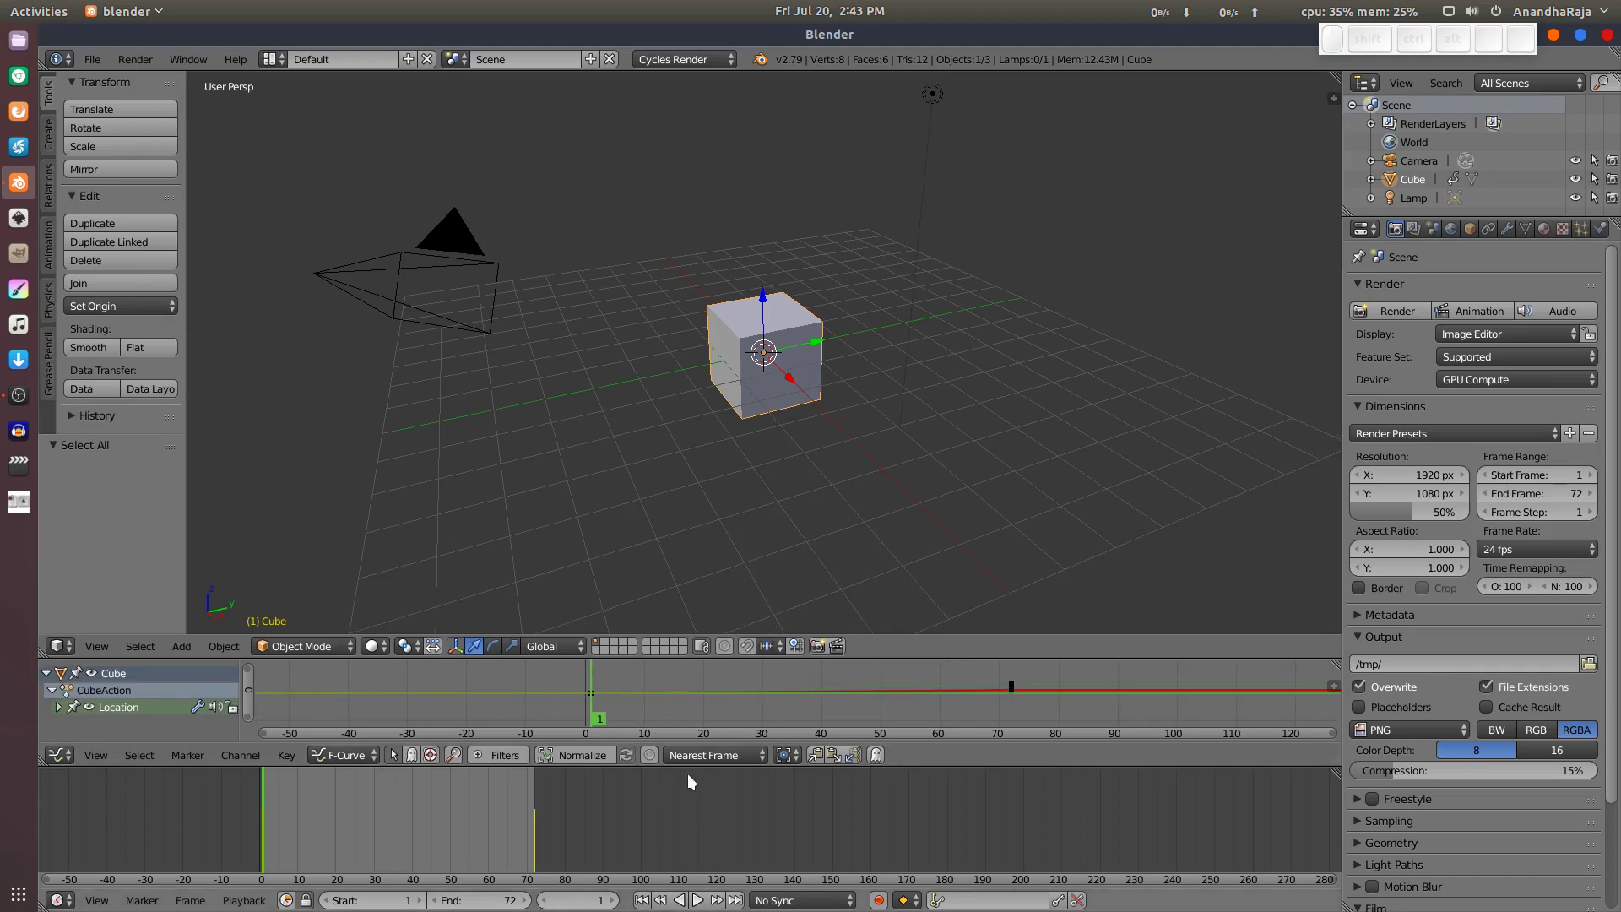
Step: Play back the cube's linear motion and join the Graph Editor area back into the 3D view, shrinking the timeline
key("alt+a")
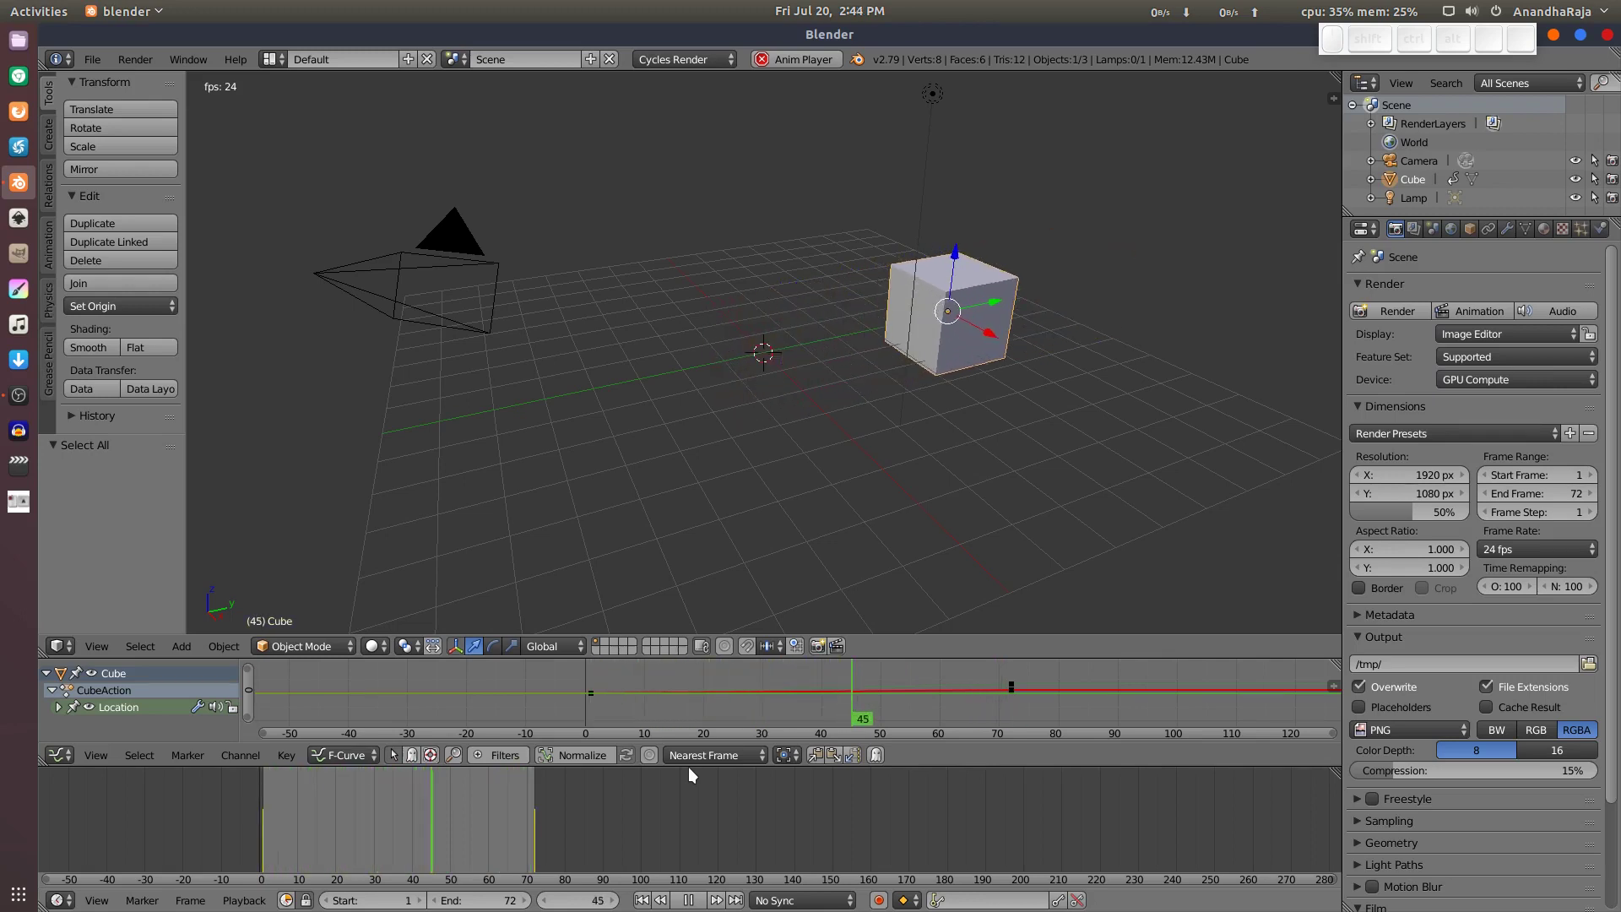
key("Escape")
left_click_drag(1319, 635, 1302, 677)
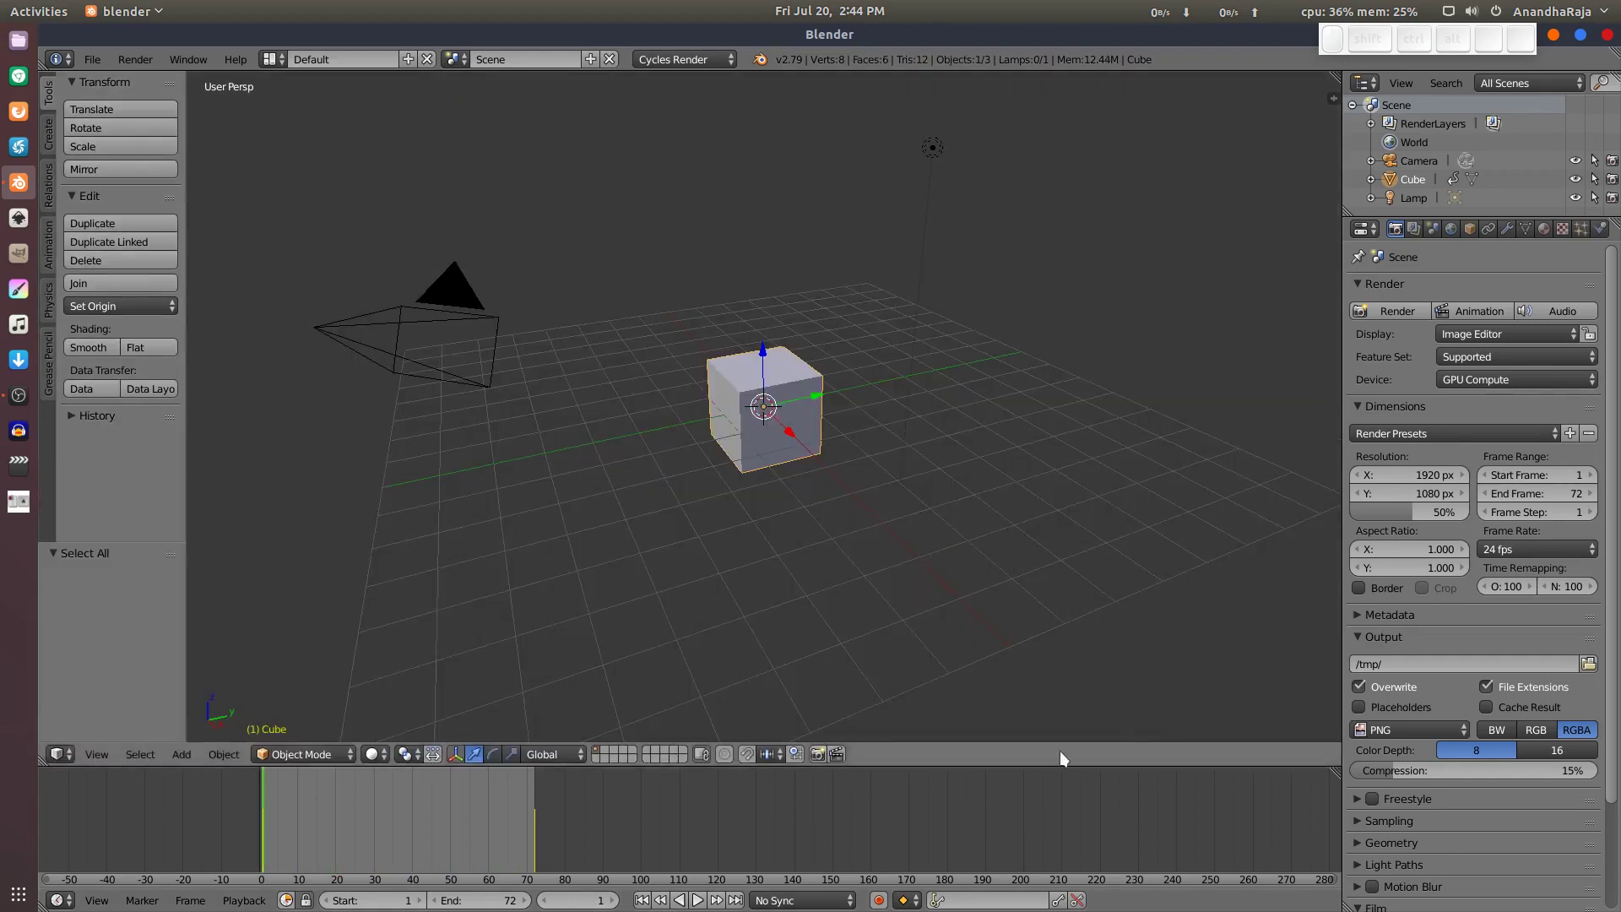
left_click_drag(779, 766, 778, 800)
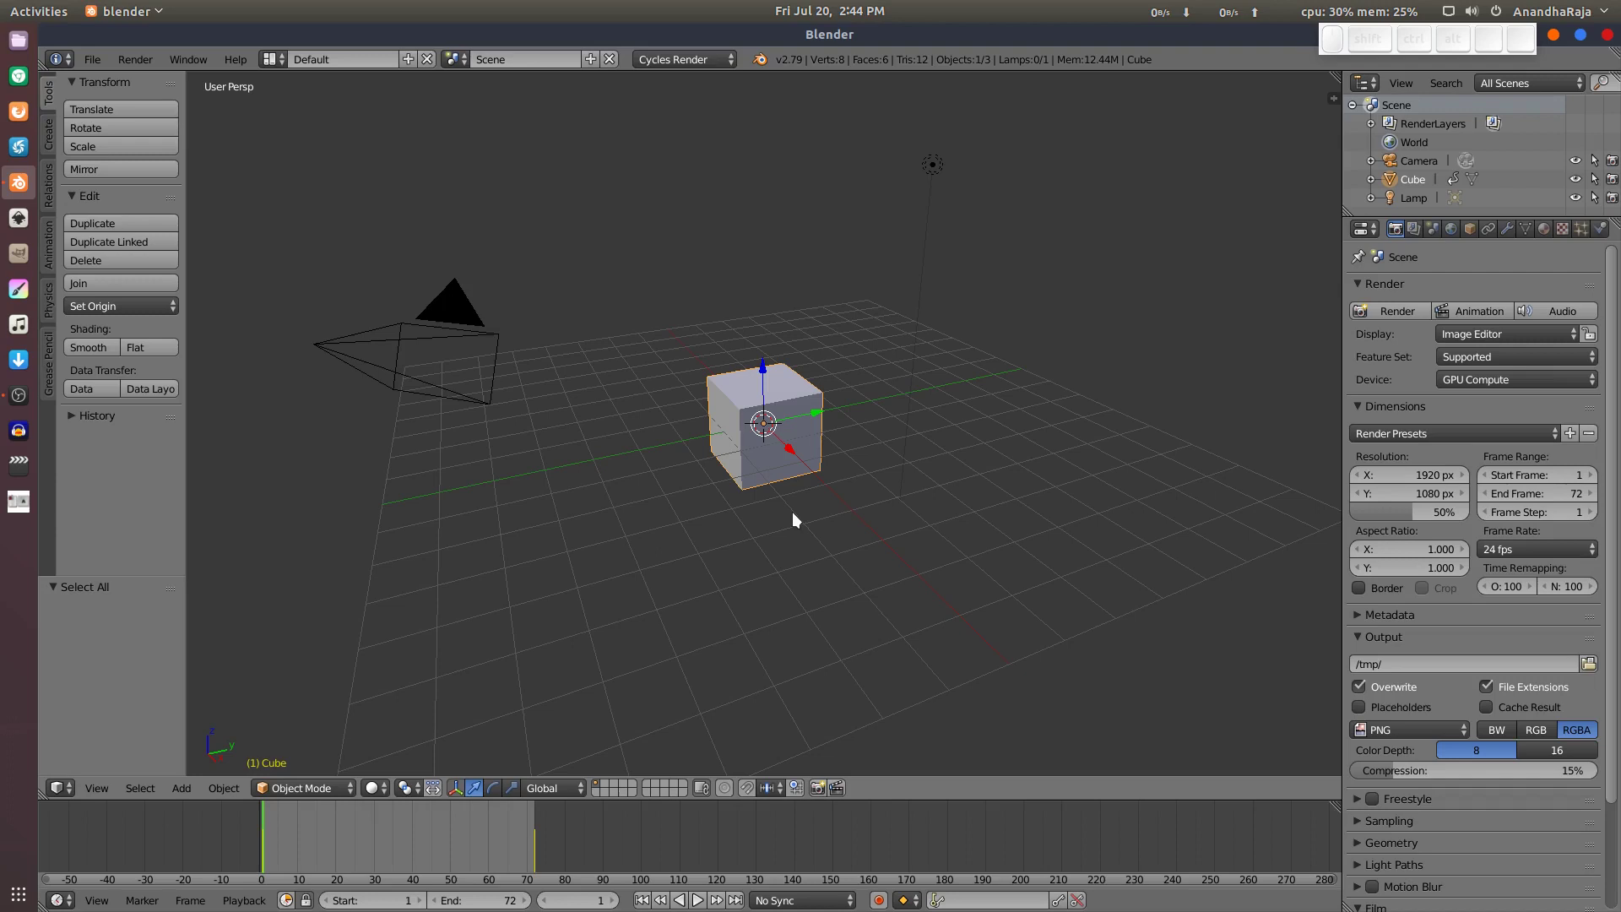
key("r")
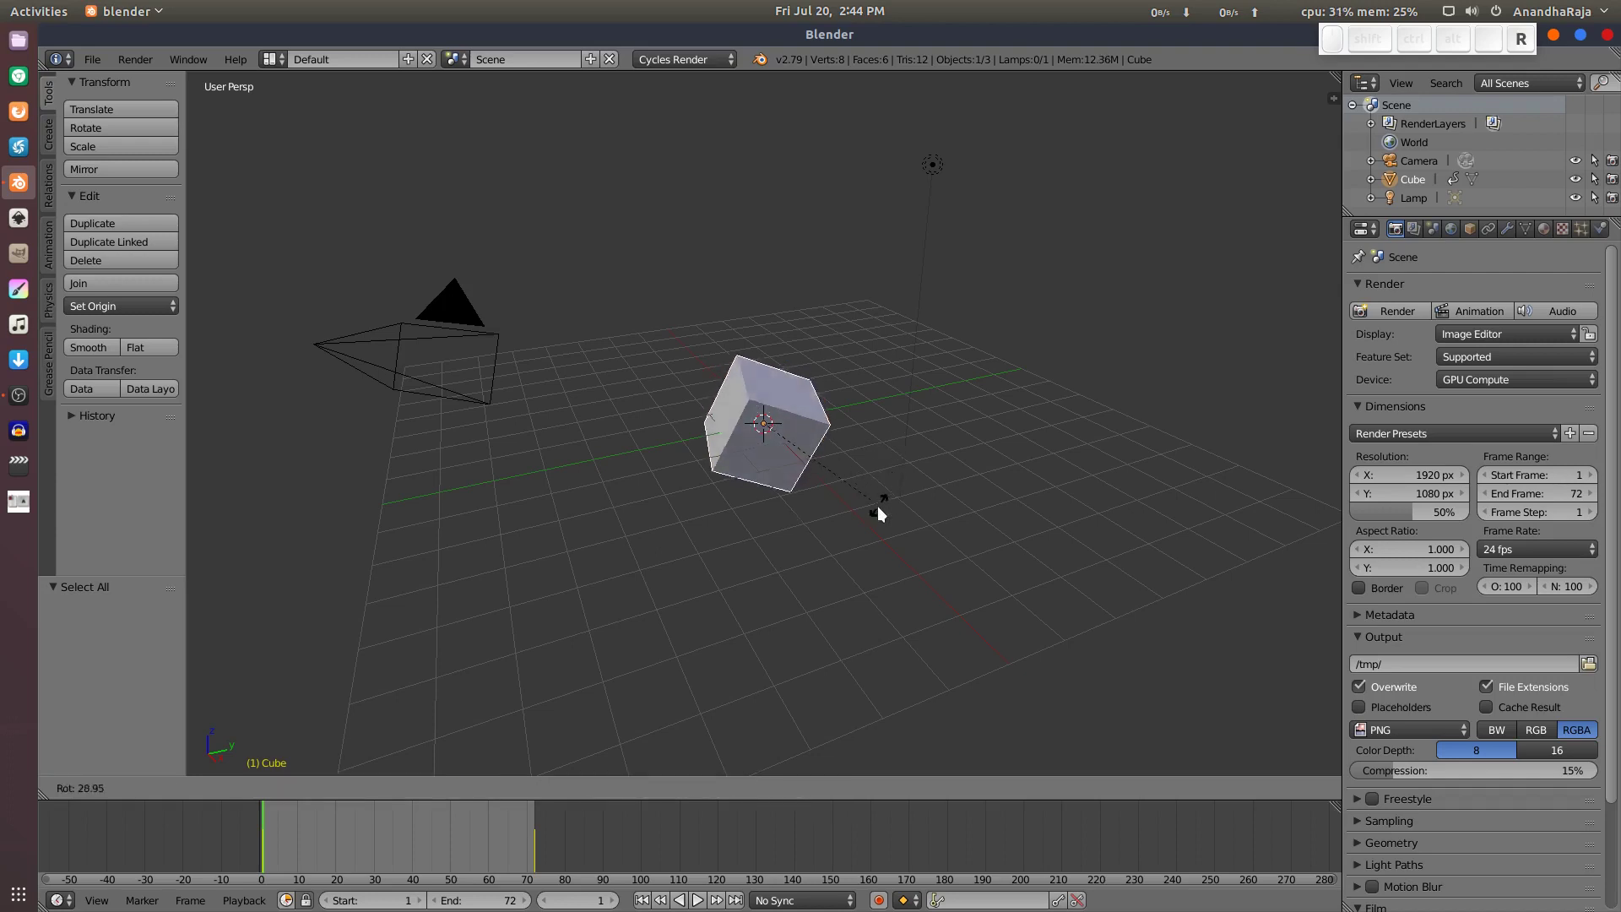
left_click(874, 512)
left_click_drag(247, 854, 377, 839)
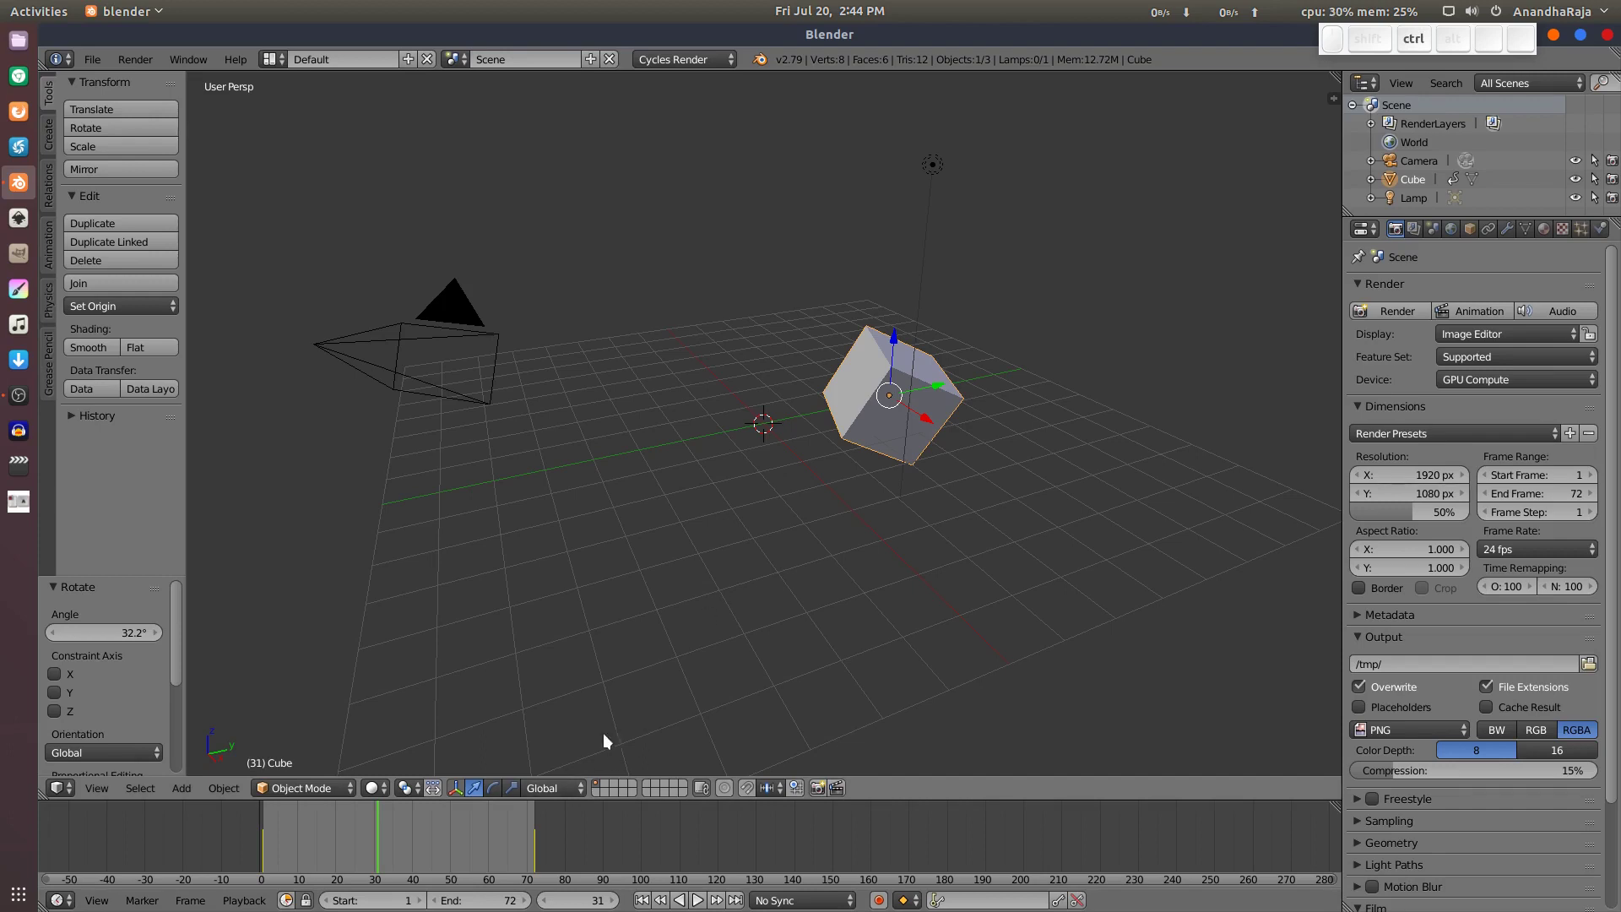
key("ctrl+z")
key("ctrl+z")
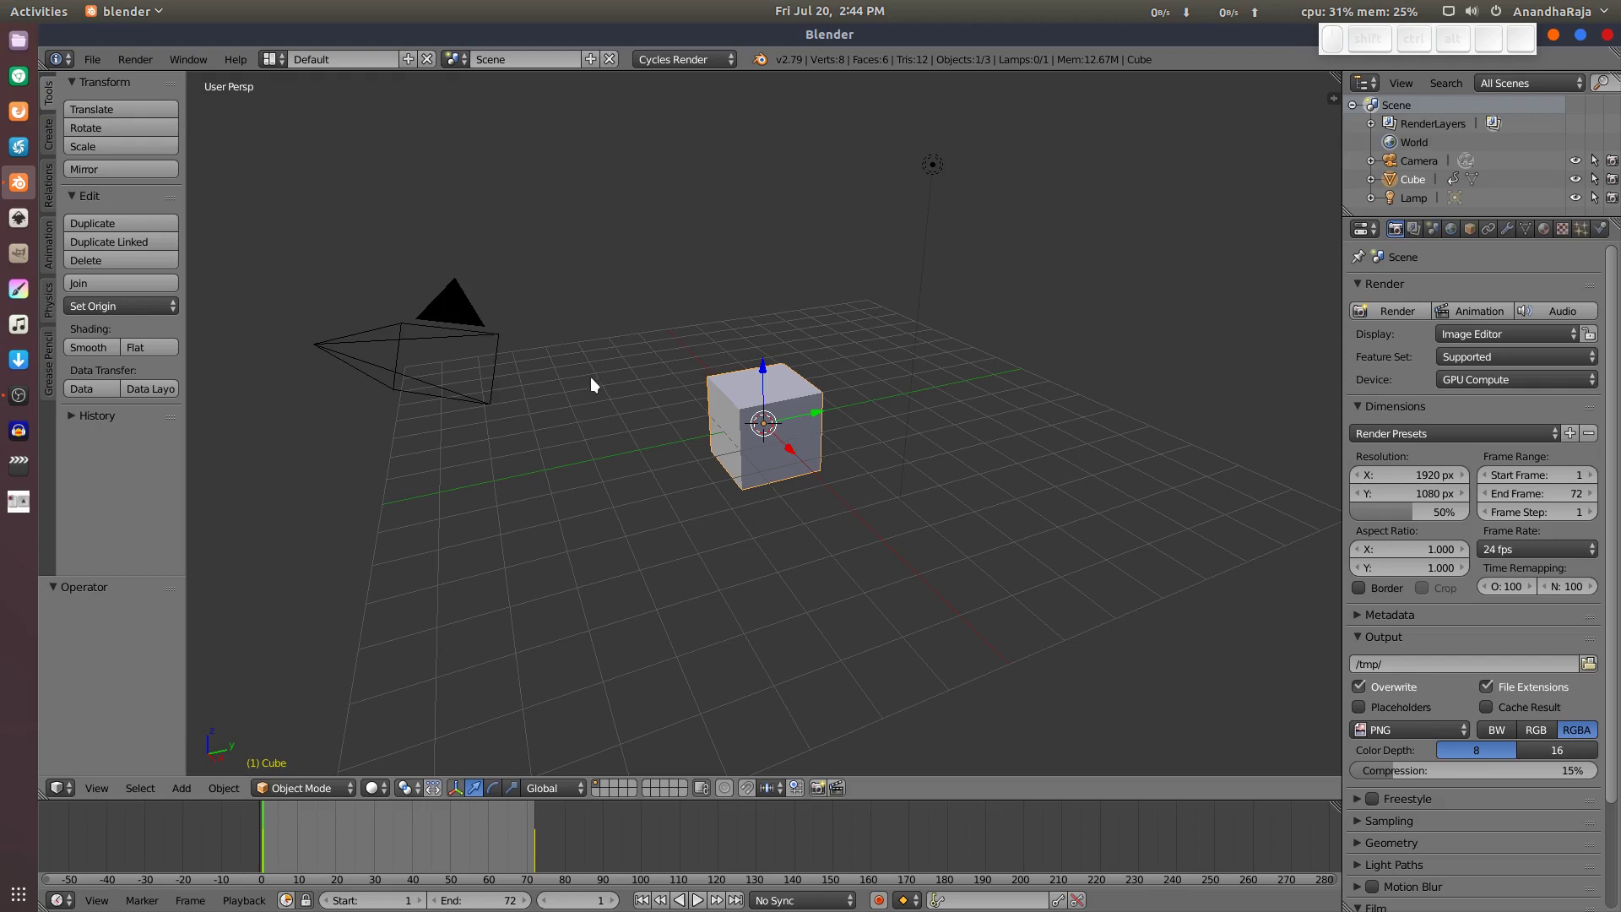
Step: Insert Rotation keyframes for the cube at frames 1 and 72, rotating it about 64° at frame 72, and preview the result
key("i")
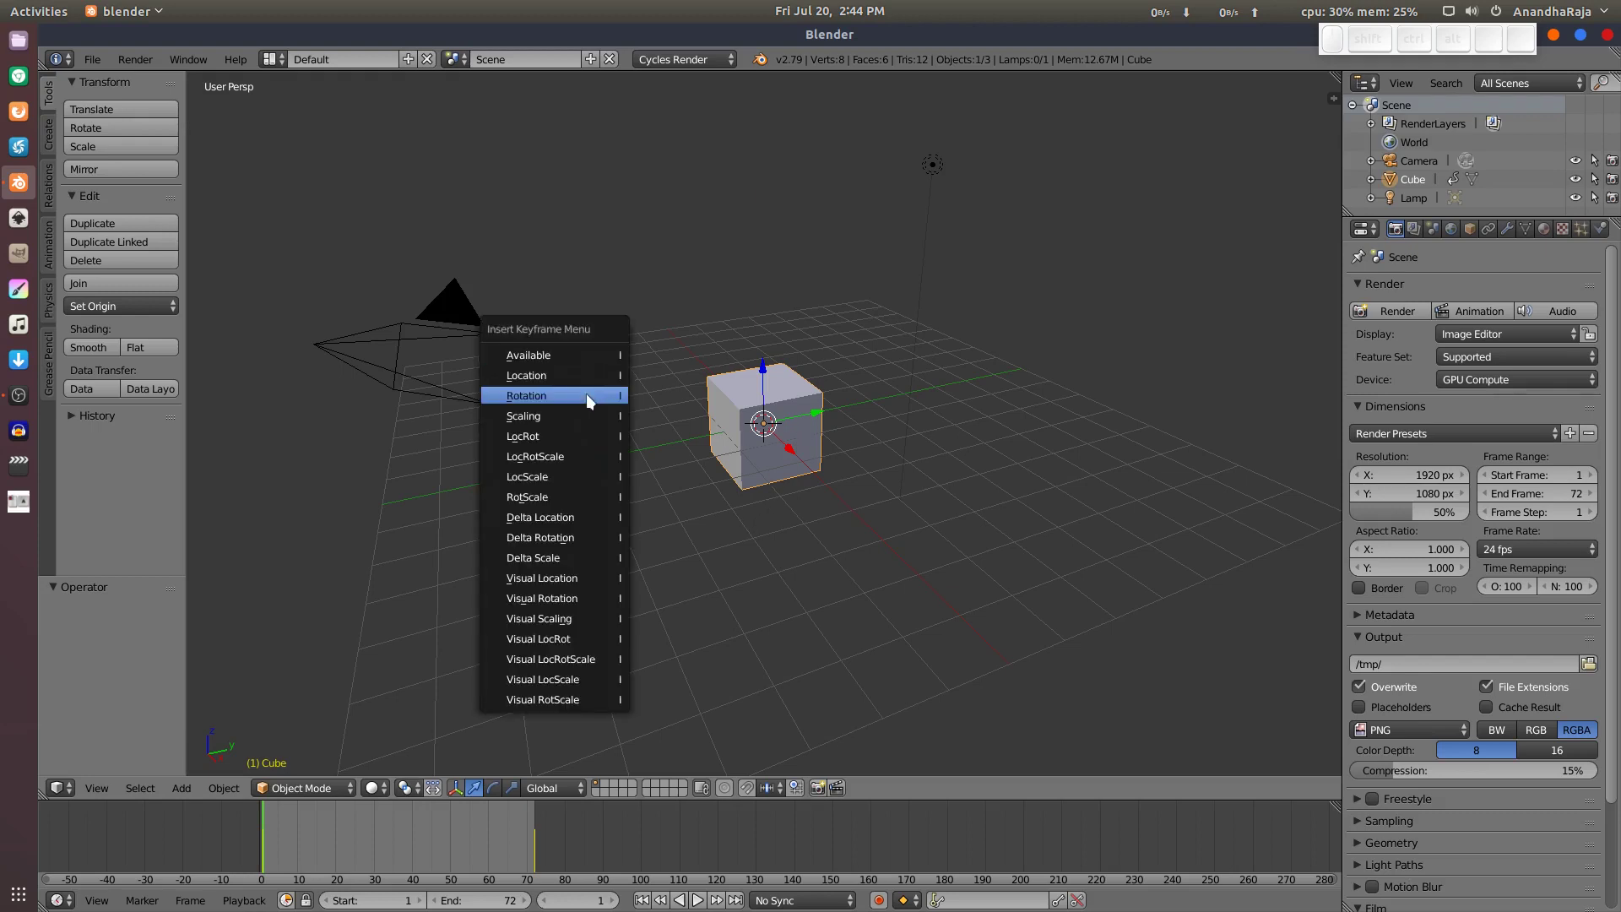
left_click(586, 395)
left_click_drag(493, 818, 533, 818)
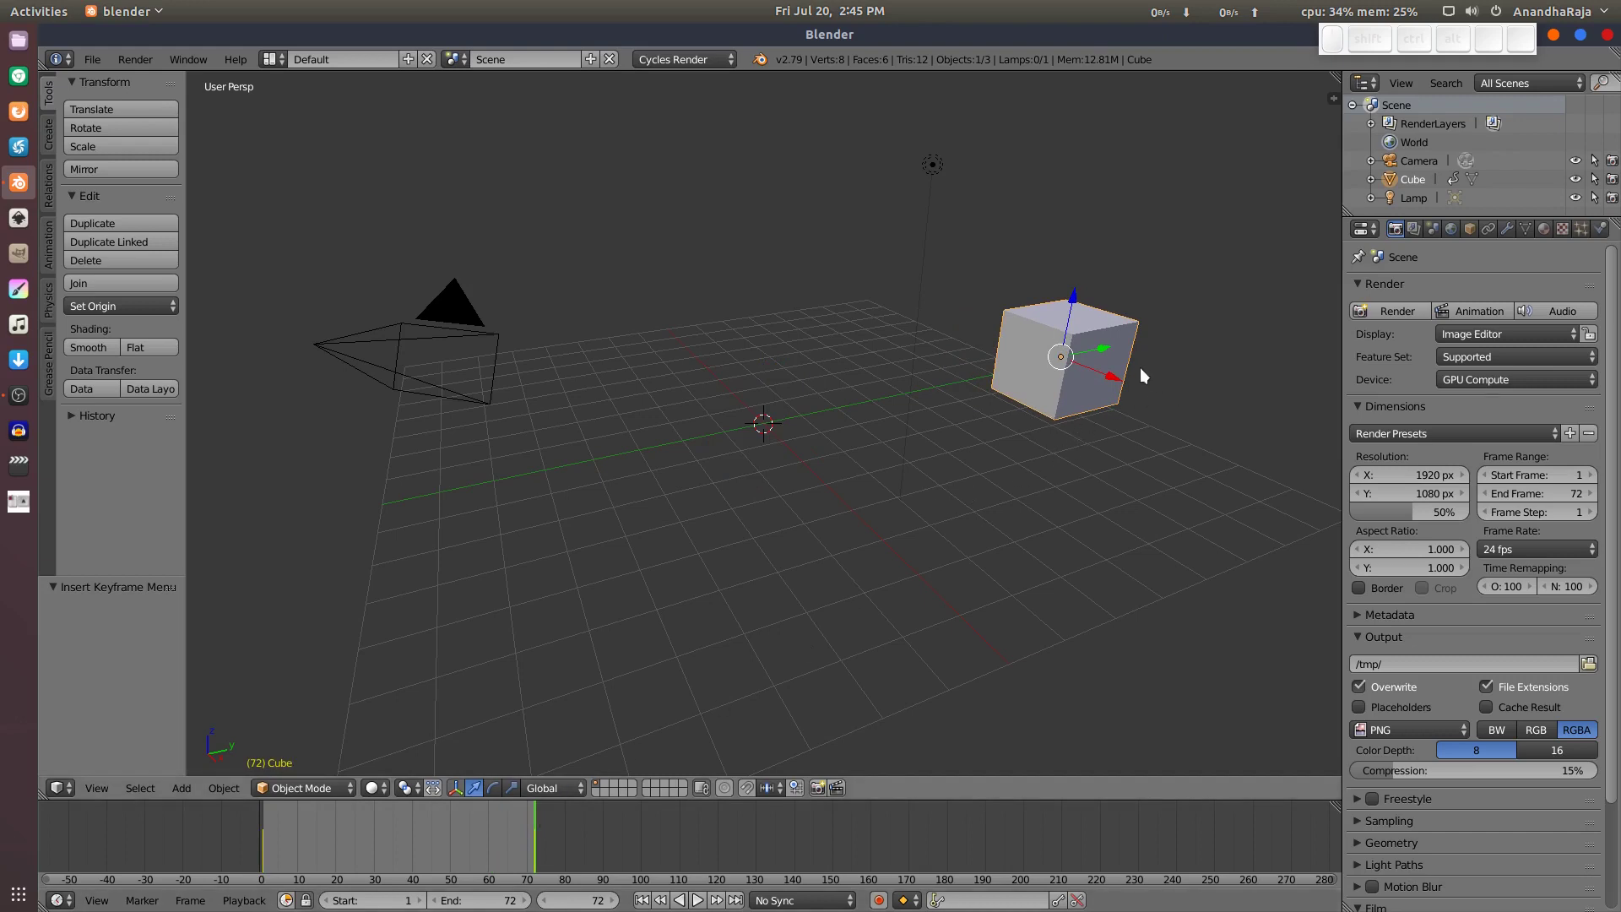
key("r")
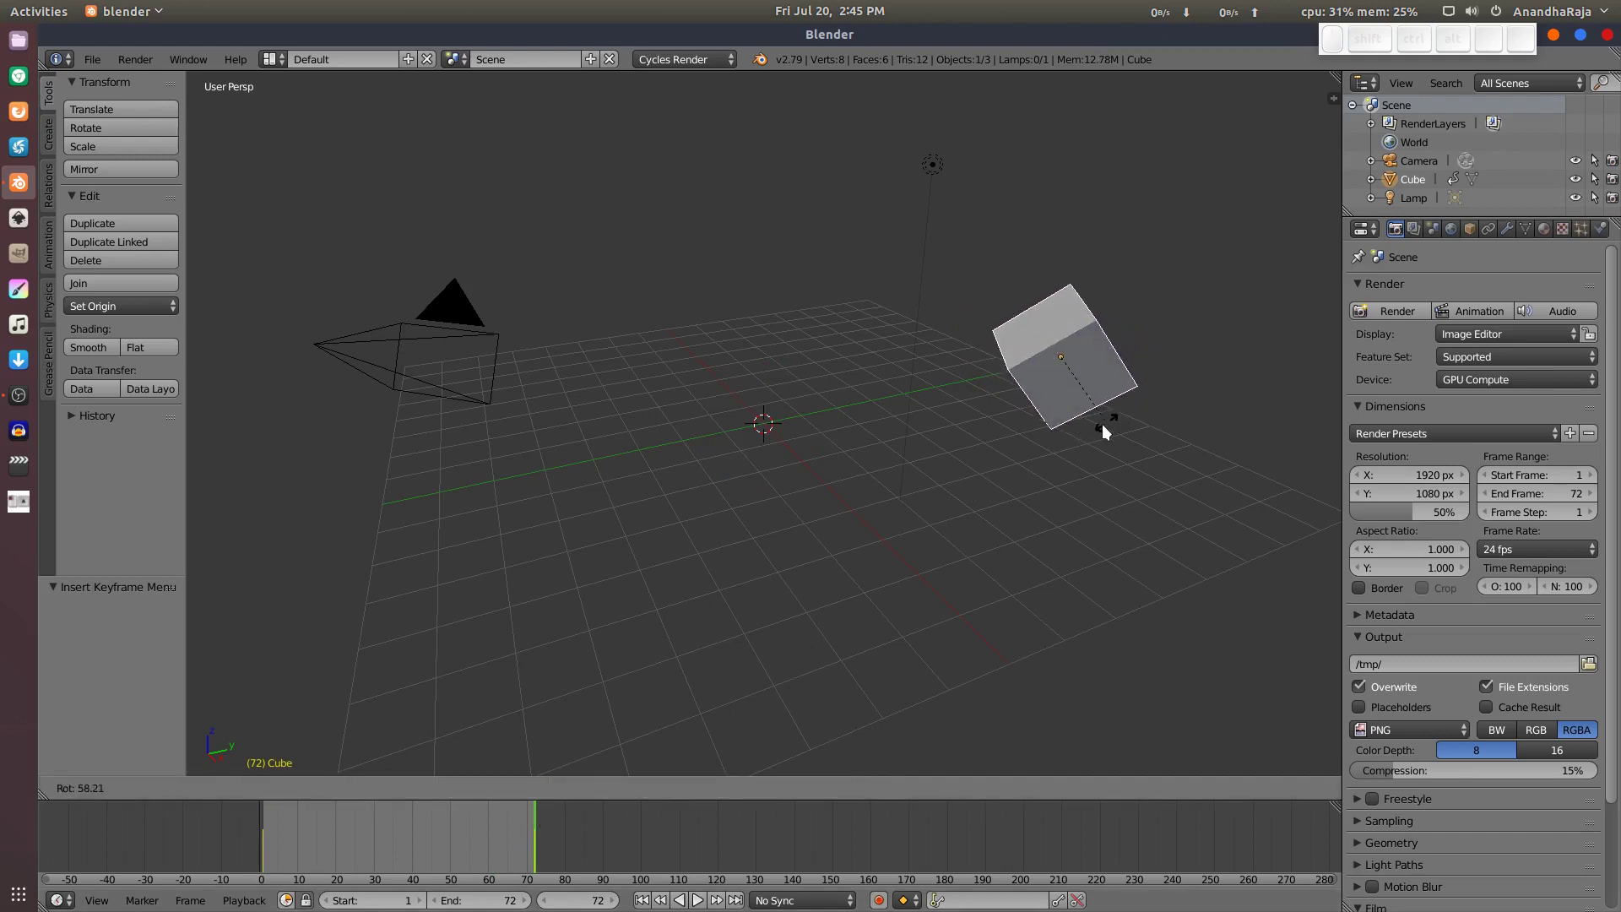
left_click(1106, 422)
key("i")
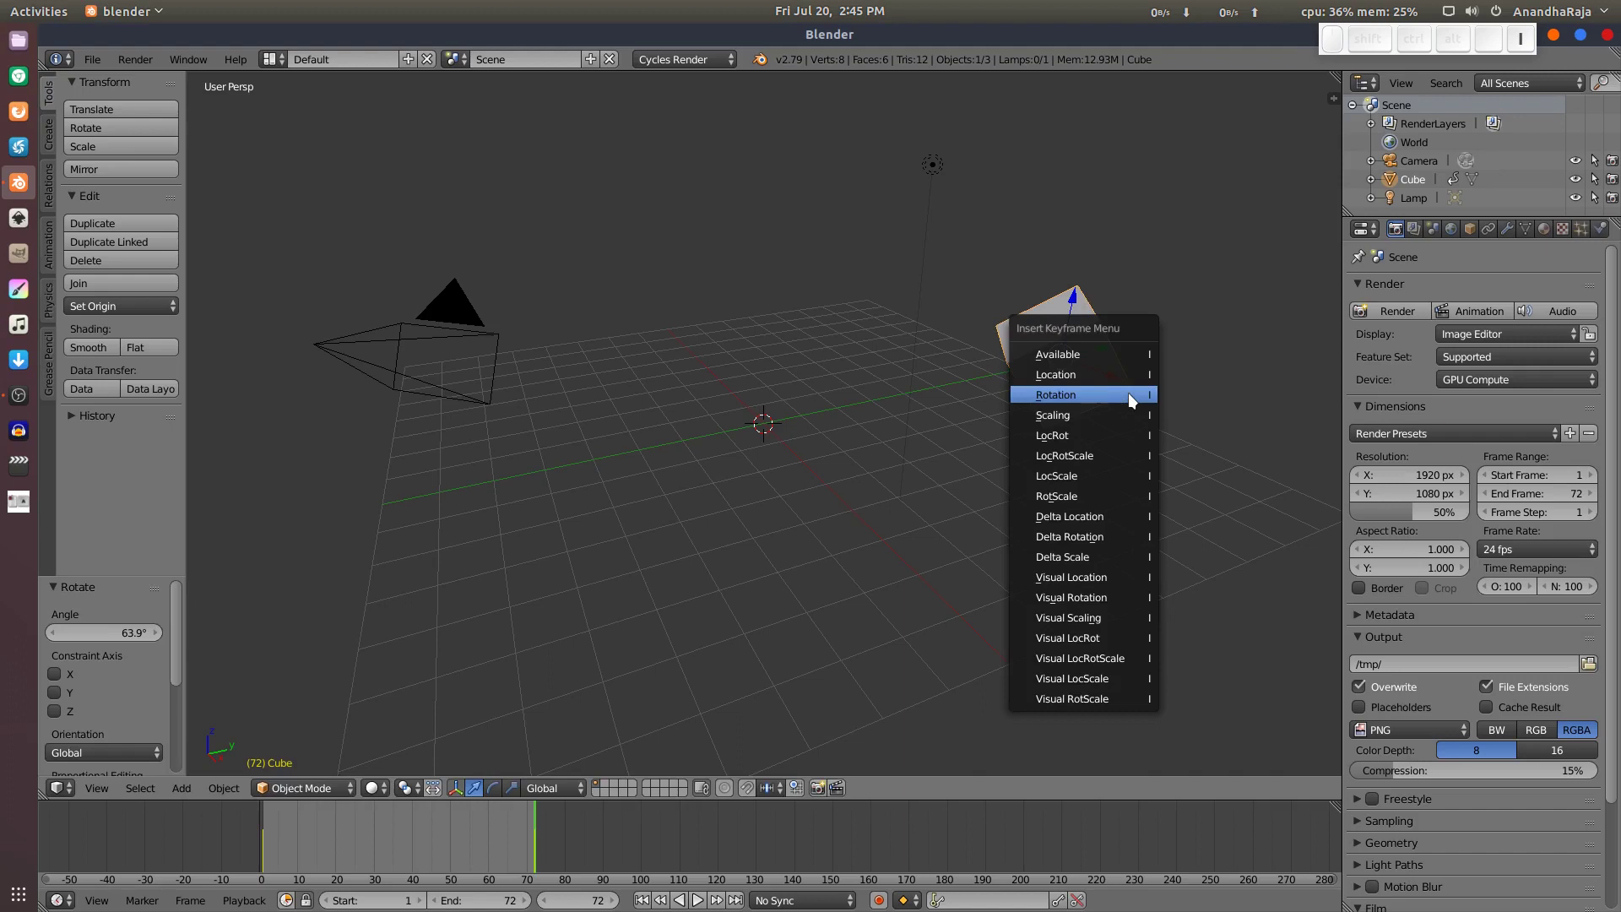
left_click(1132, 395)
key("shift+alt+a")
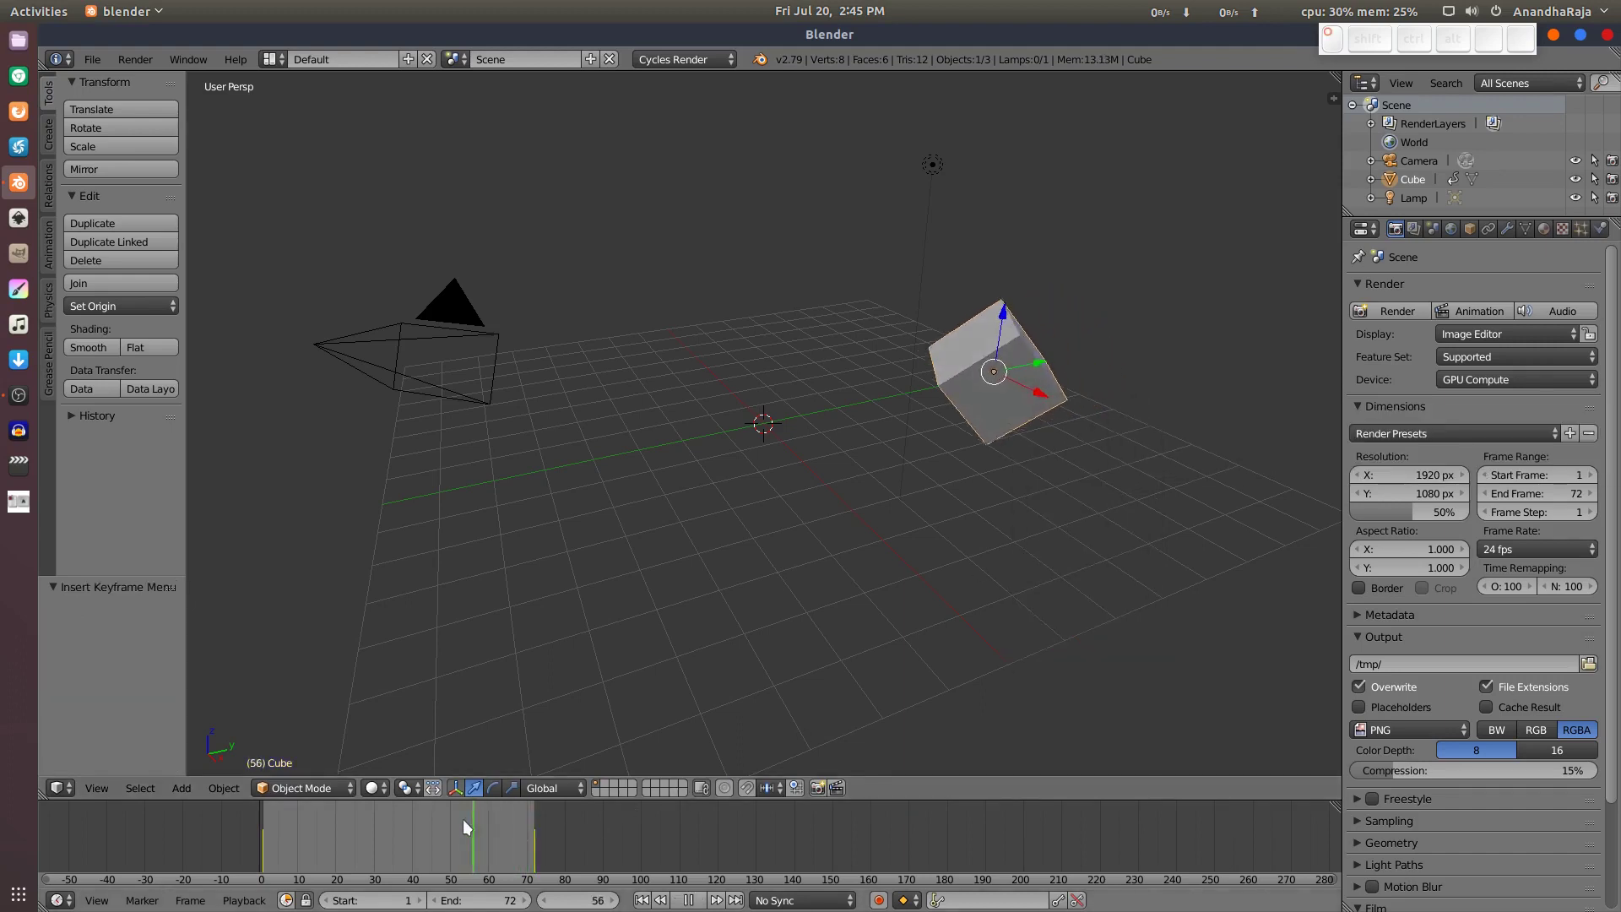
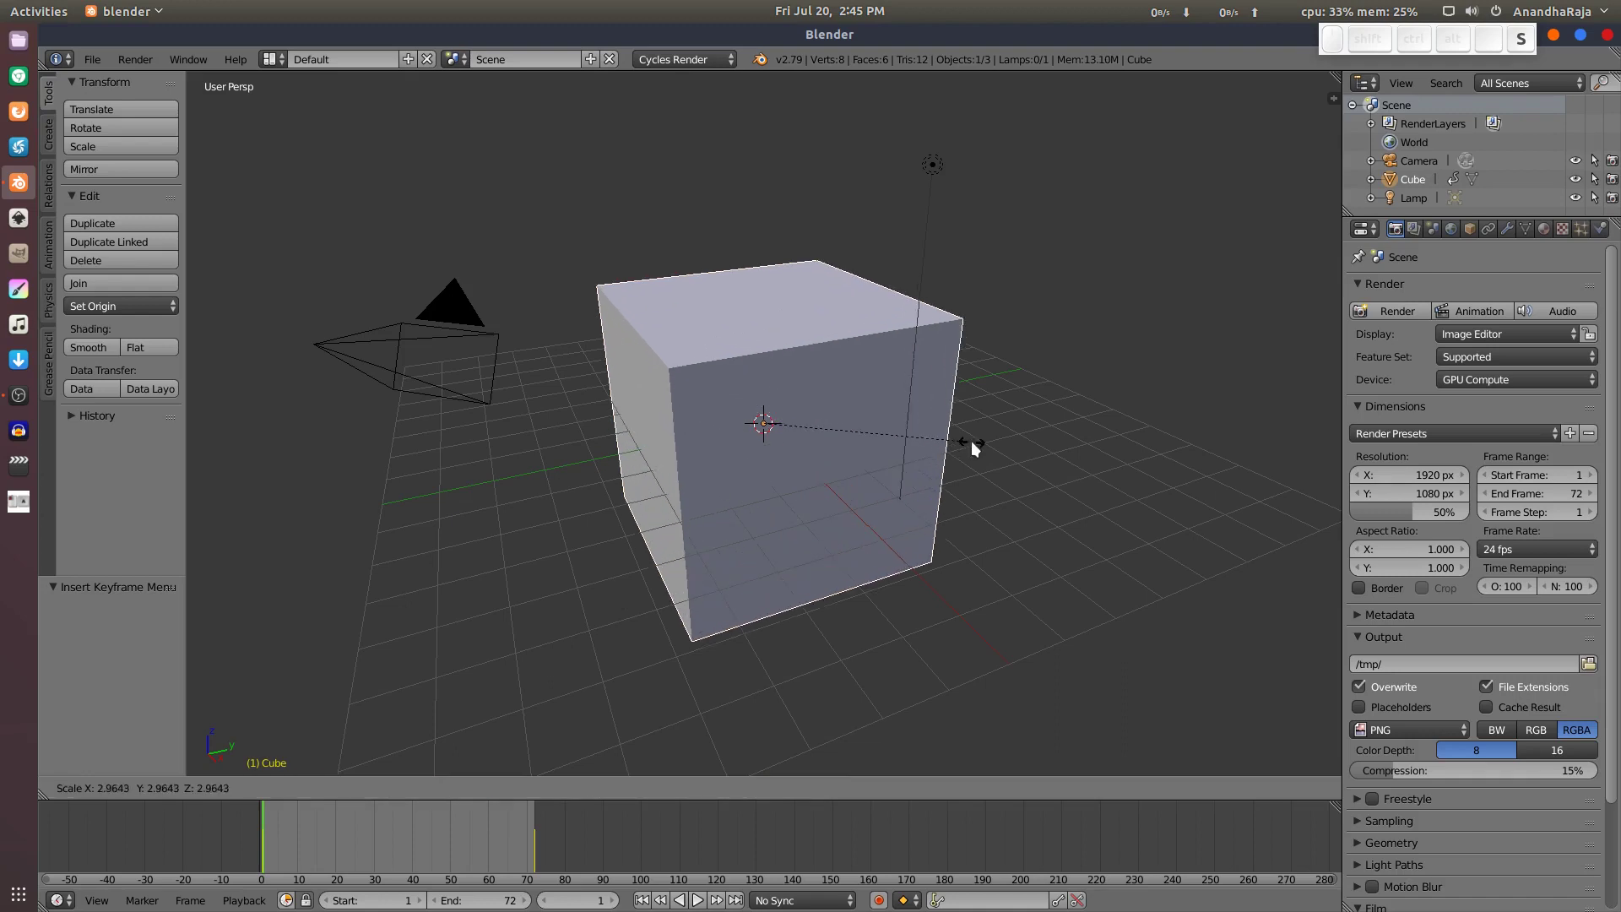
Step: Undo the trial enlargement of the cube at frame 1 and insert a Scaling keyframe there
mouse_move(266, 829)
left_mouse_down()
mouse_move(527, 831)
mouse_move(478, 863)
mouse_move(255, 856)
left_mouse_up()
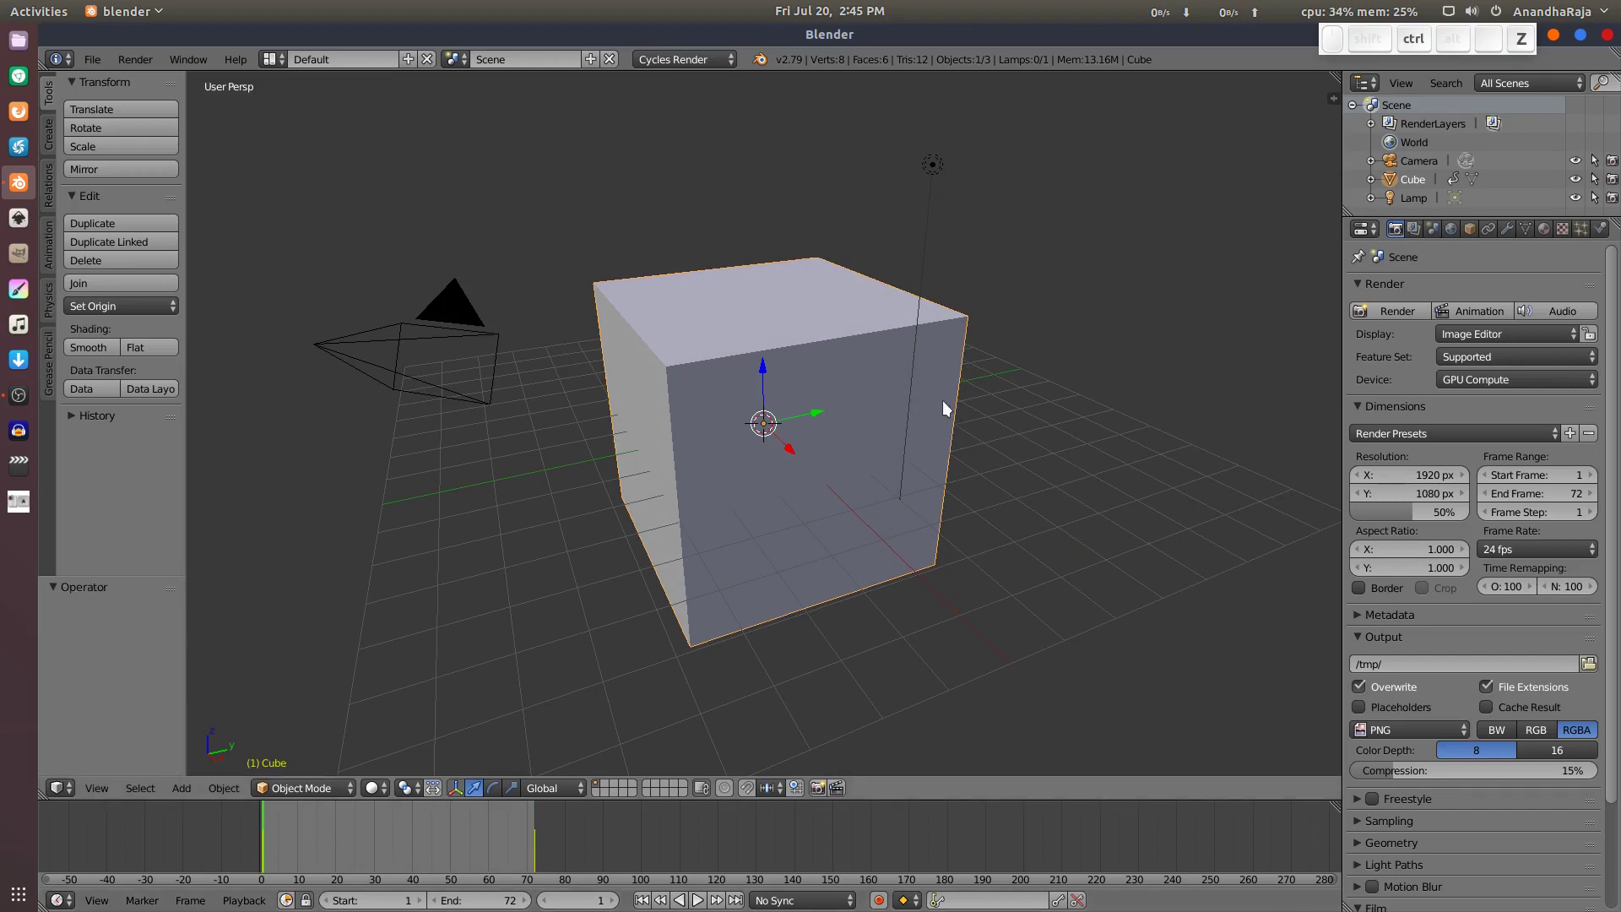
key("ctrl+z")
key("i")
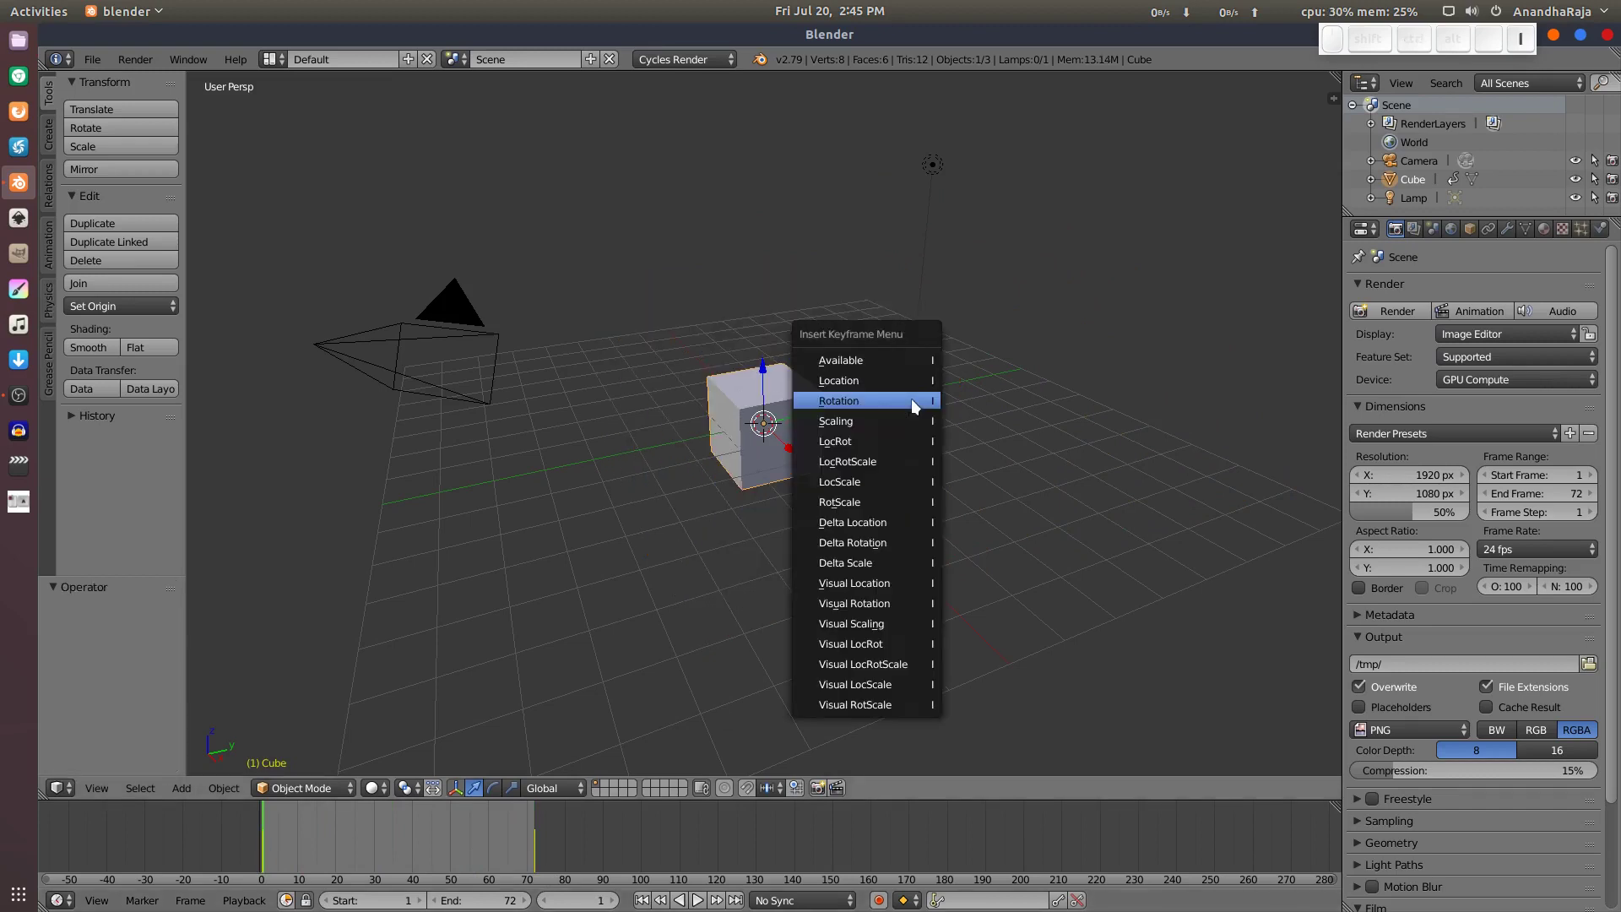
Step: At frame 72, scale the cube up by about 1.83, insert a Scaling keyframe and preview the animation
left_click_drag(294, 843, 534, 817)
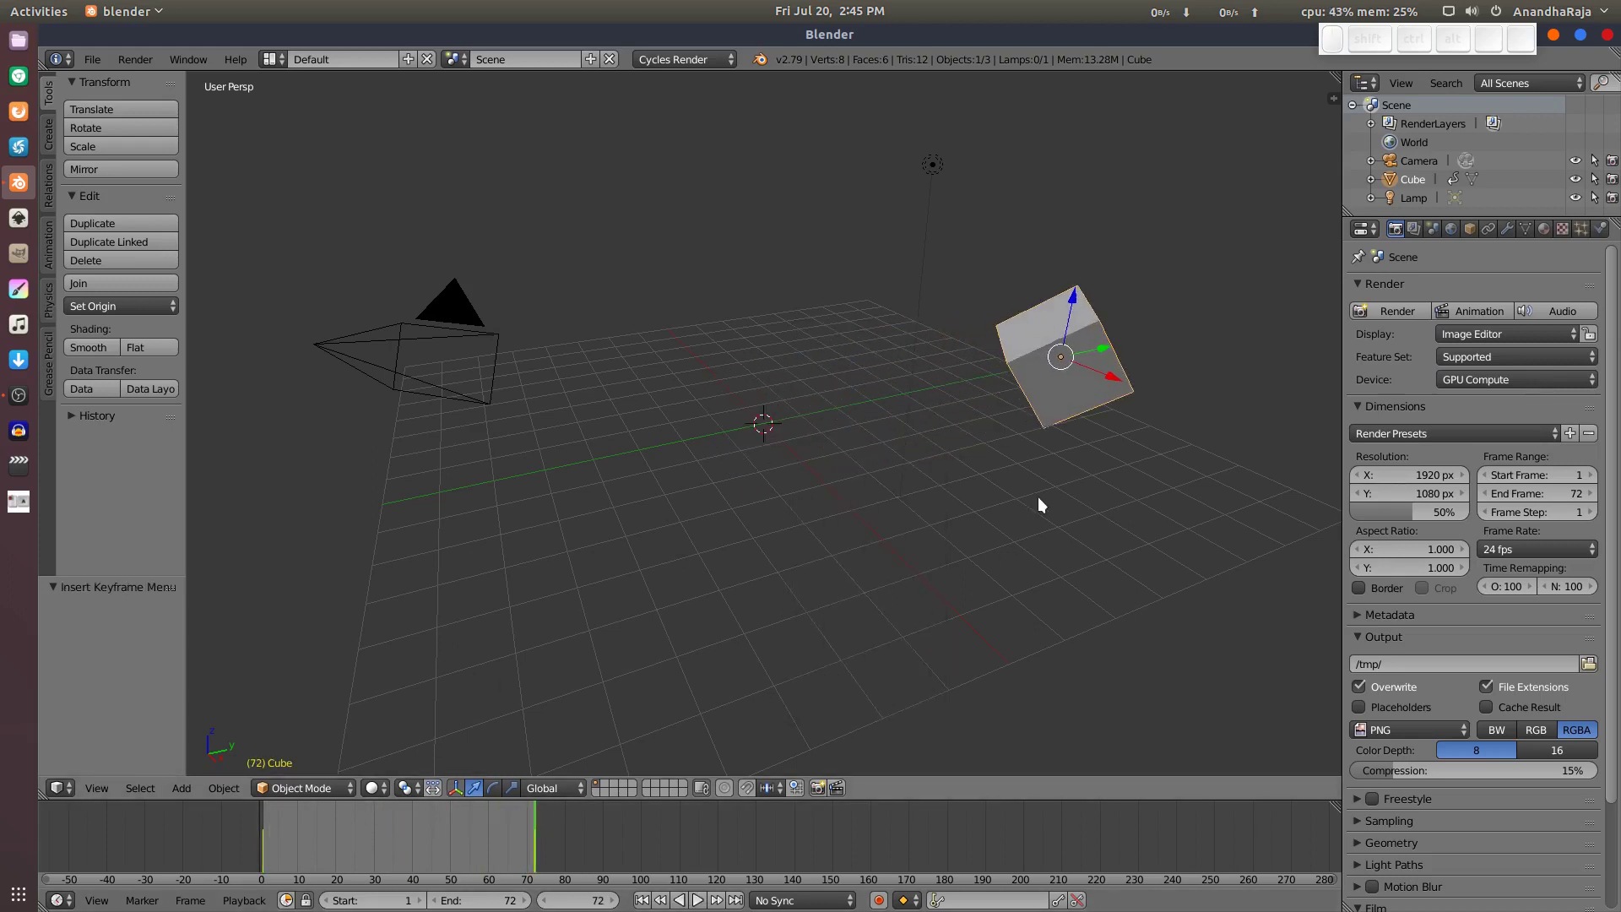
key("s")
left_click(1230, 550)
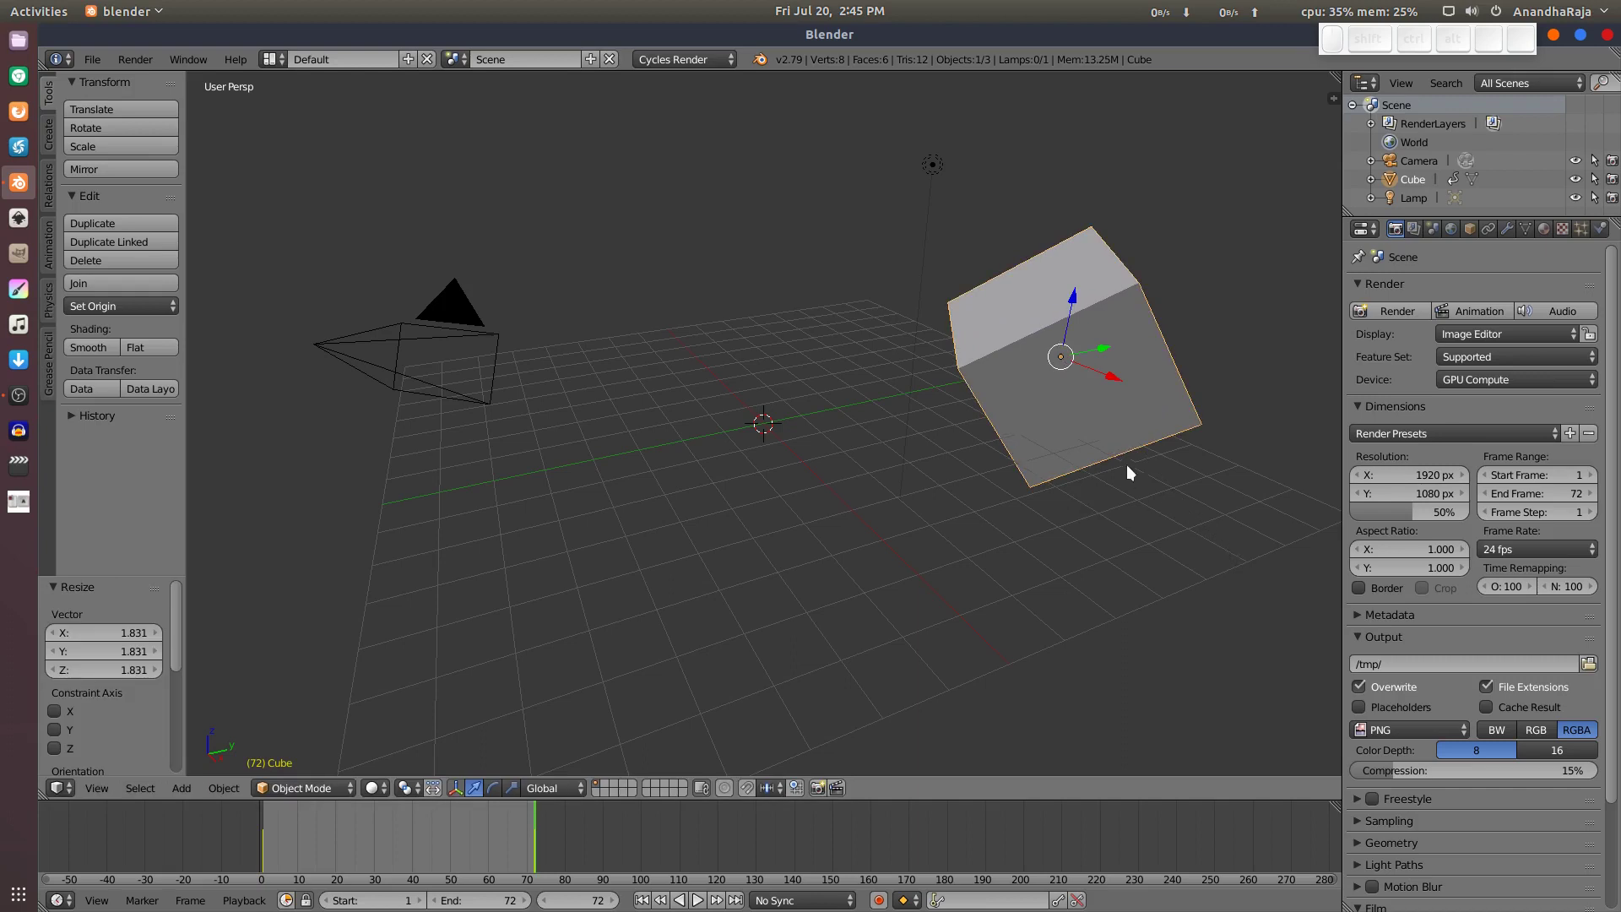
key("i")
left_click(1125, 443)
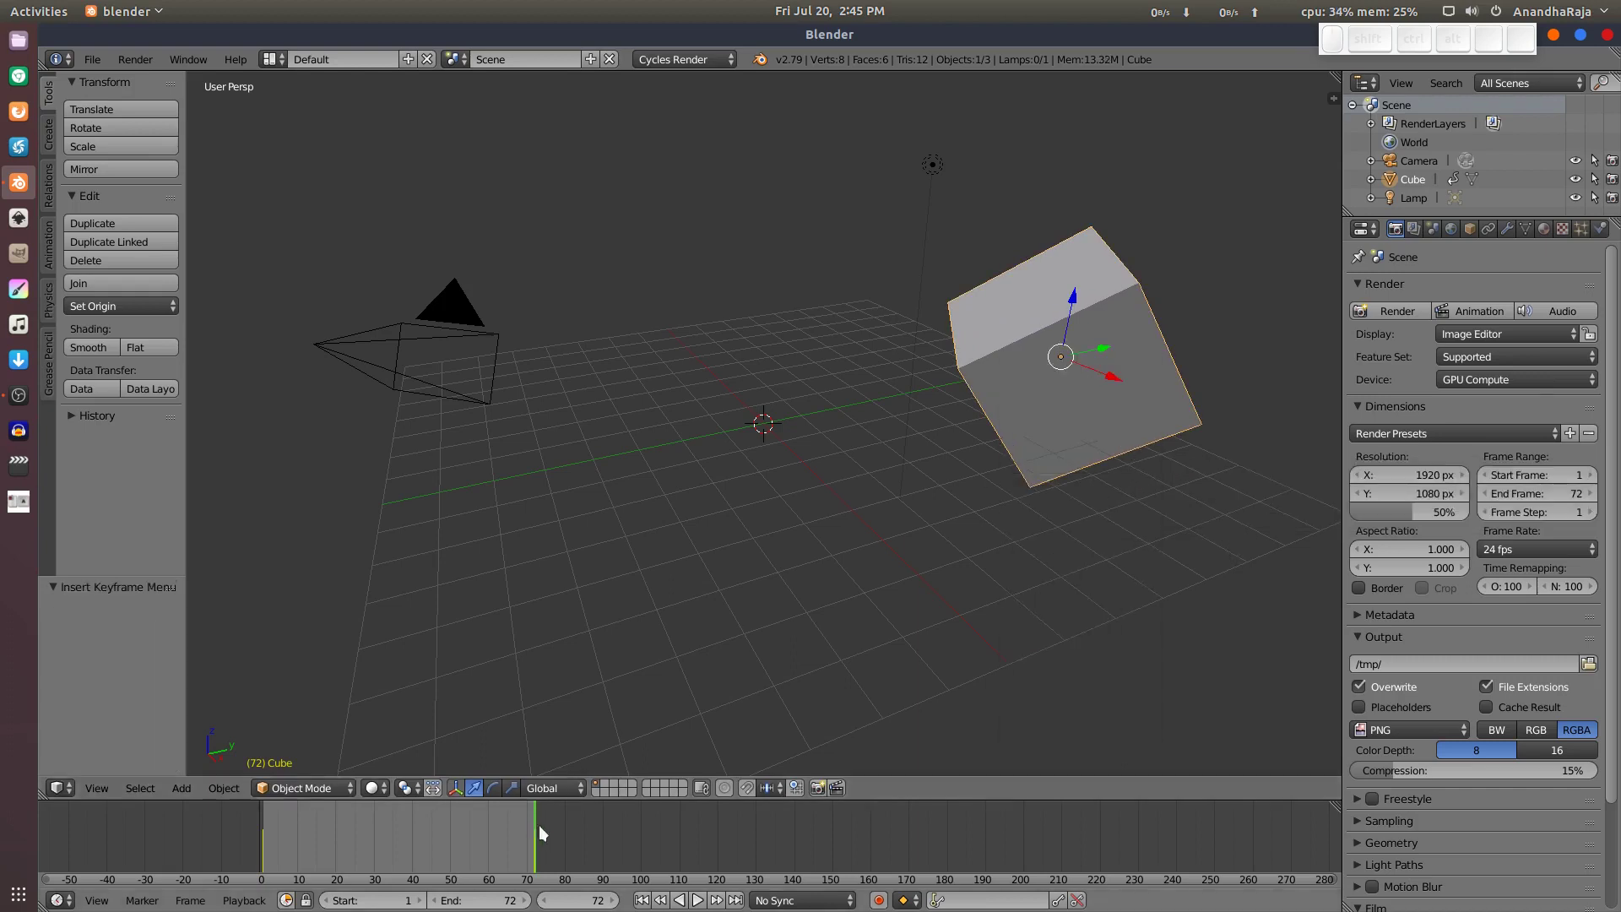
key("shift+alt+a")
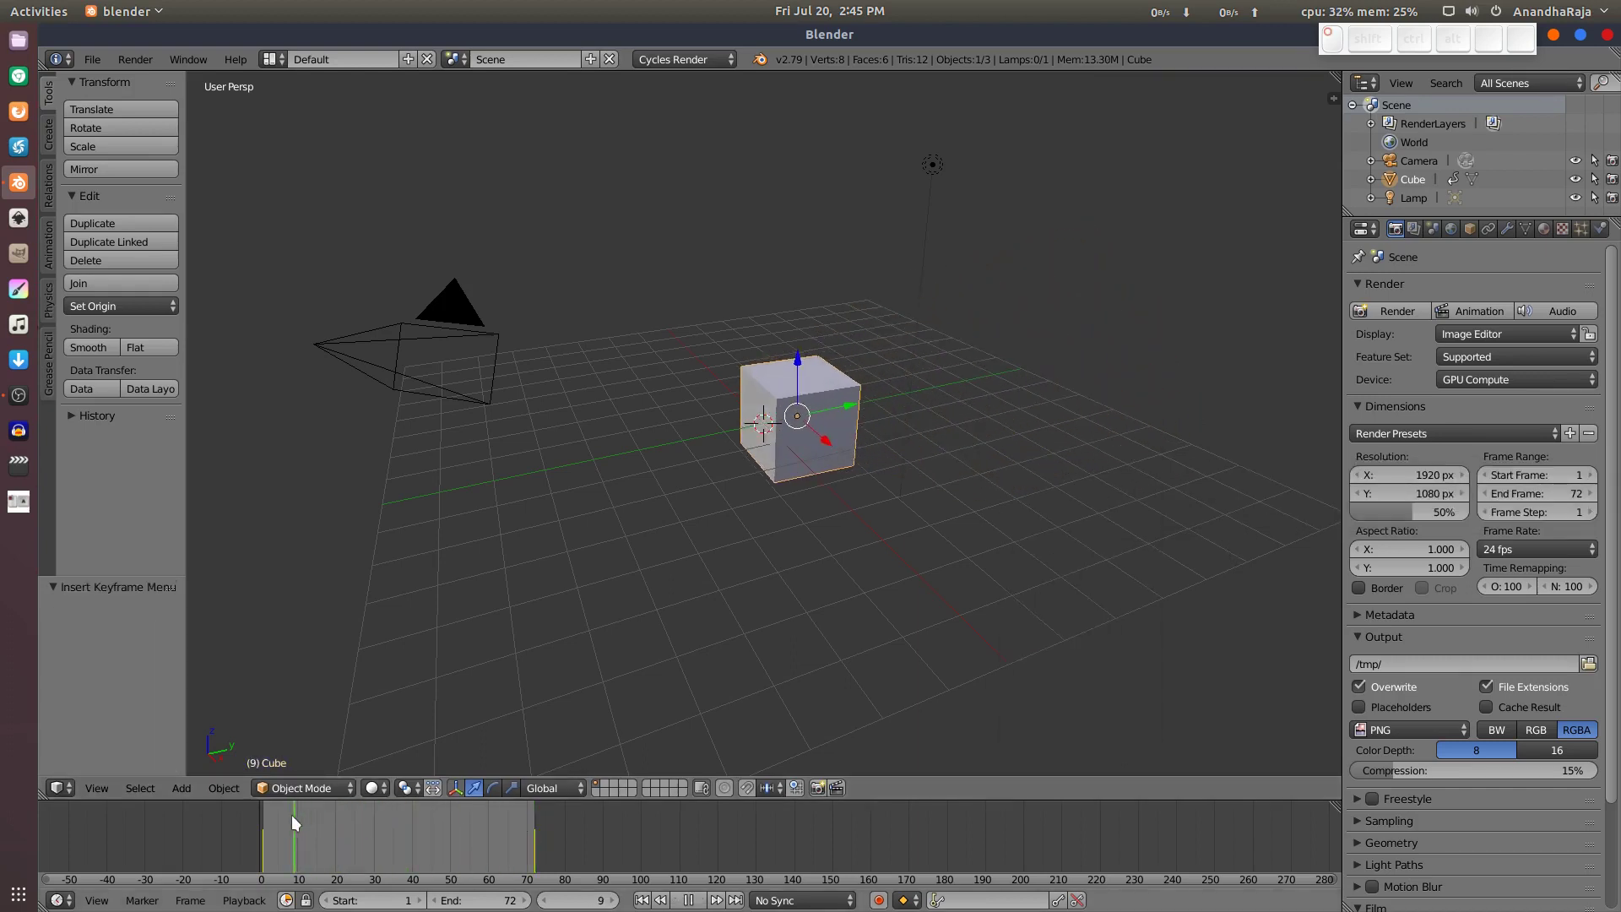
key("alt+a")
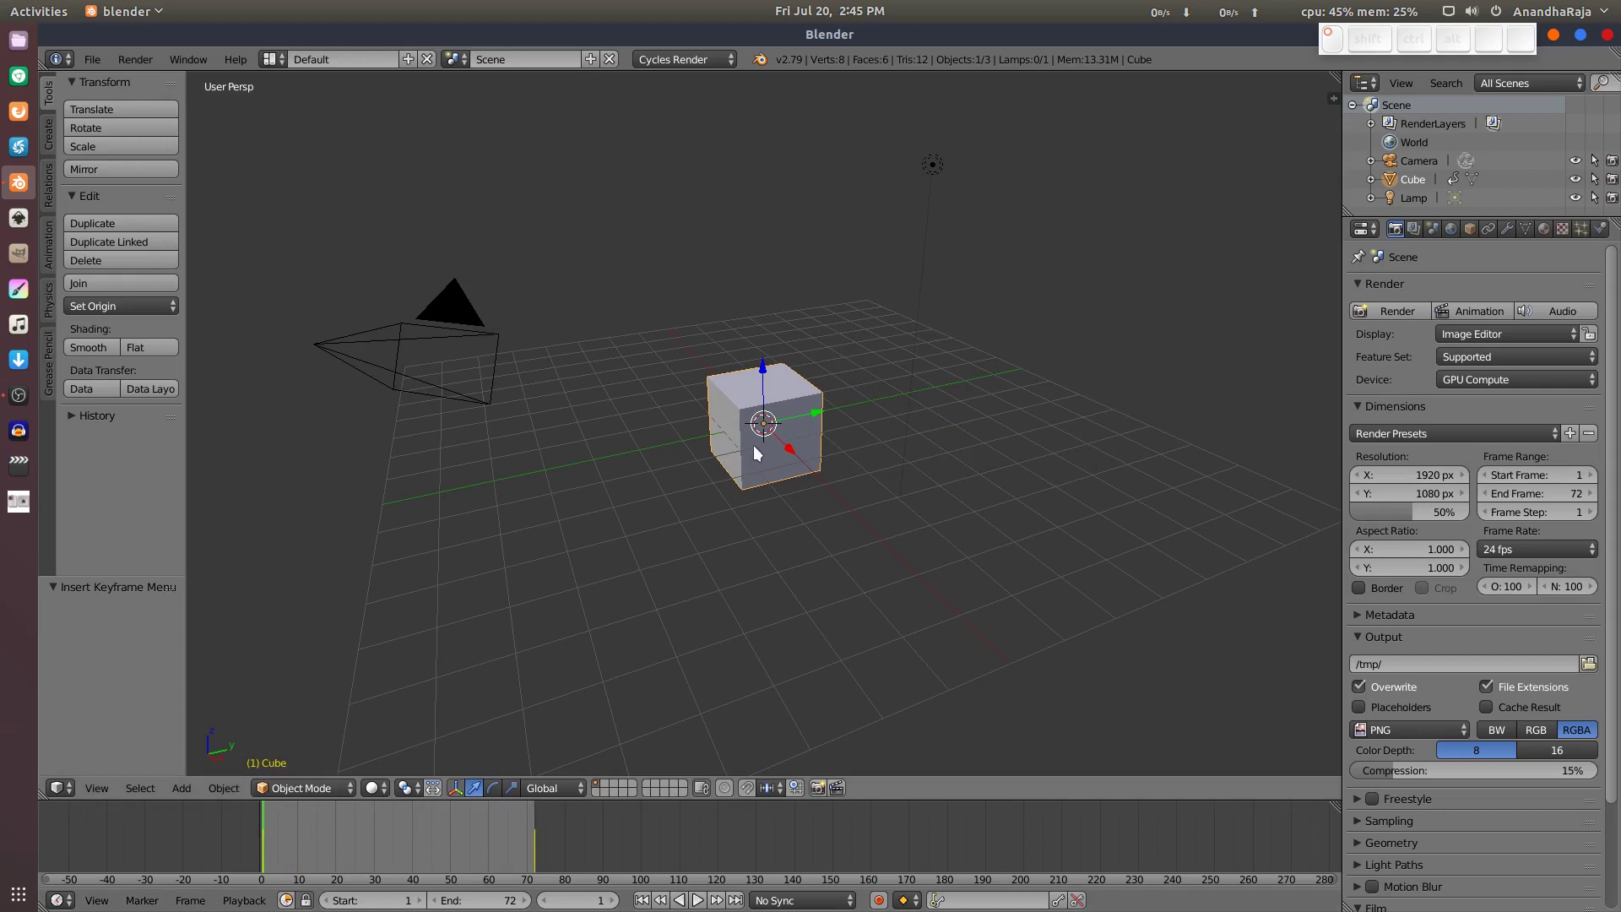
key("i")
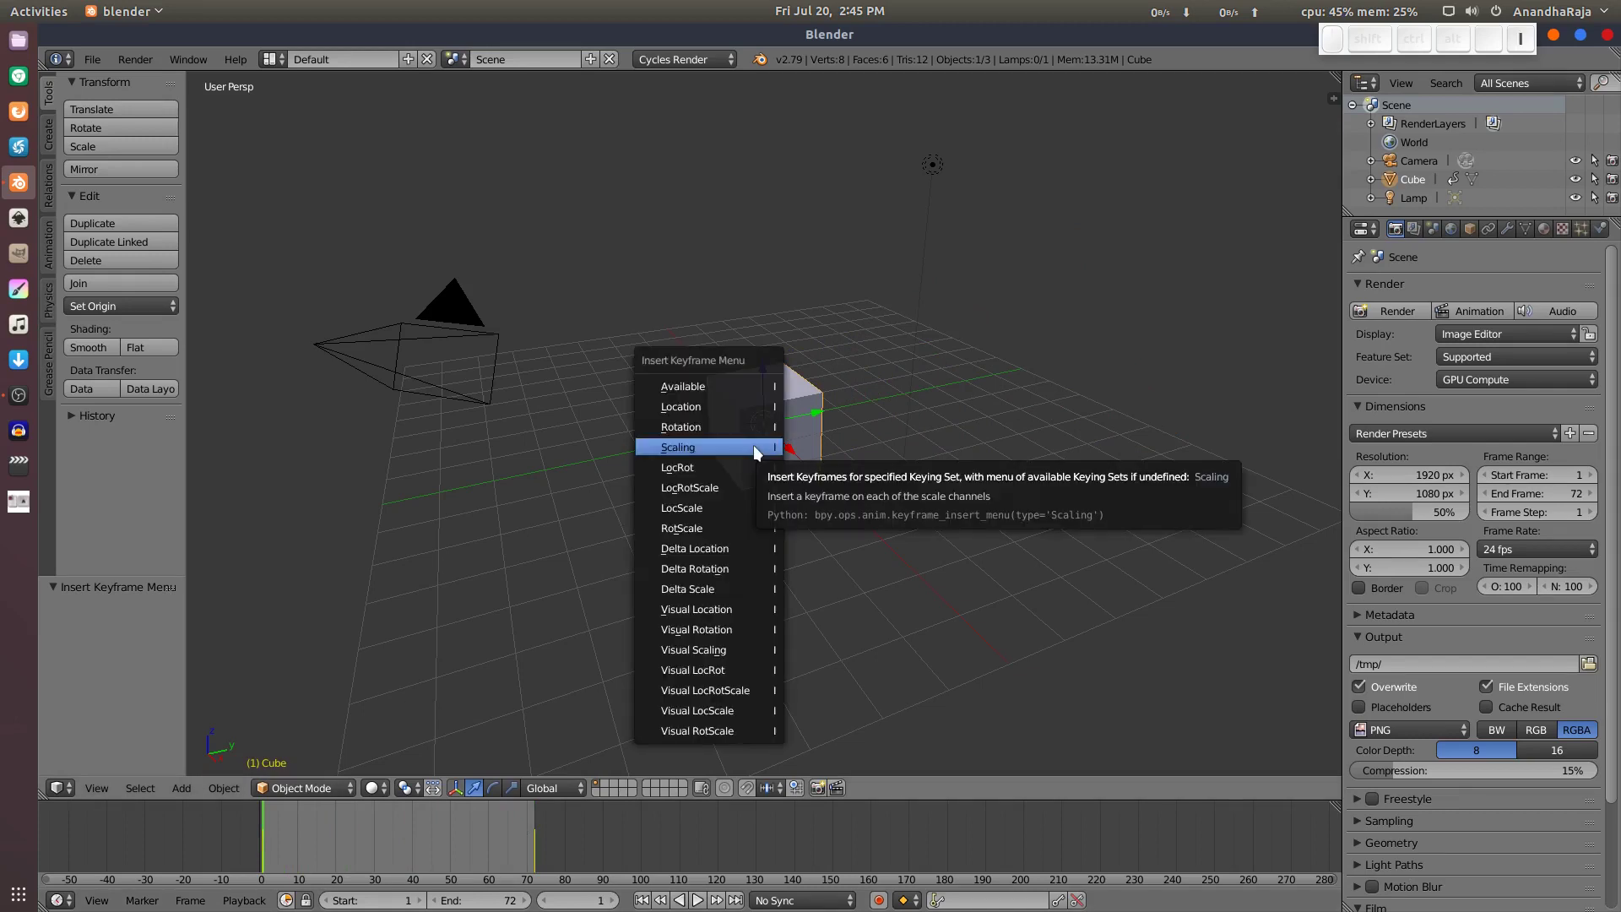
left_click(681, 510)
Step: At frame 38, move the cube by about X -1.75, Y -2.73, Z 0.99 and rotate it about -65°
key("alt+a")
key("alt+a")
right_click_drag(978, 379, 836, 338)
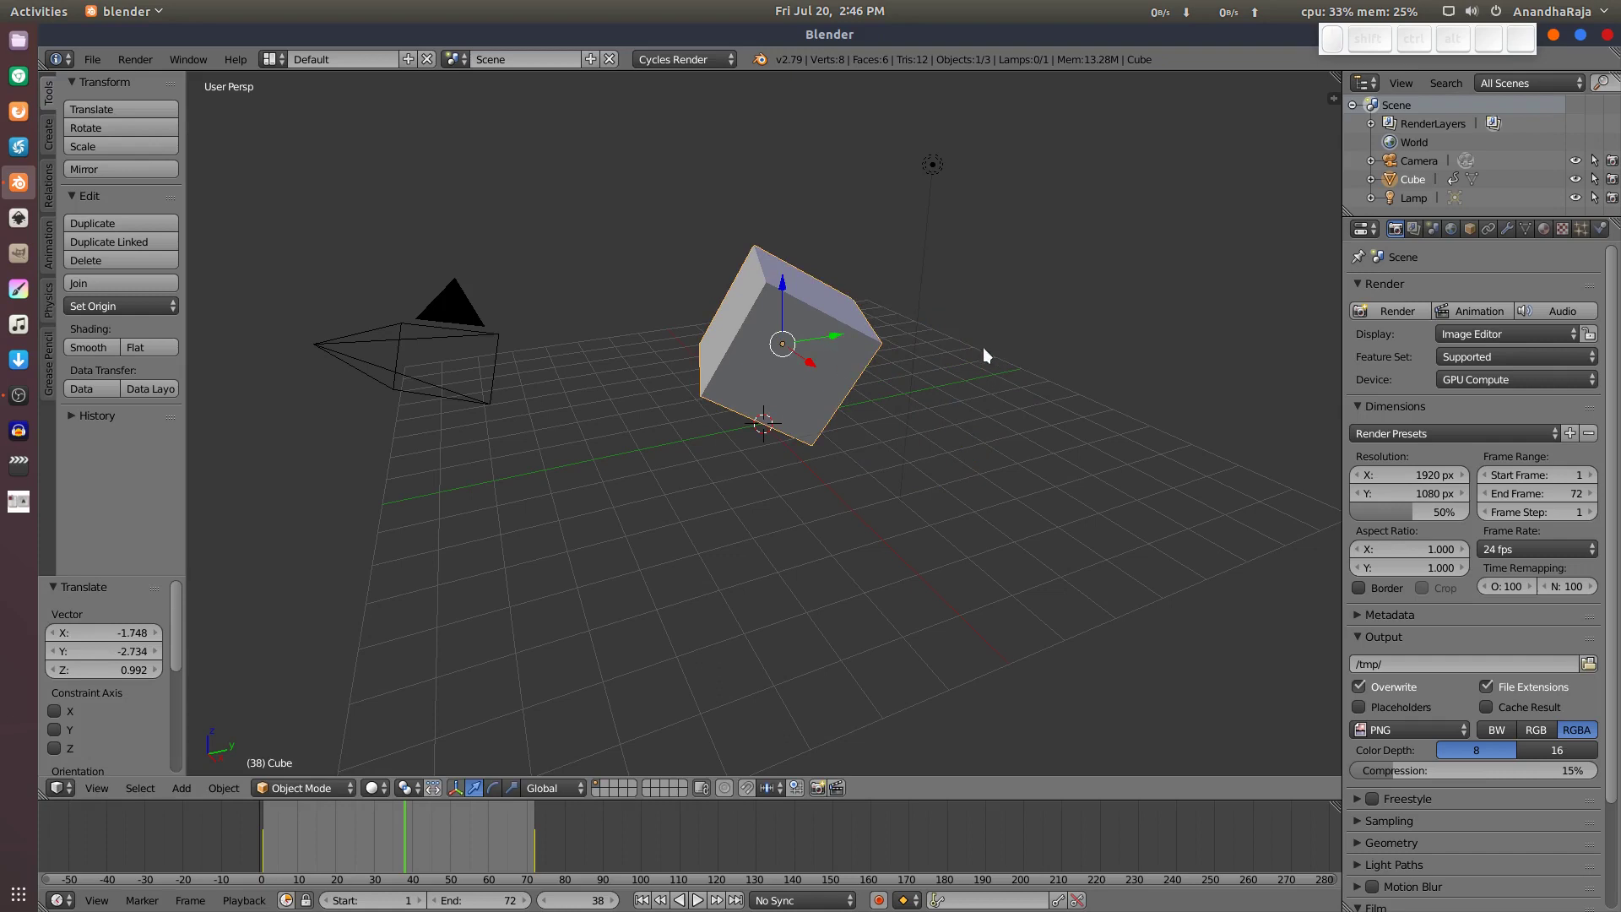
key("i")
key("Escape")
key("r")
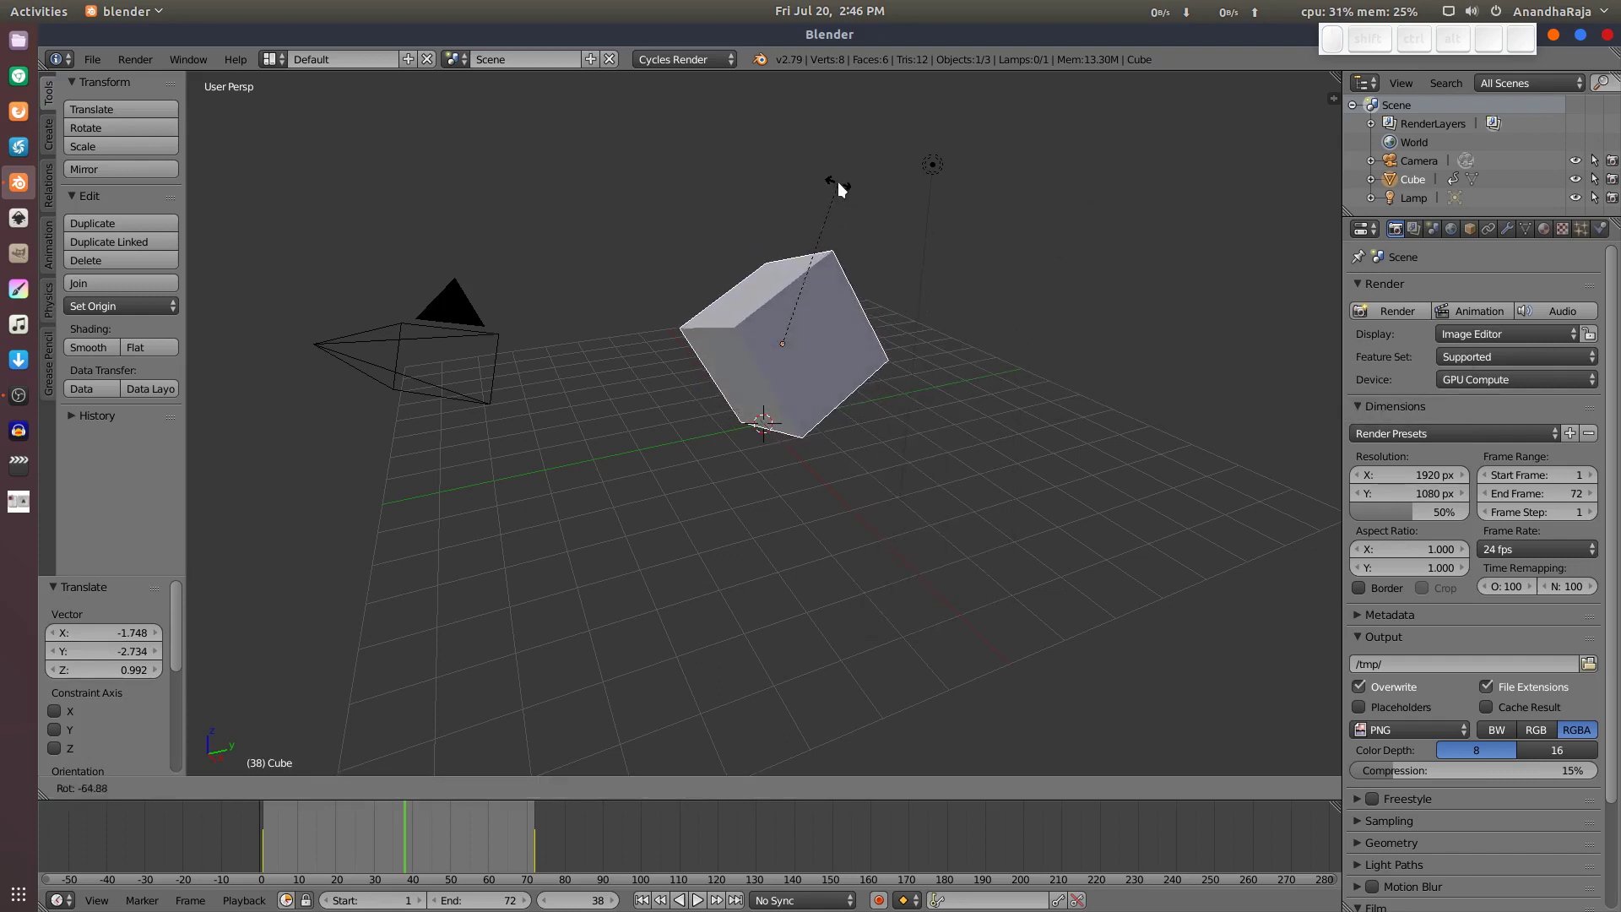
left_click(838, 184)
Step: Scale the cube by about 0.63, insert a LocRotScale keyframe at frame 38 and play the animation from the start
key("s")
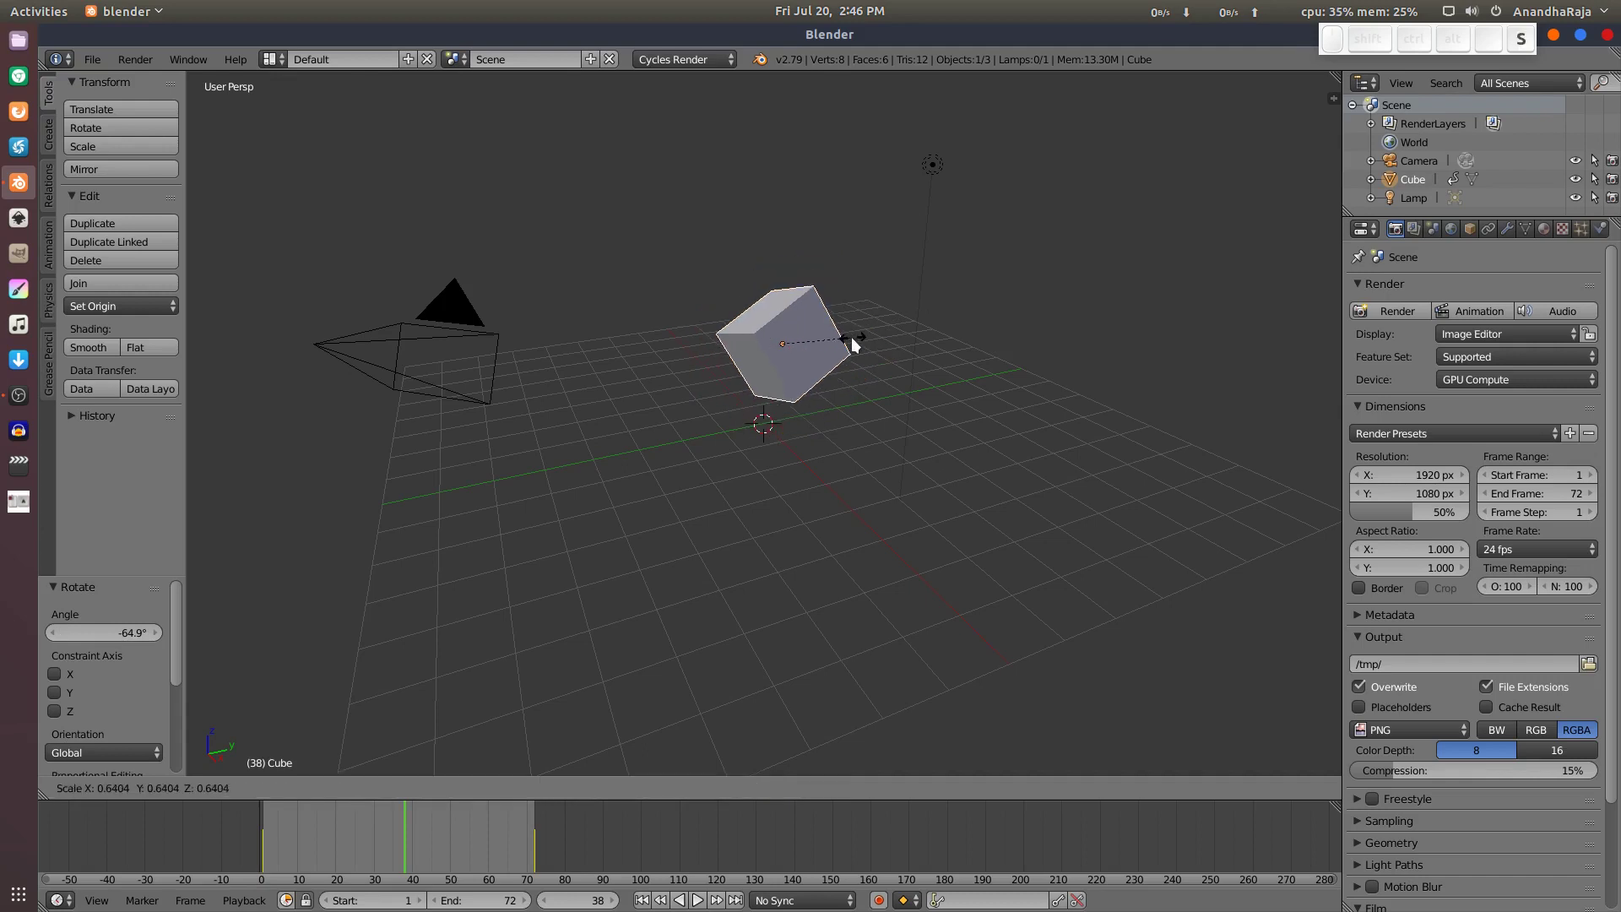
left_click(852, 336)
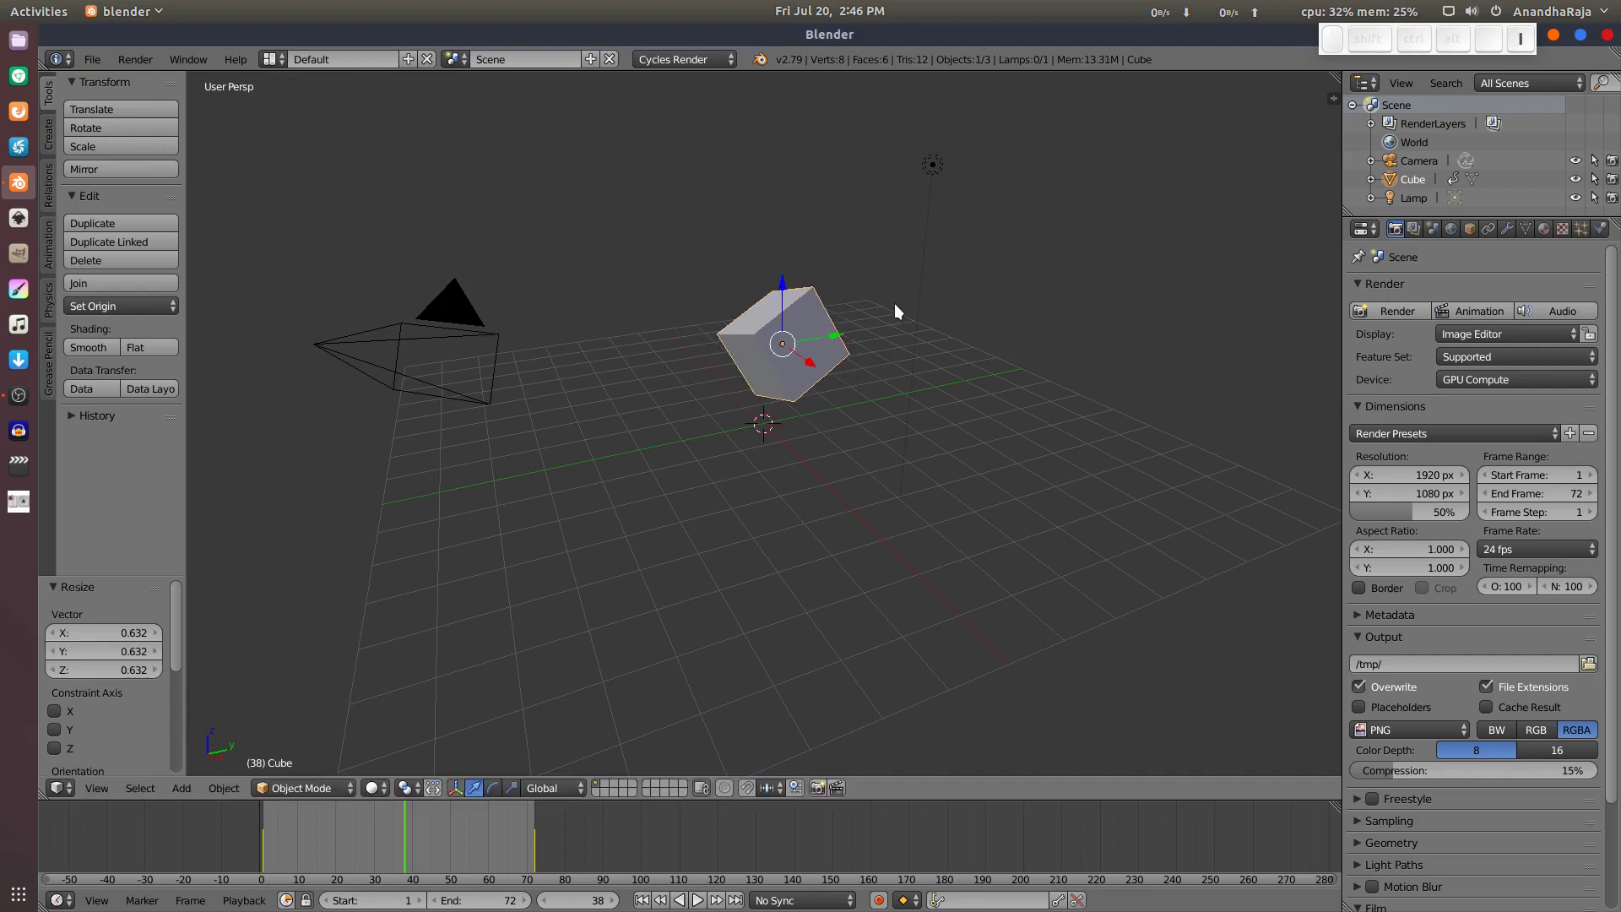
key("i")
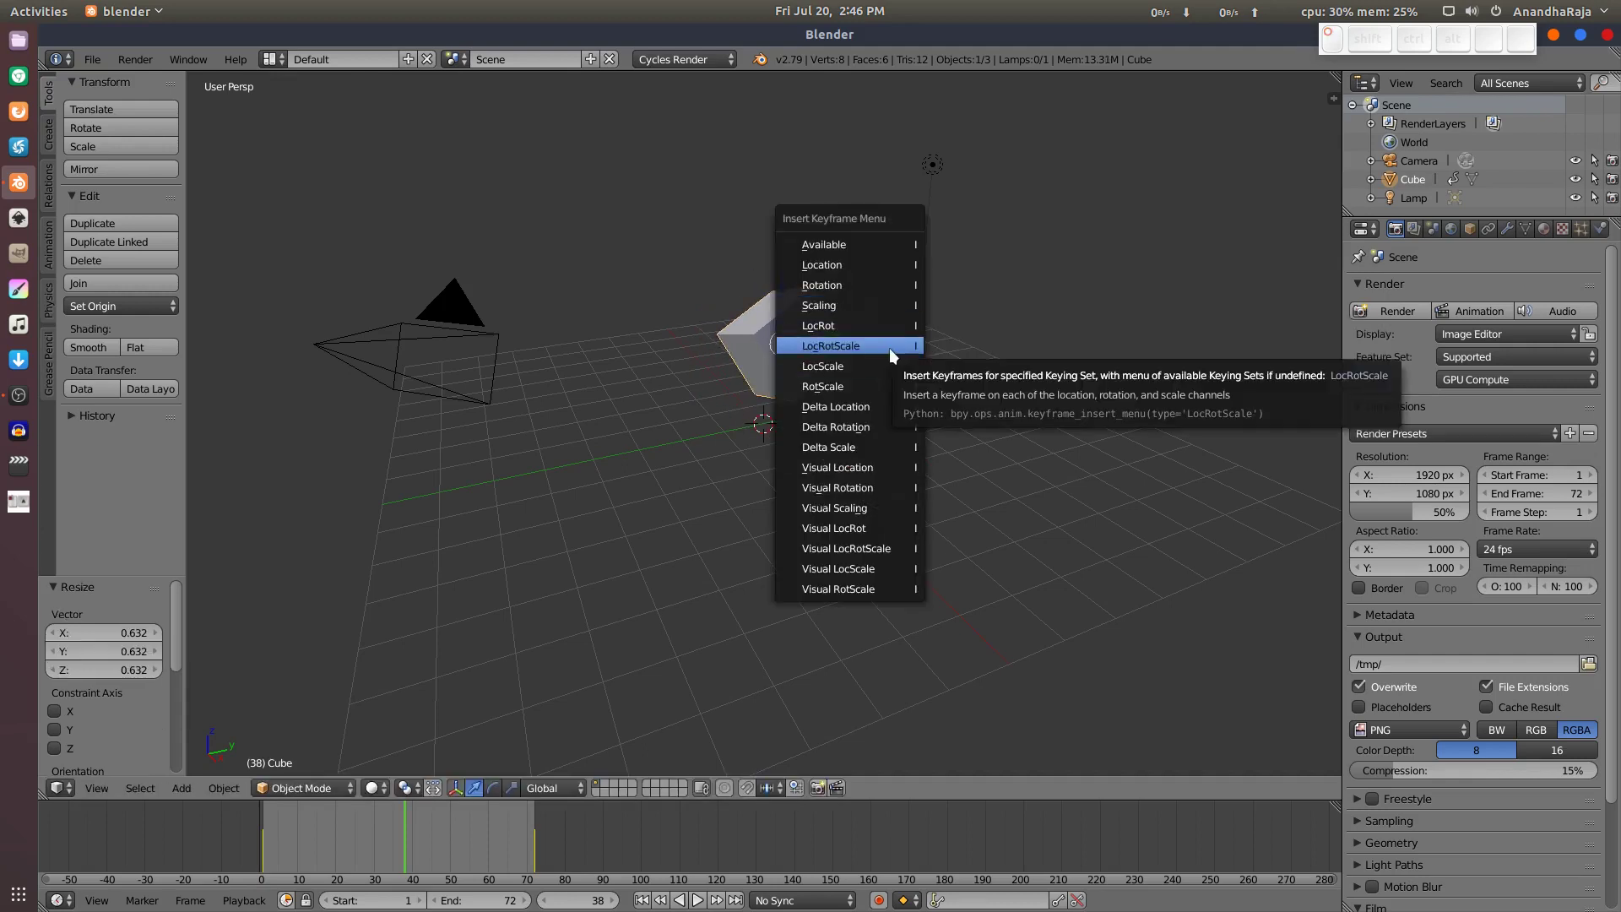
left_click(889, 348)
key("alt+a")
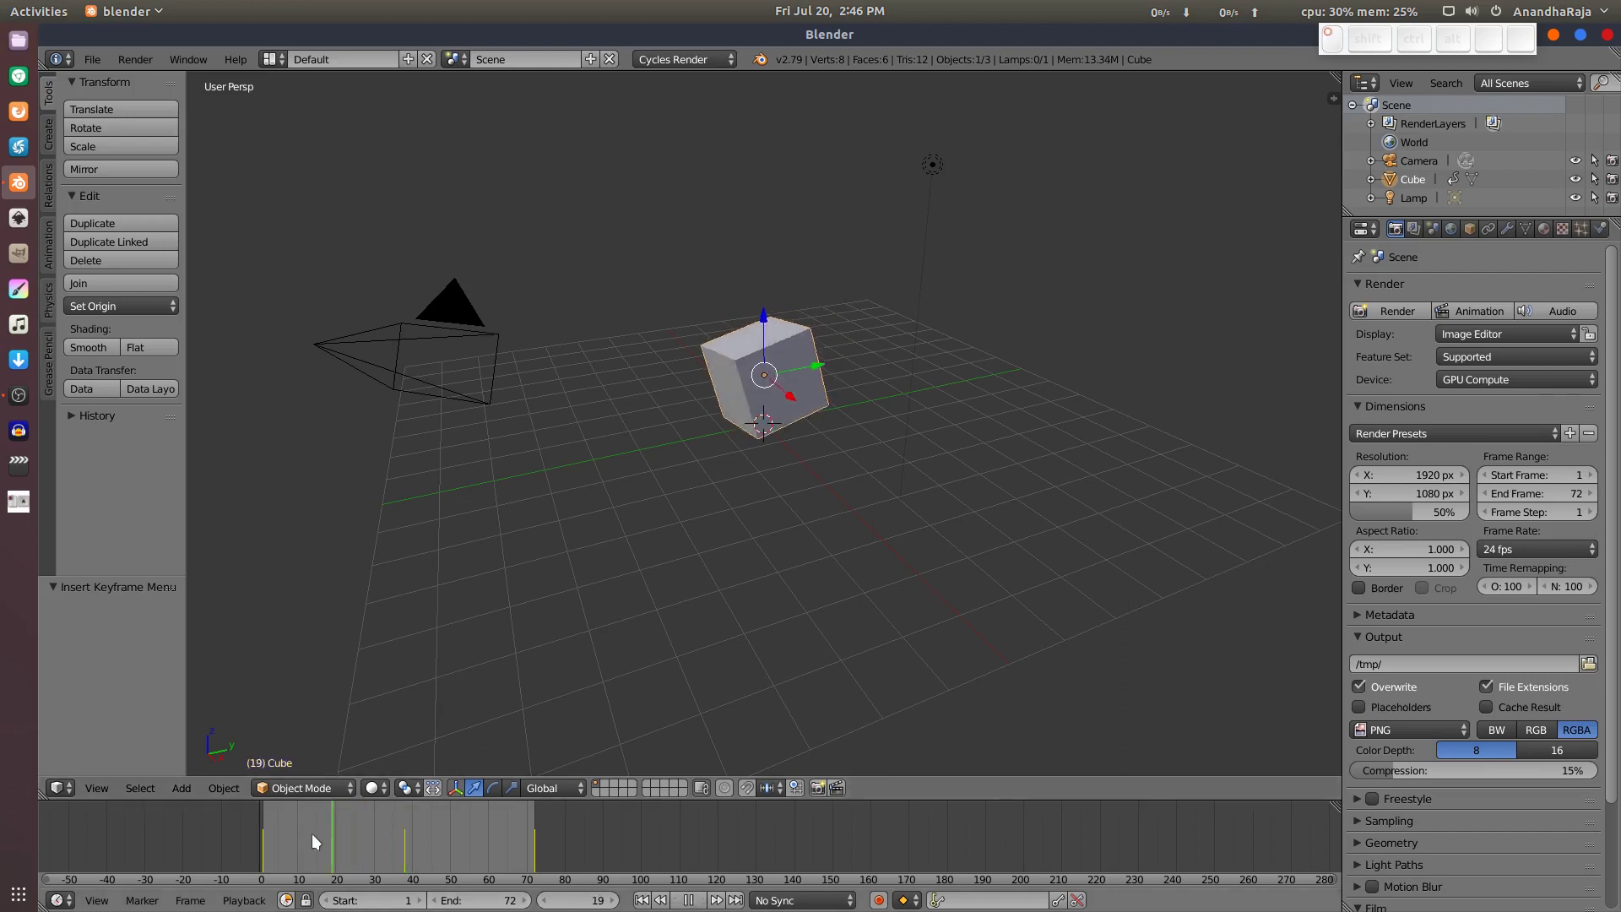
left_click_drag(433, 808, 263, 851)
key("alt+a")
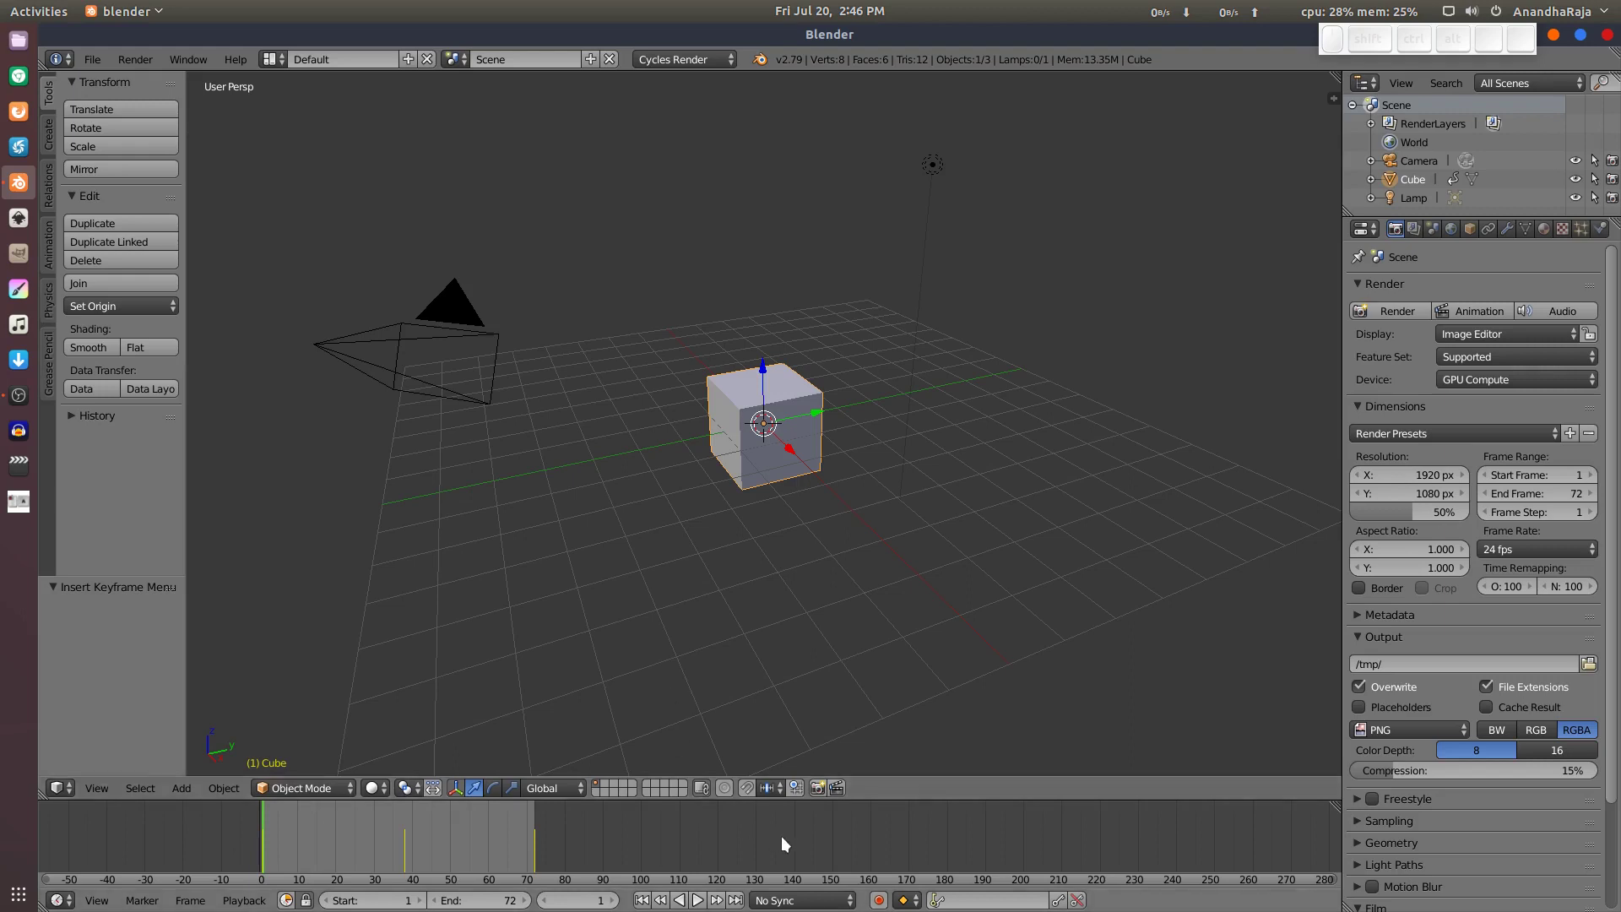
Step: Turn on automatic keyframe insertion for objects and leave the cube at its original position at frame 1
left_click(879, 900)
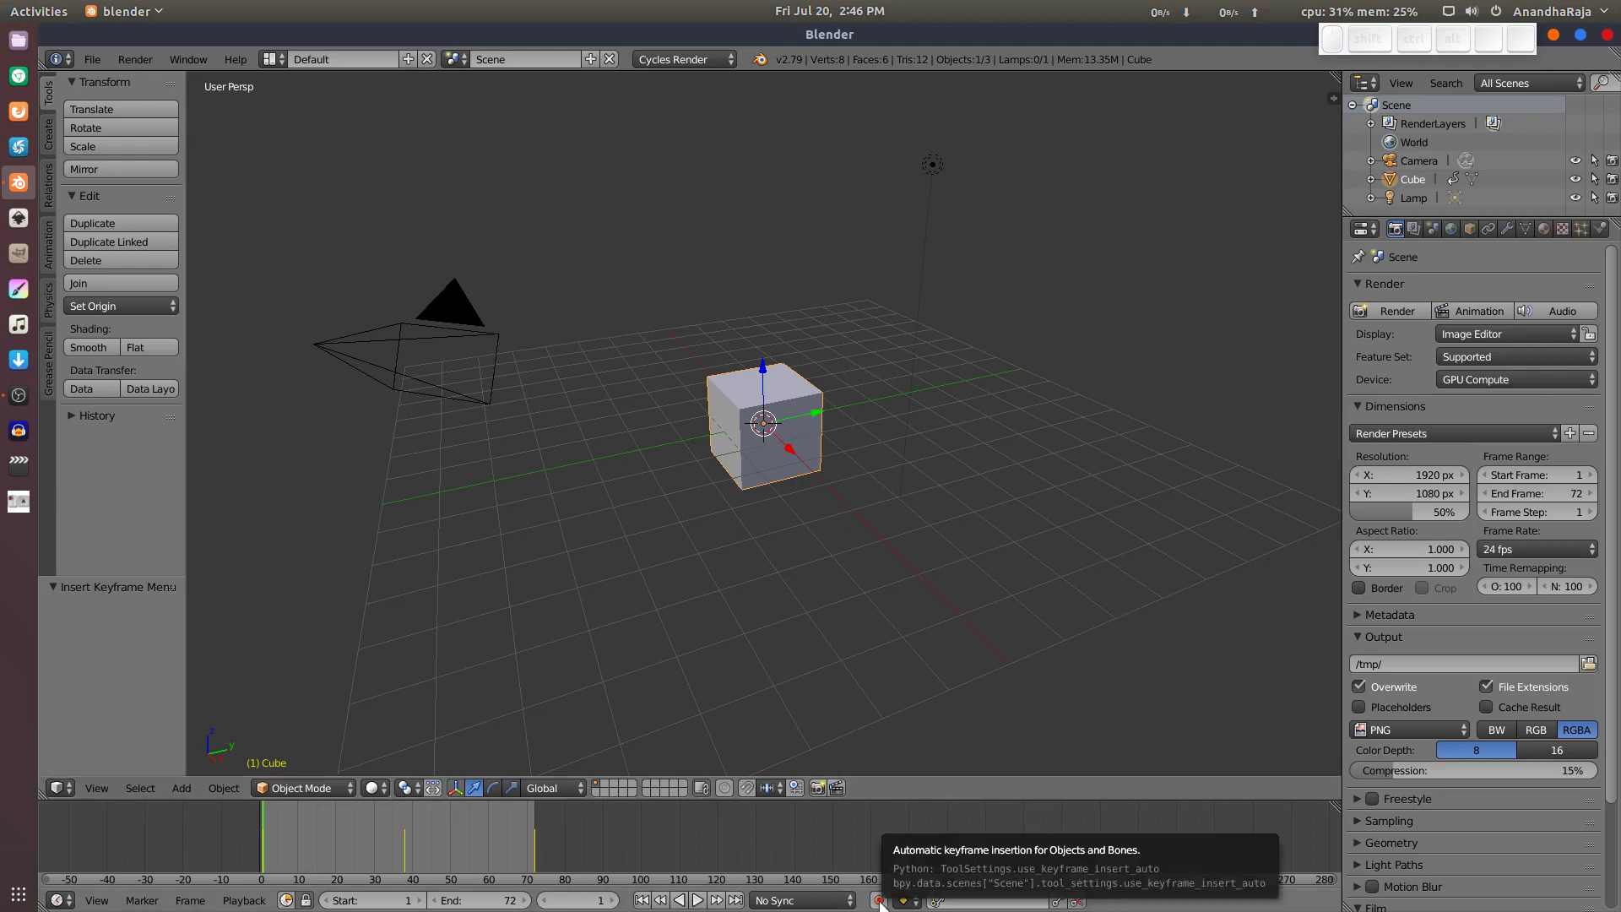
left_click(879, 900)
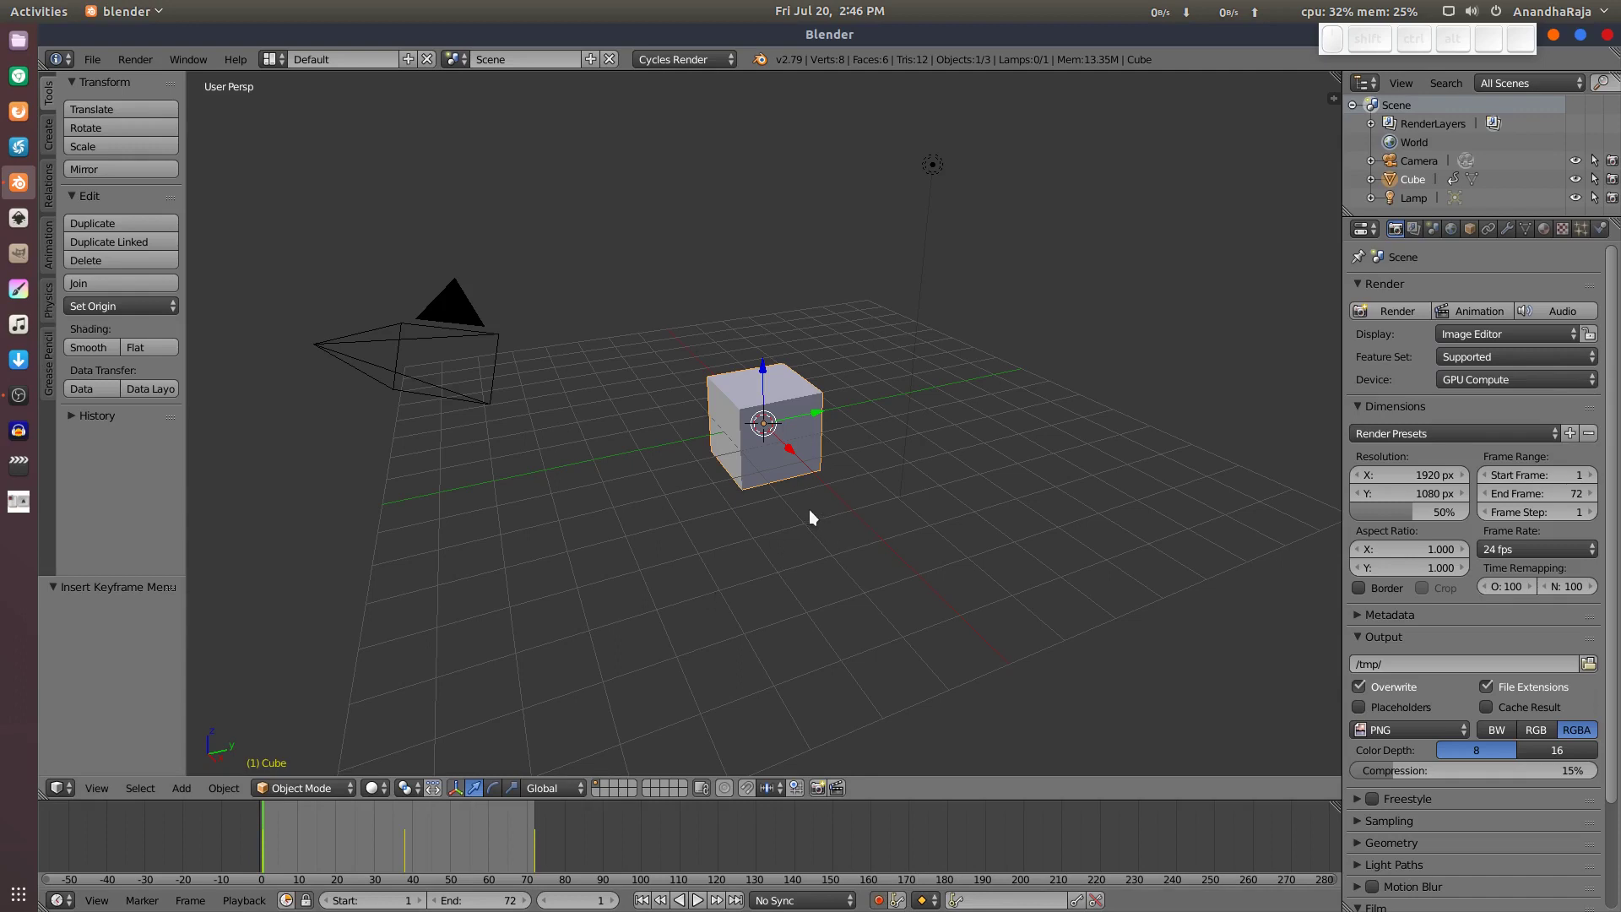
key("g")
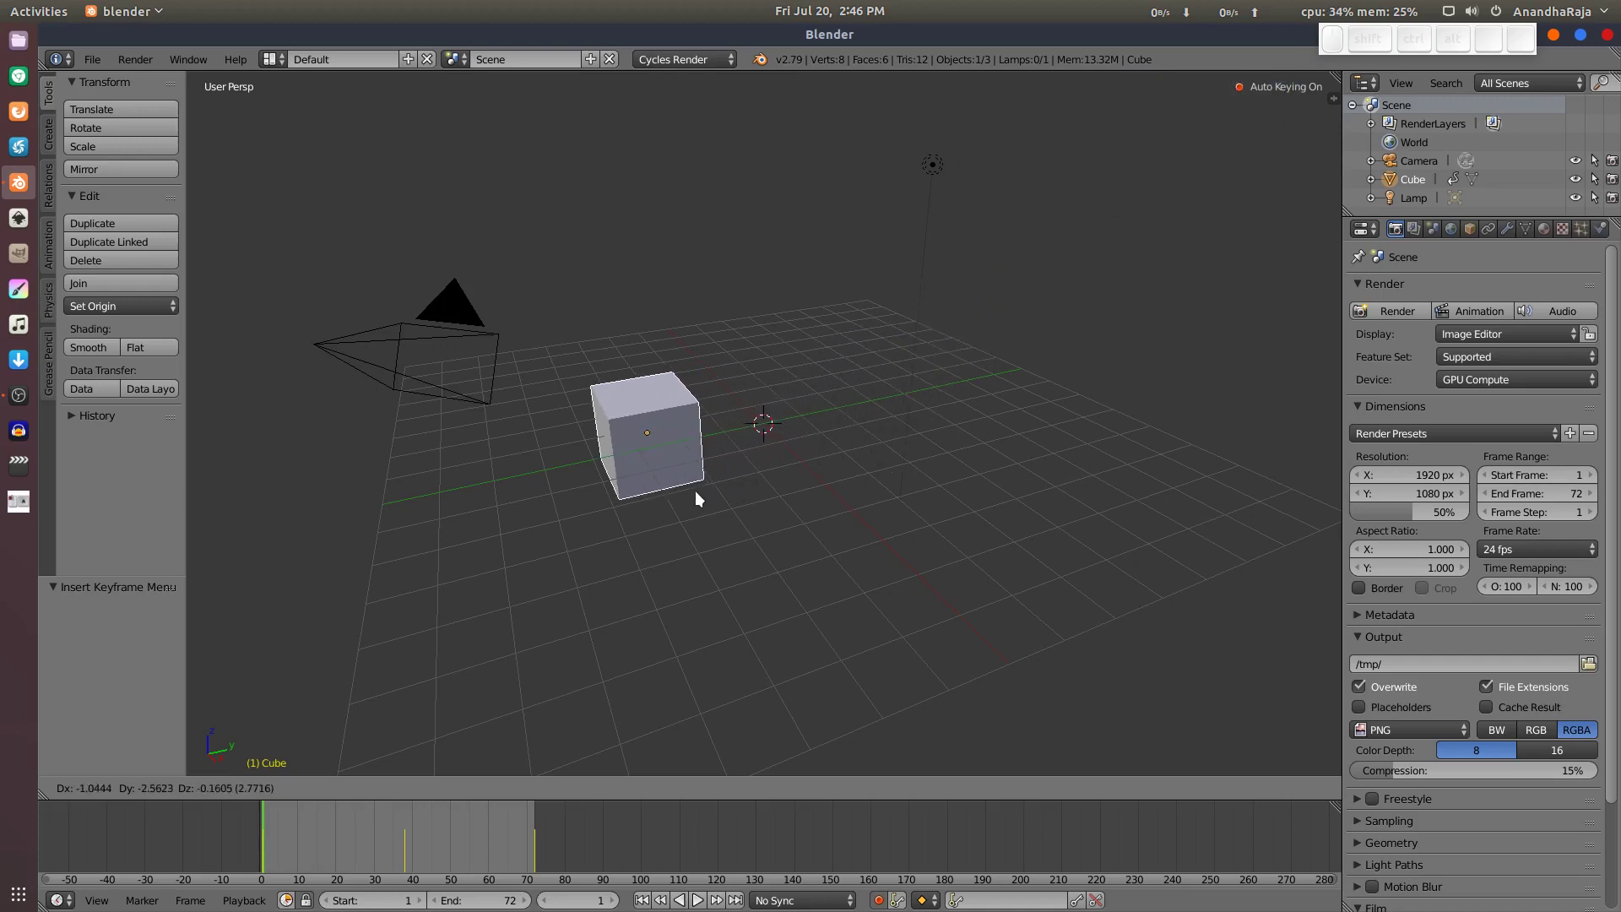
key("Escape")
Step: At frame 21, scale the cube up by about 1.77 so it is keyed automatically
key("alt+a")
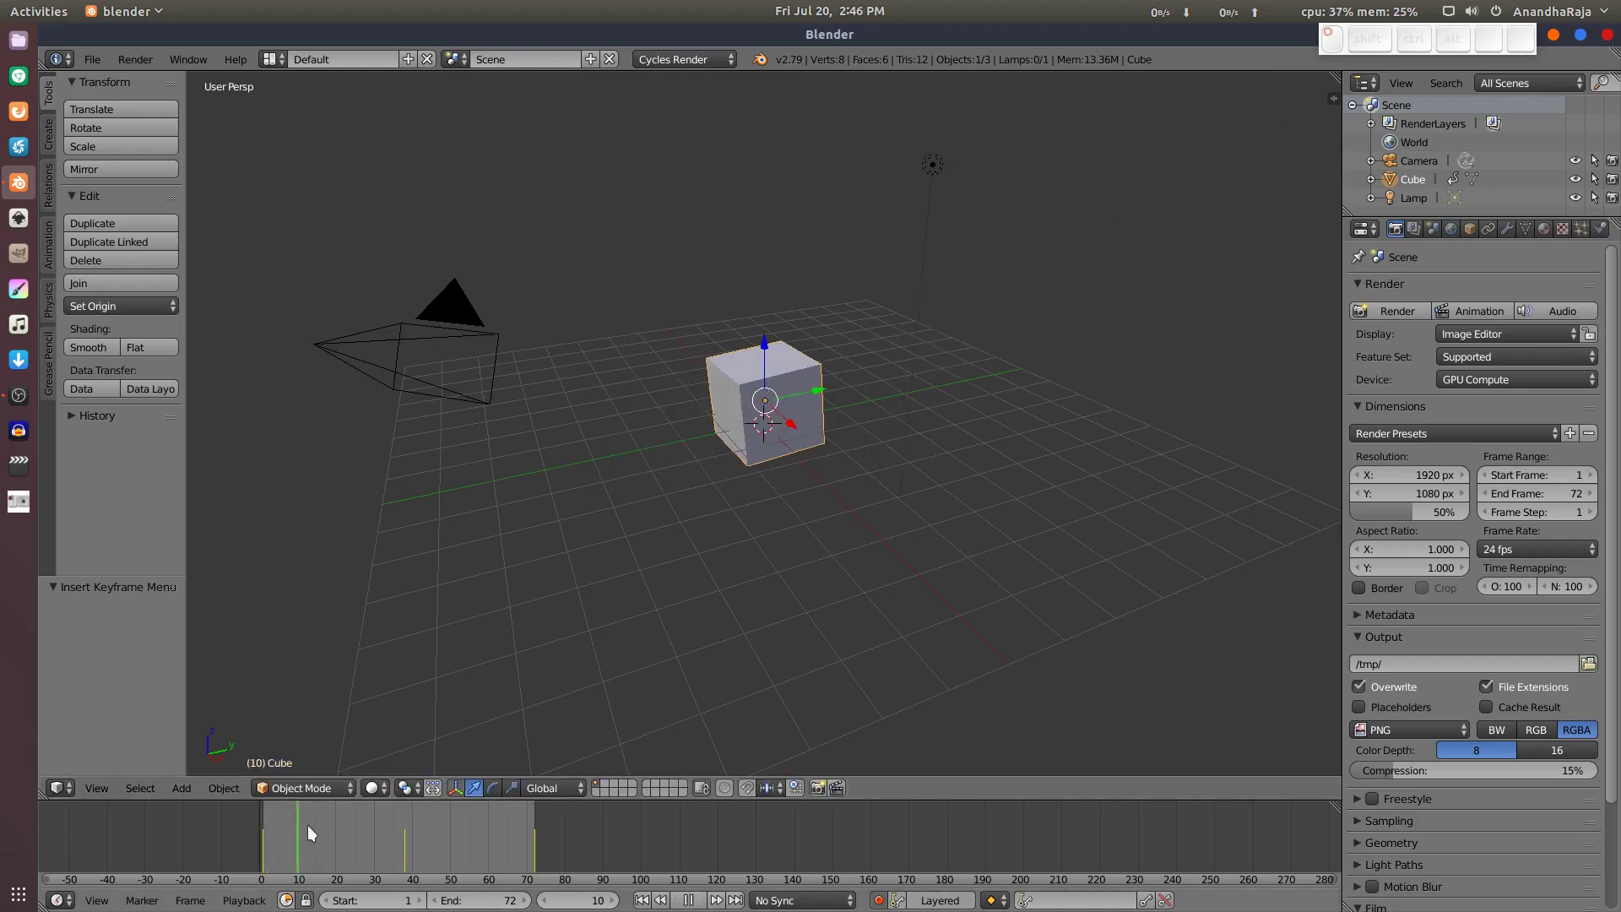
left_click_drag(348, 812, 340, 812)
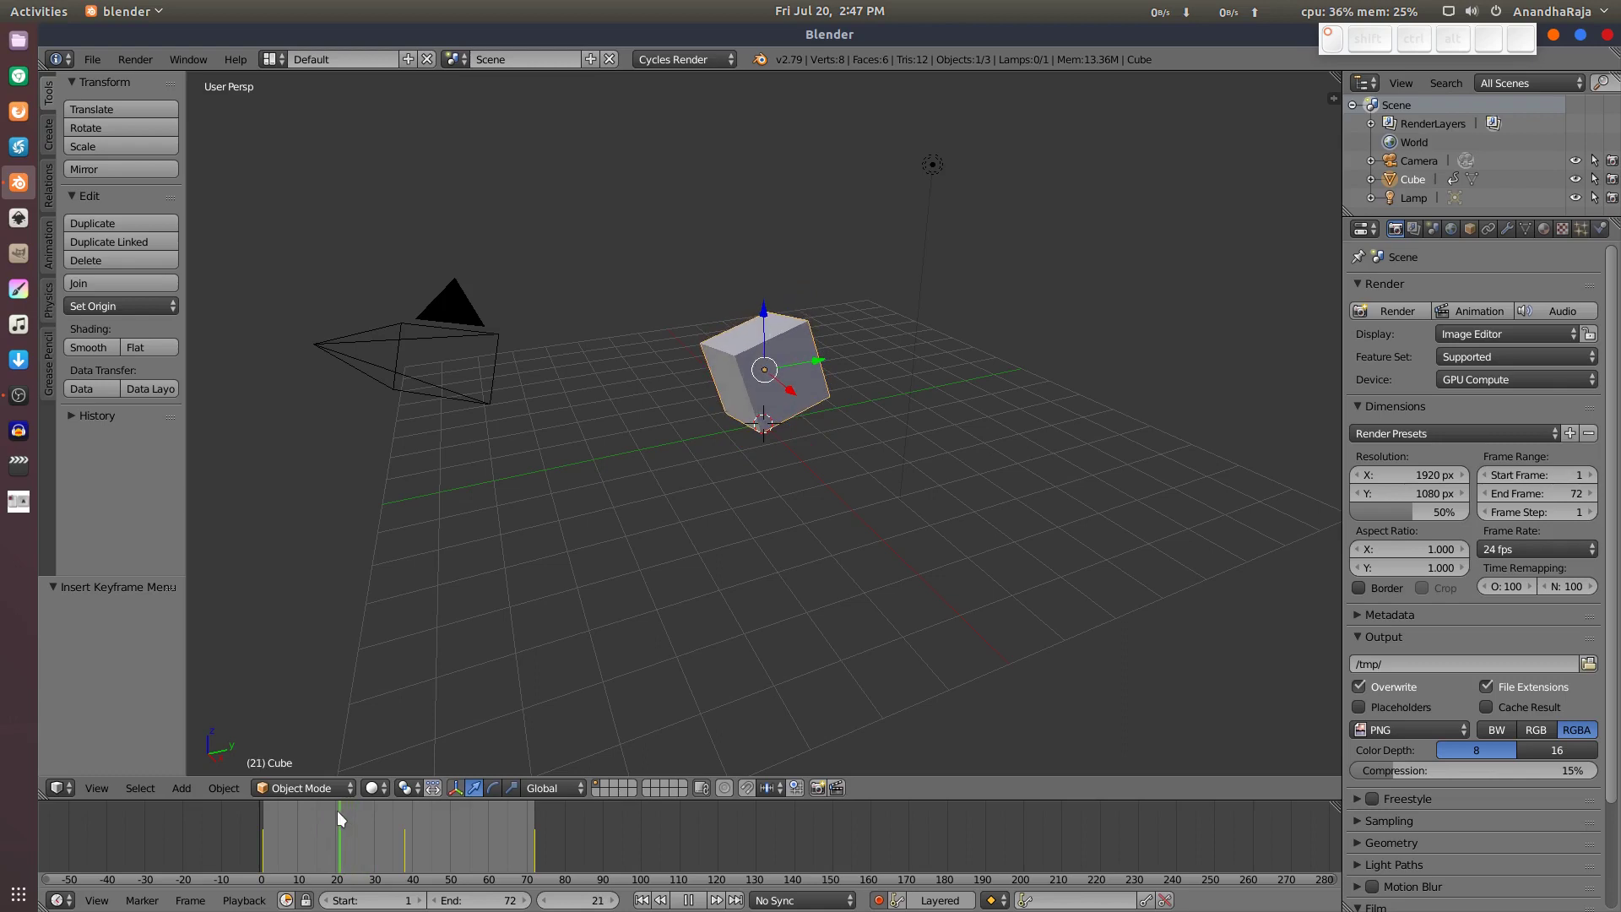
key("alt+a")
key("s")
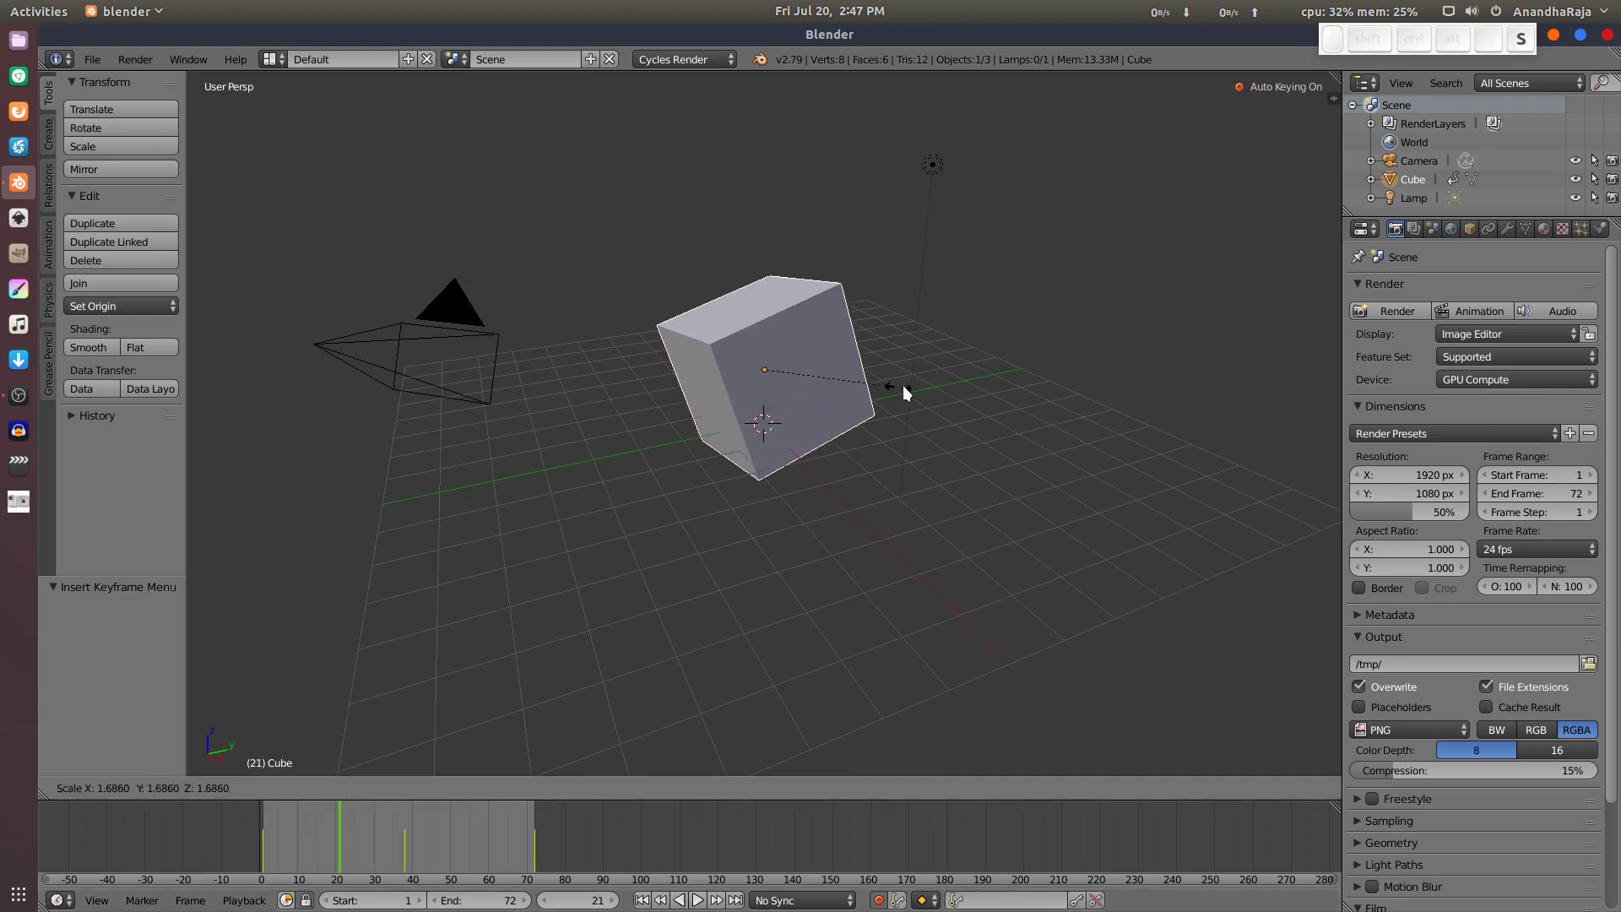
left_click(900, 389)
left_click(350, 818)
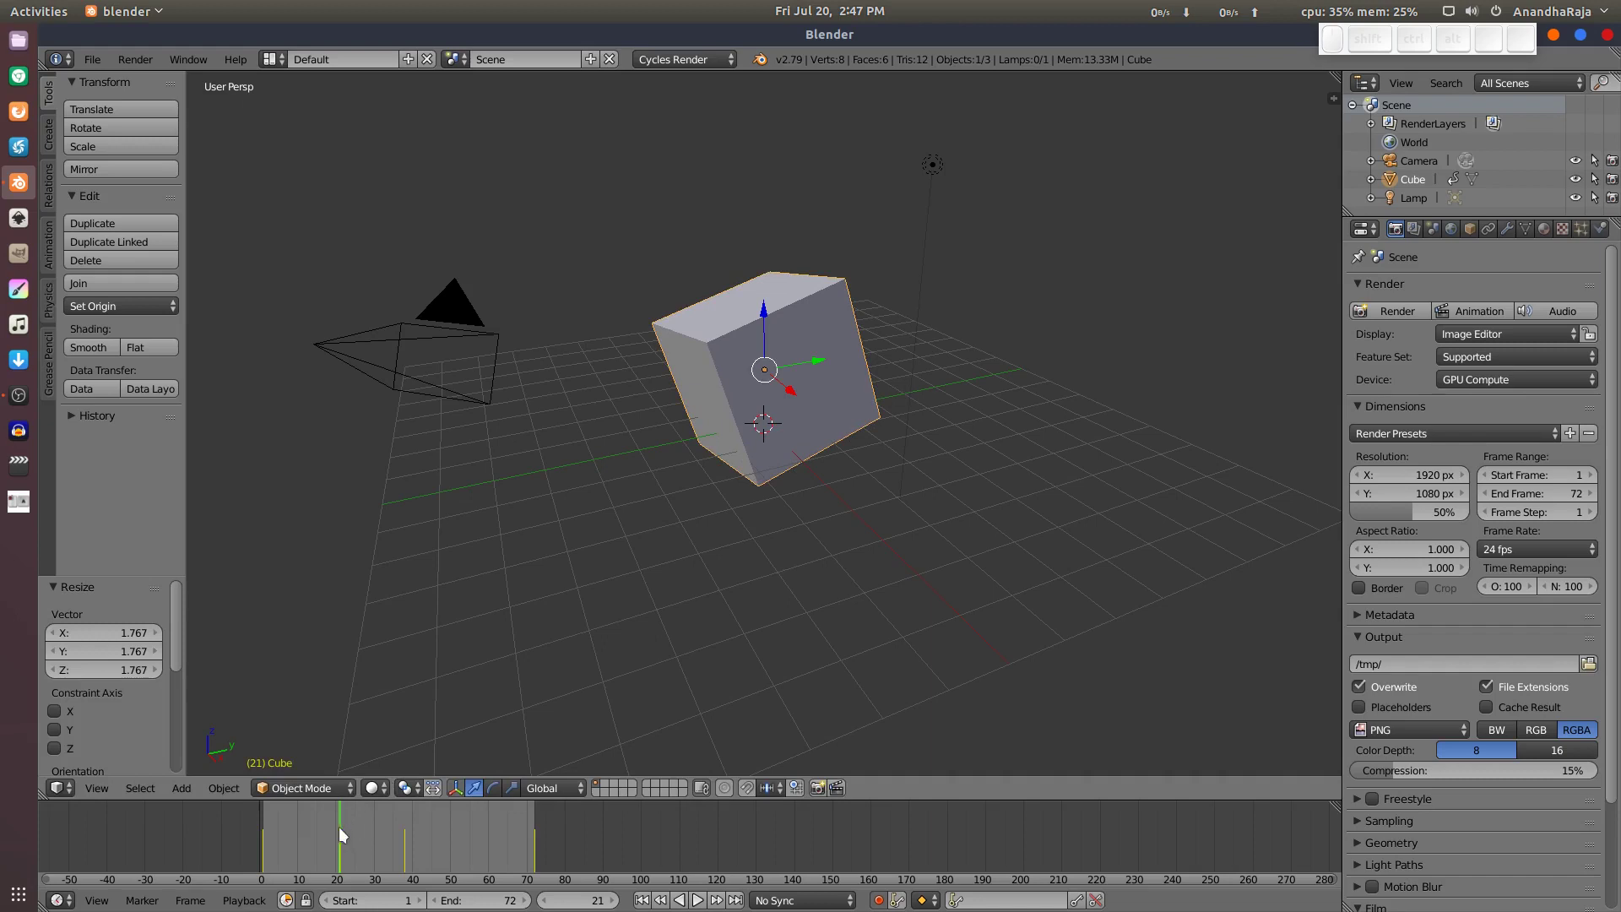
Step: Rotate the cube about 22° at frame 10 with automatic keying and scrub the timeline to frame 44
left_click_drag(351, 822, 428, 831)
key("r")
left_click(959, 478)
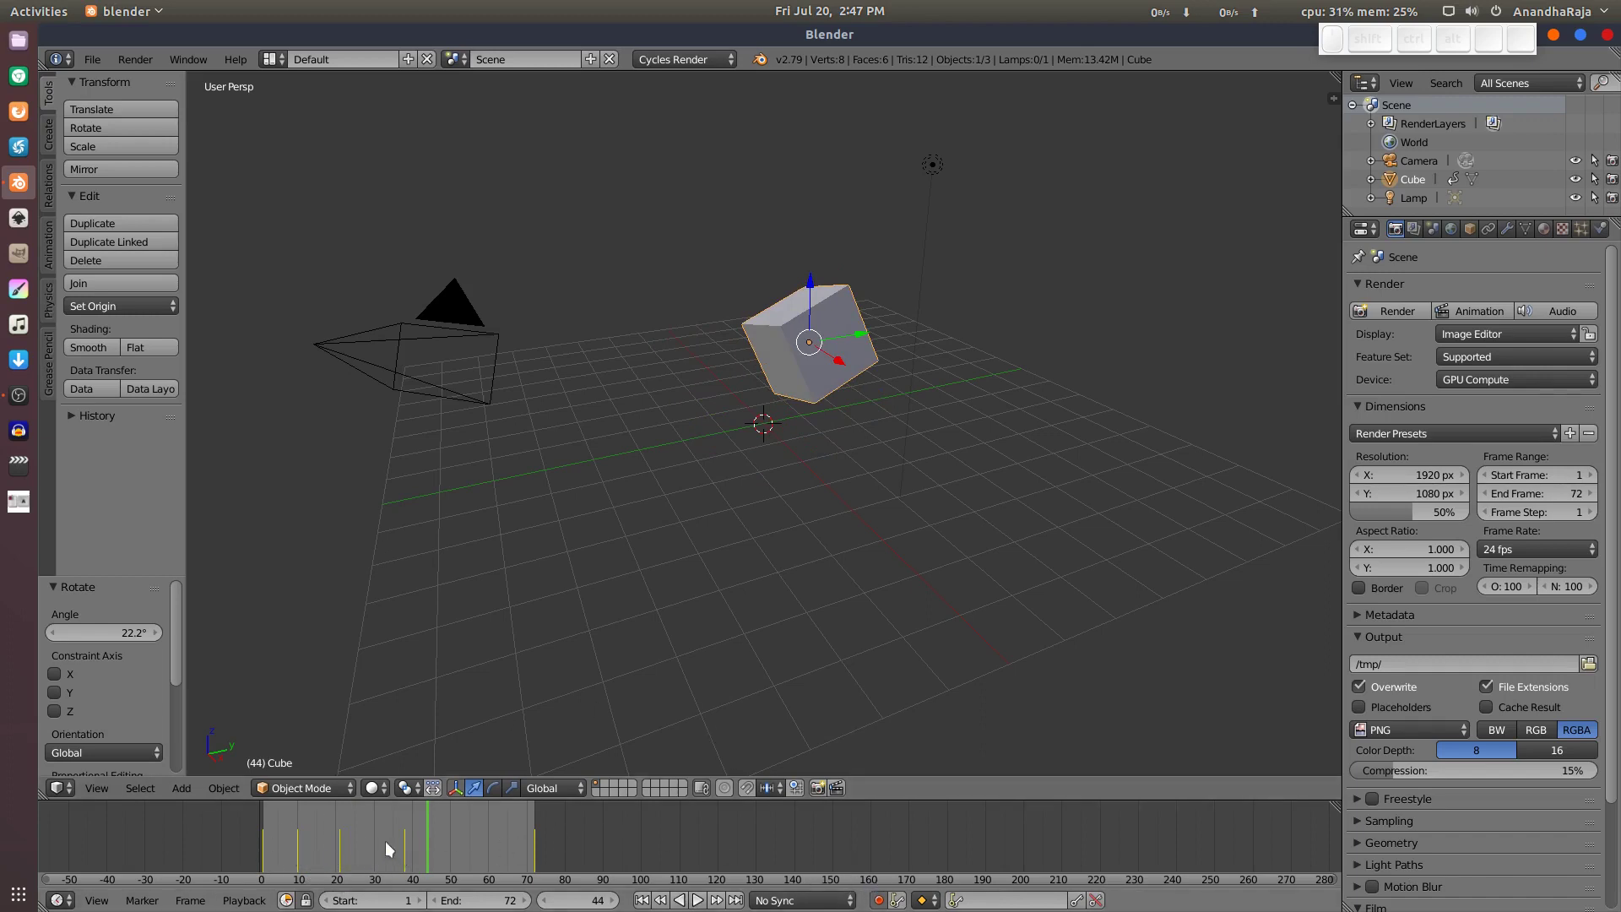
Step: Delete the animated cube and add a new default cube mesh with the timeline at frame 1
key("x")
left_click(833, 414)
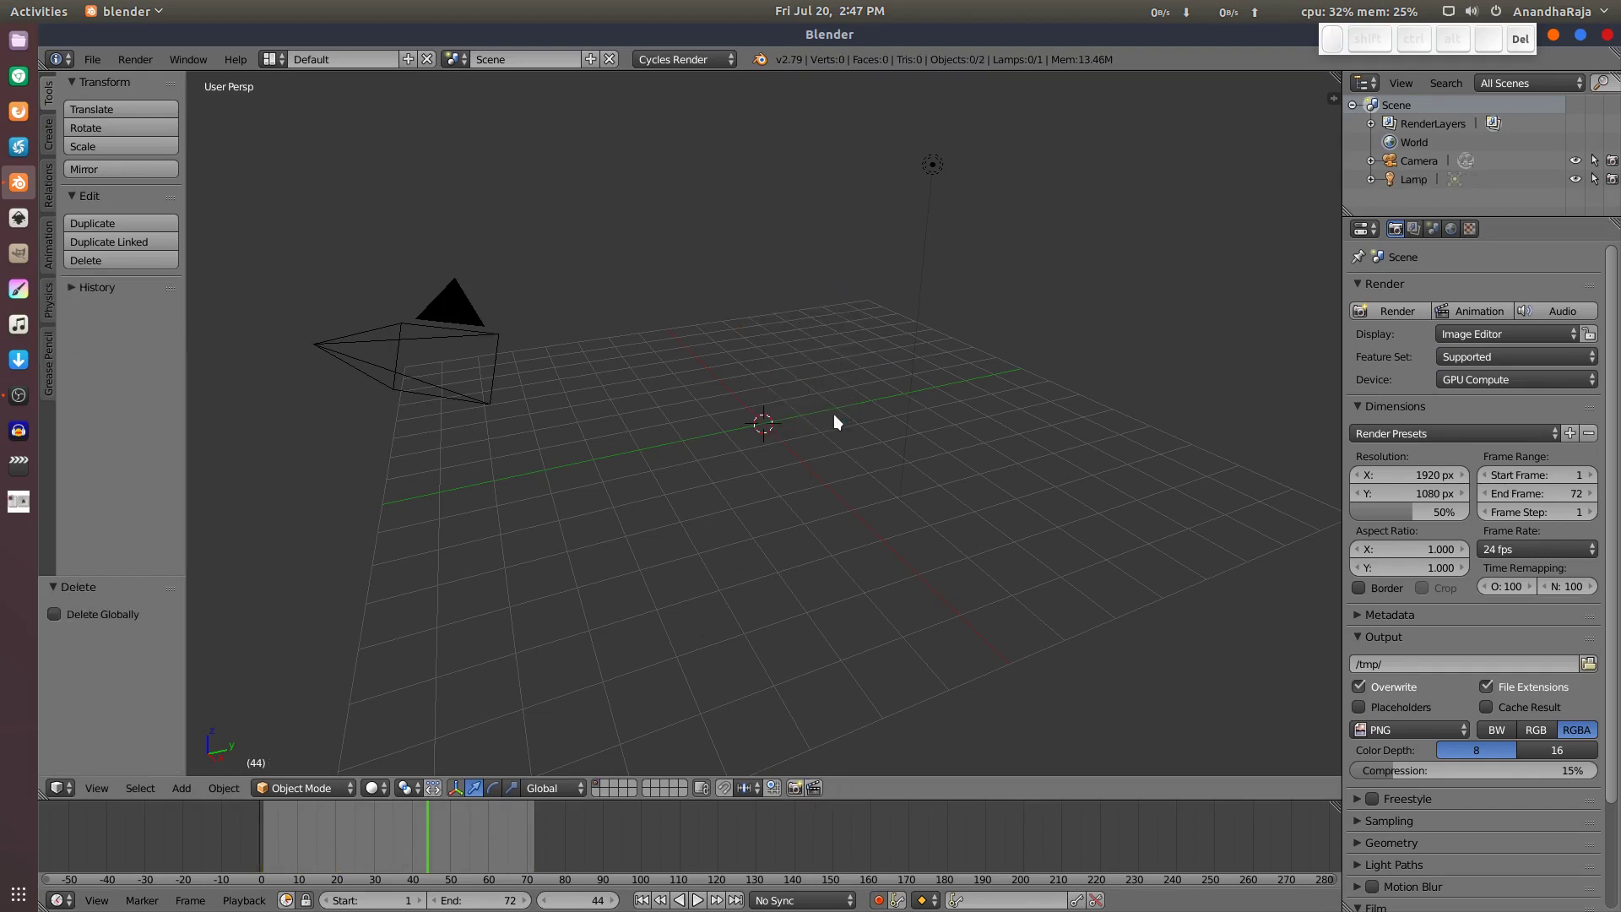
key("shift+Left")
key("shift+a")
mouse_move(781, 412)
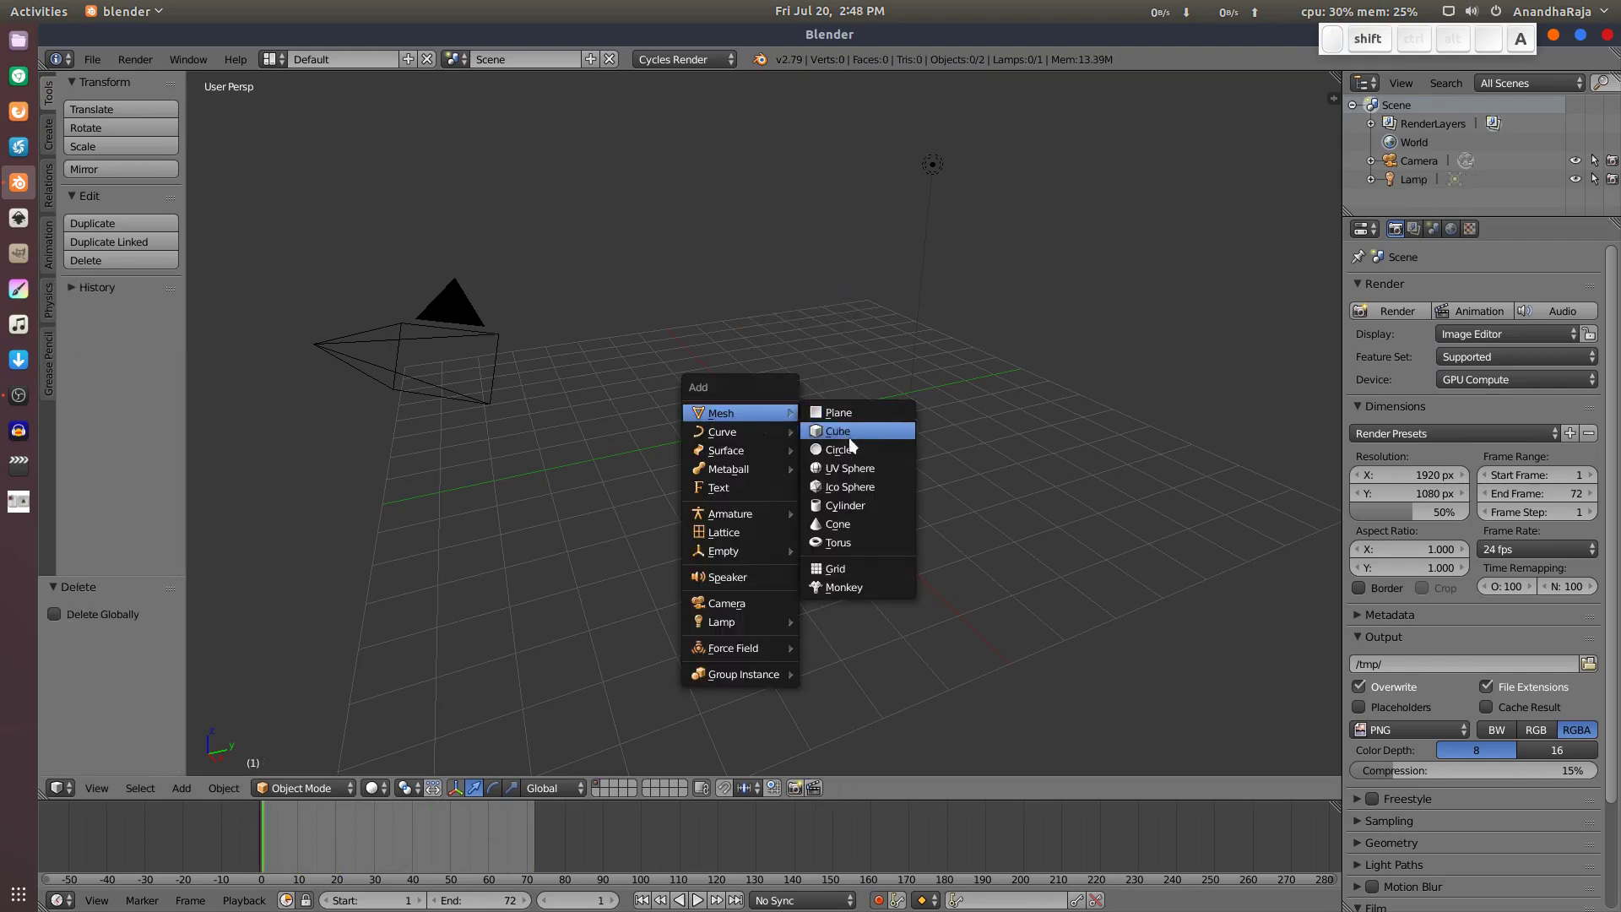
left_click(856, 432)
mouse_move(260, 850)
left_mouse_down()
mouse_move(348, 852)
mouse_move(289, 851)
left_mouse_up()
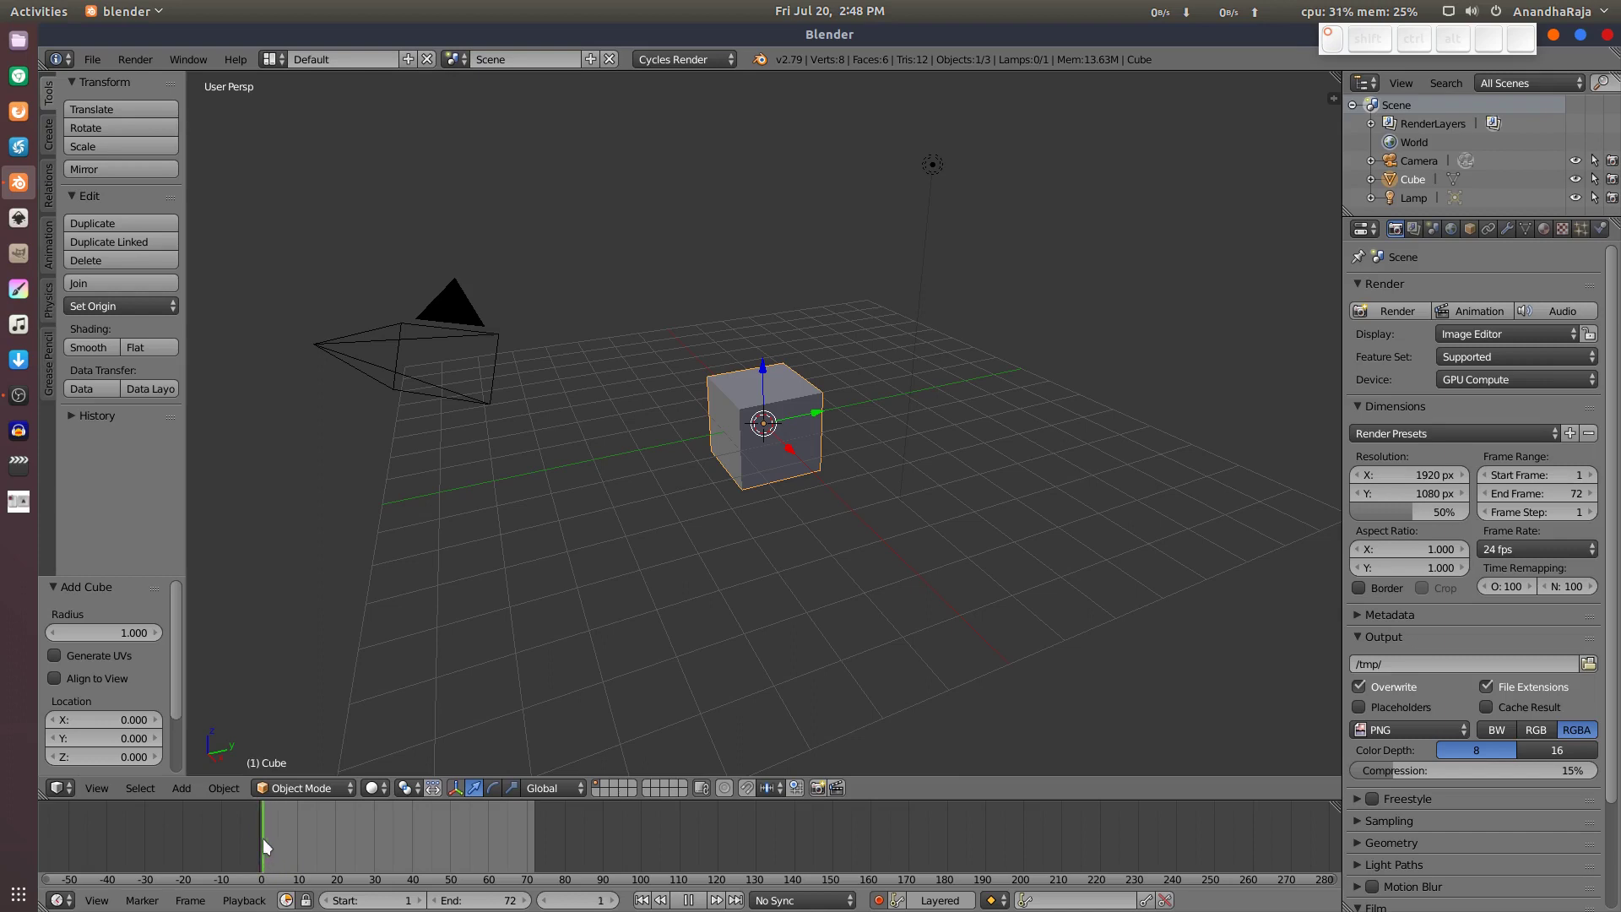
key("Escape")
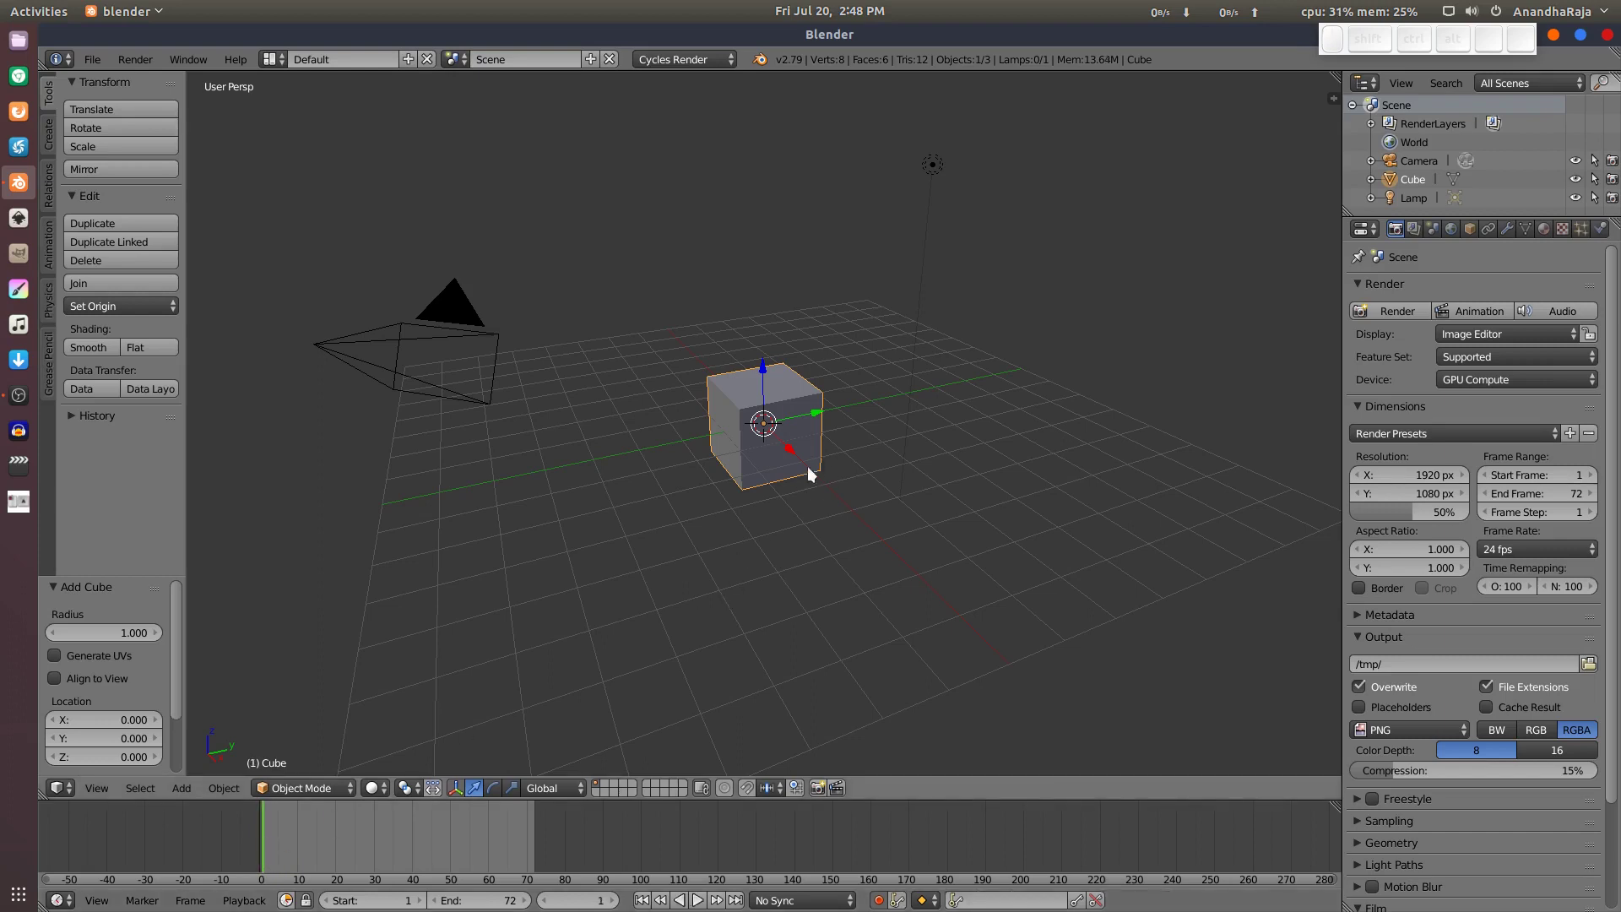
Step: Try a LocRotScale keyframe on the new cube at frame 1, scrub to frame 21, and undo the keyframe
key("i")
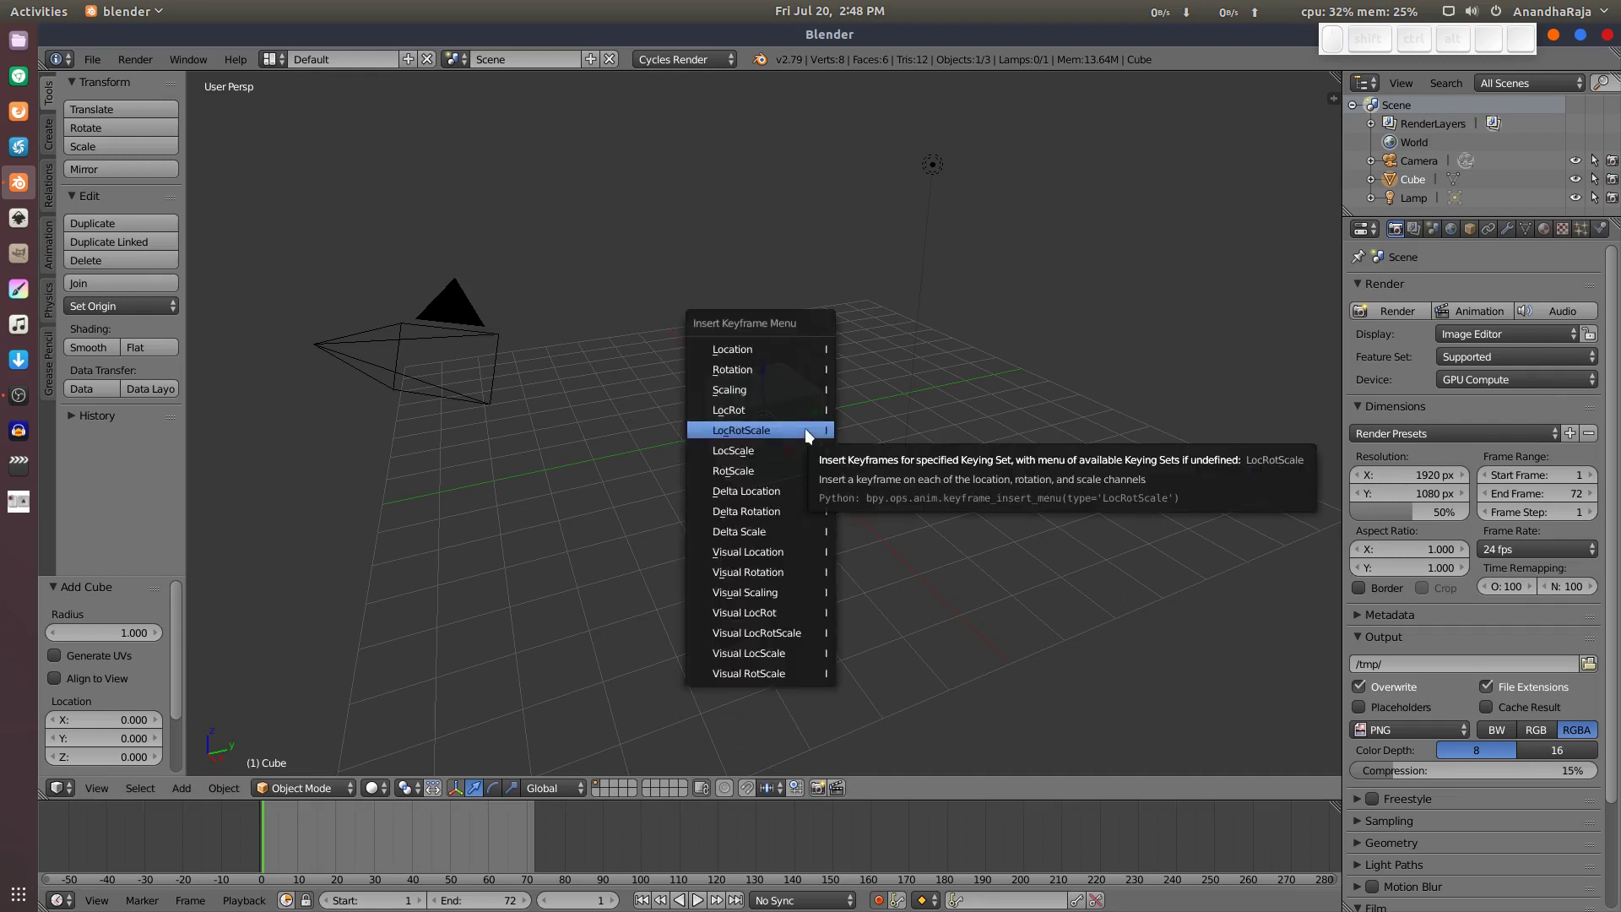
left_click(804, 428)
left_click_drag(261, 829, 337, 833)
key("Right")
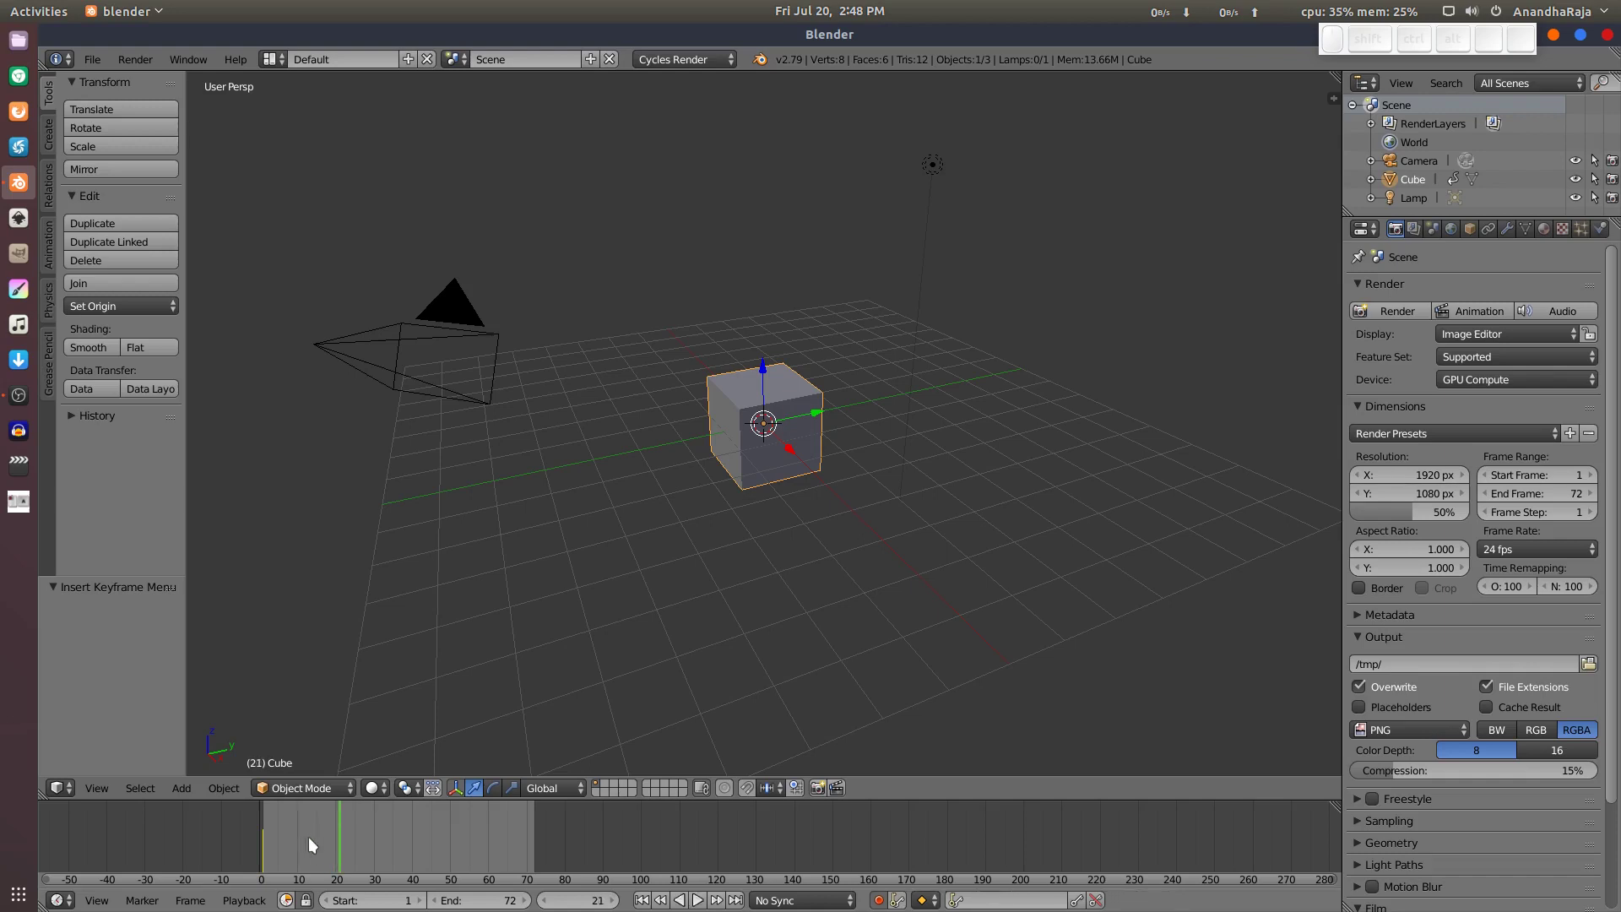
key("ctrl+z")
key("alt+a")
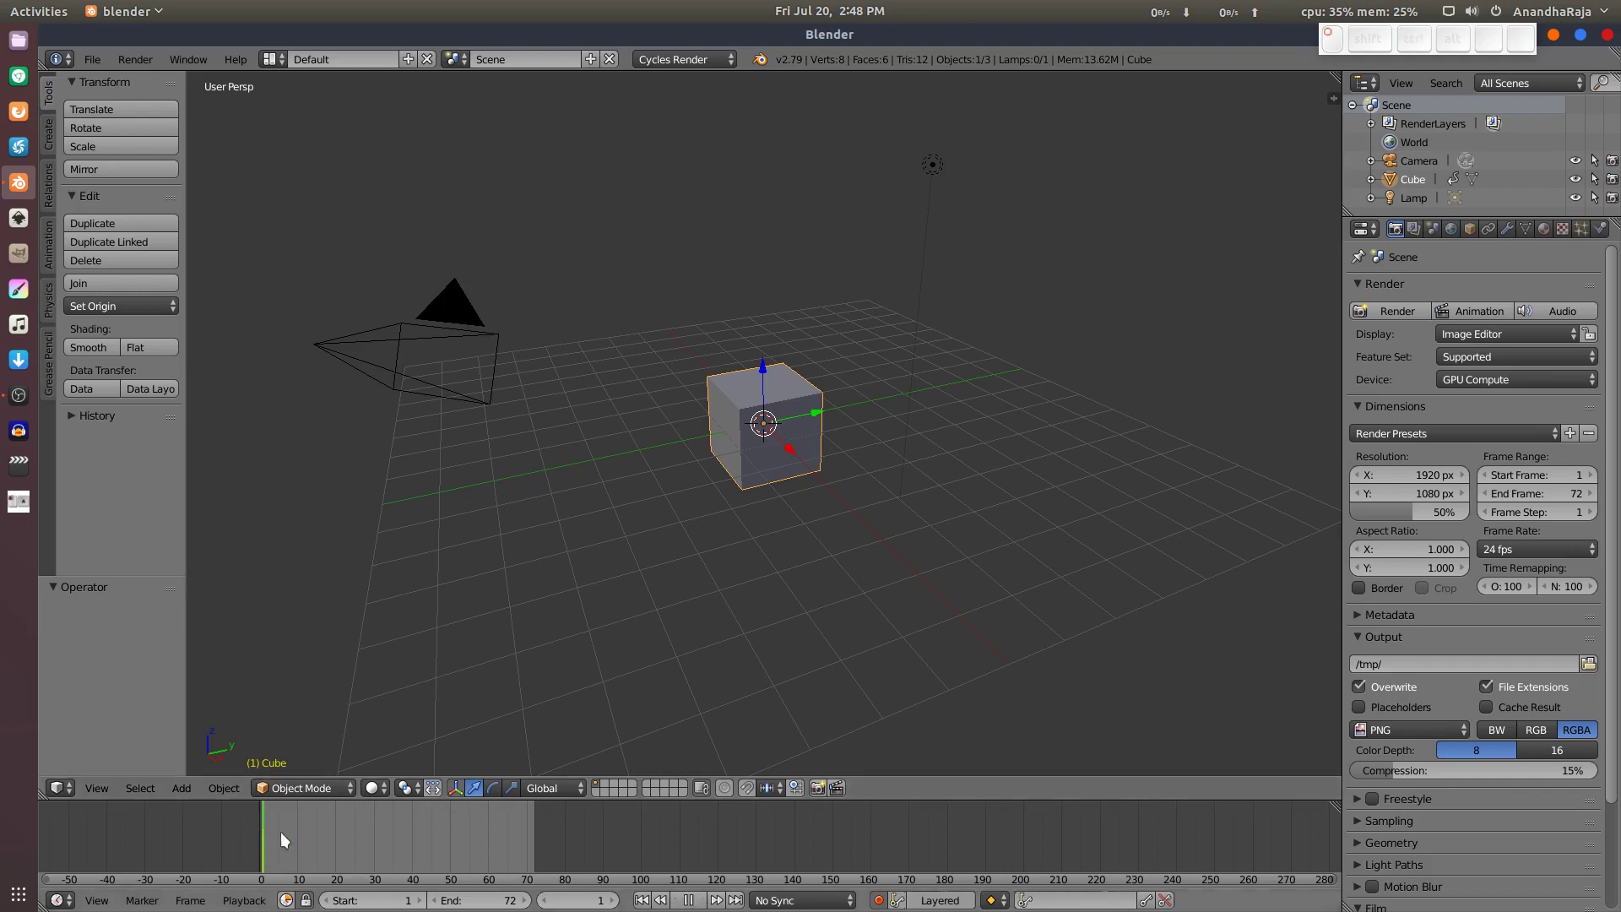
key("Escape")
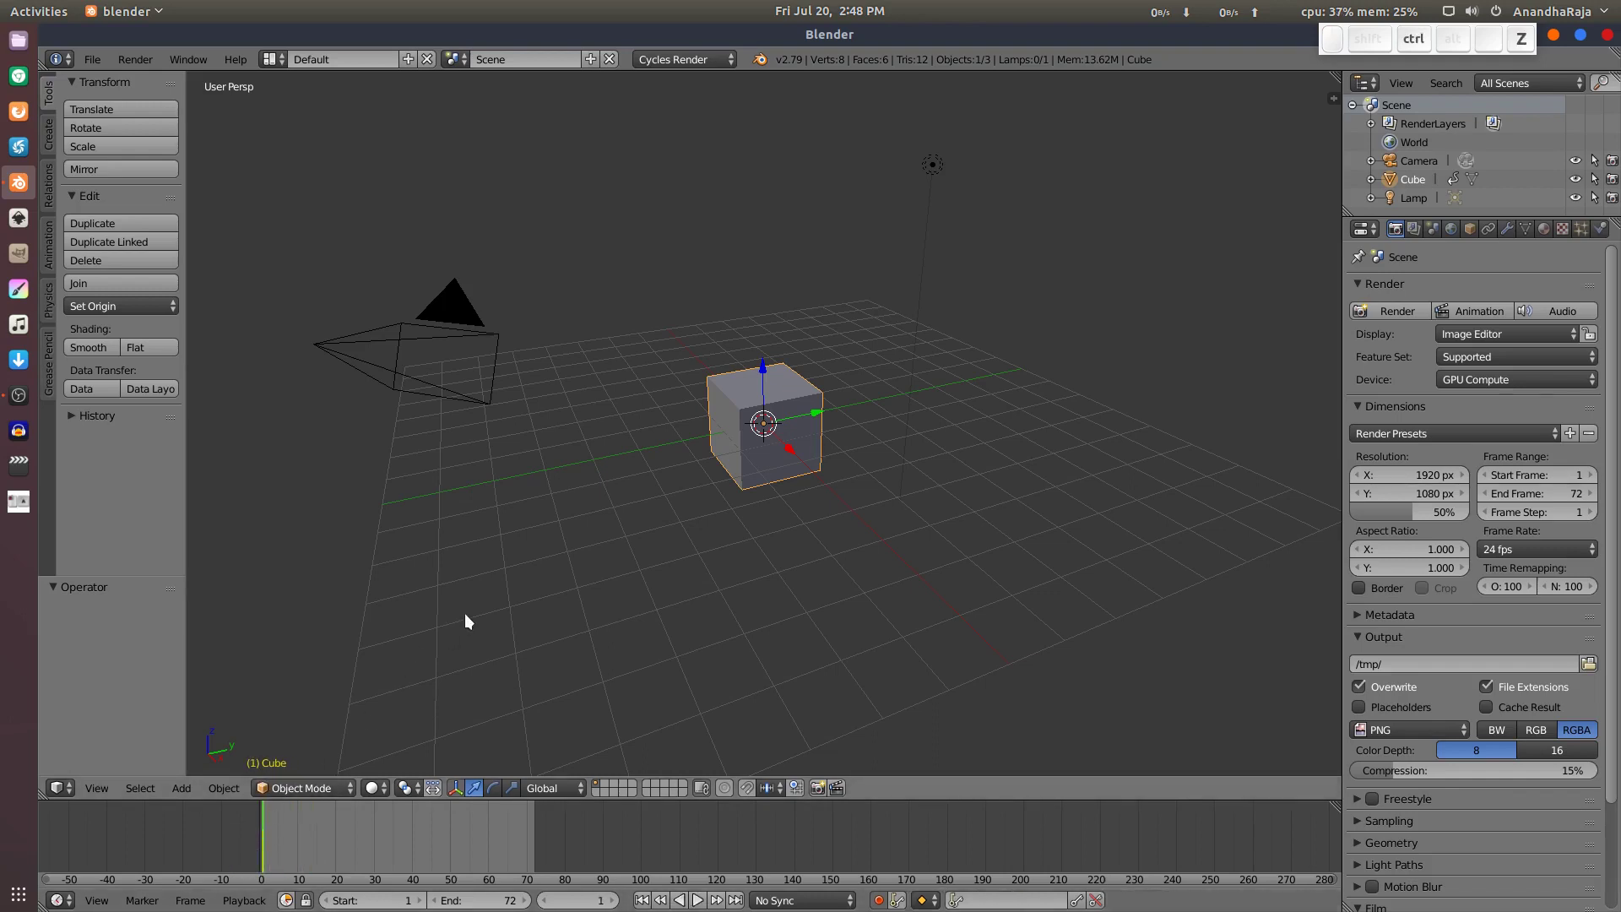
key("ctrl+z")
Step: At frame 72, move the cube by about X 0.81, Y 5.85, Z 3.26 and rotate it about 60.5° with automatic keying
key("alt+a")
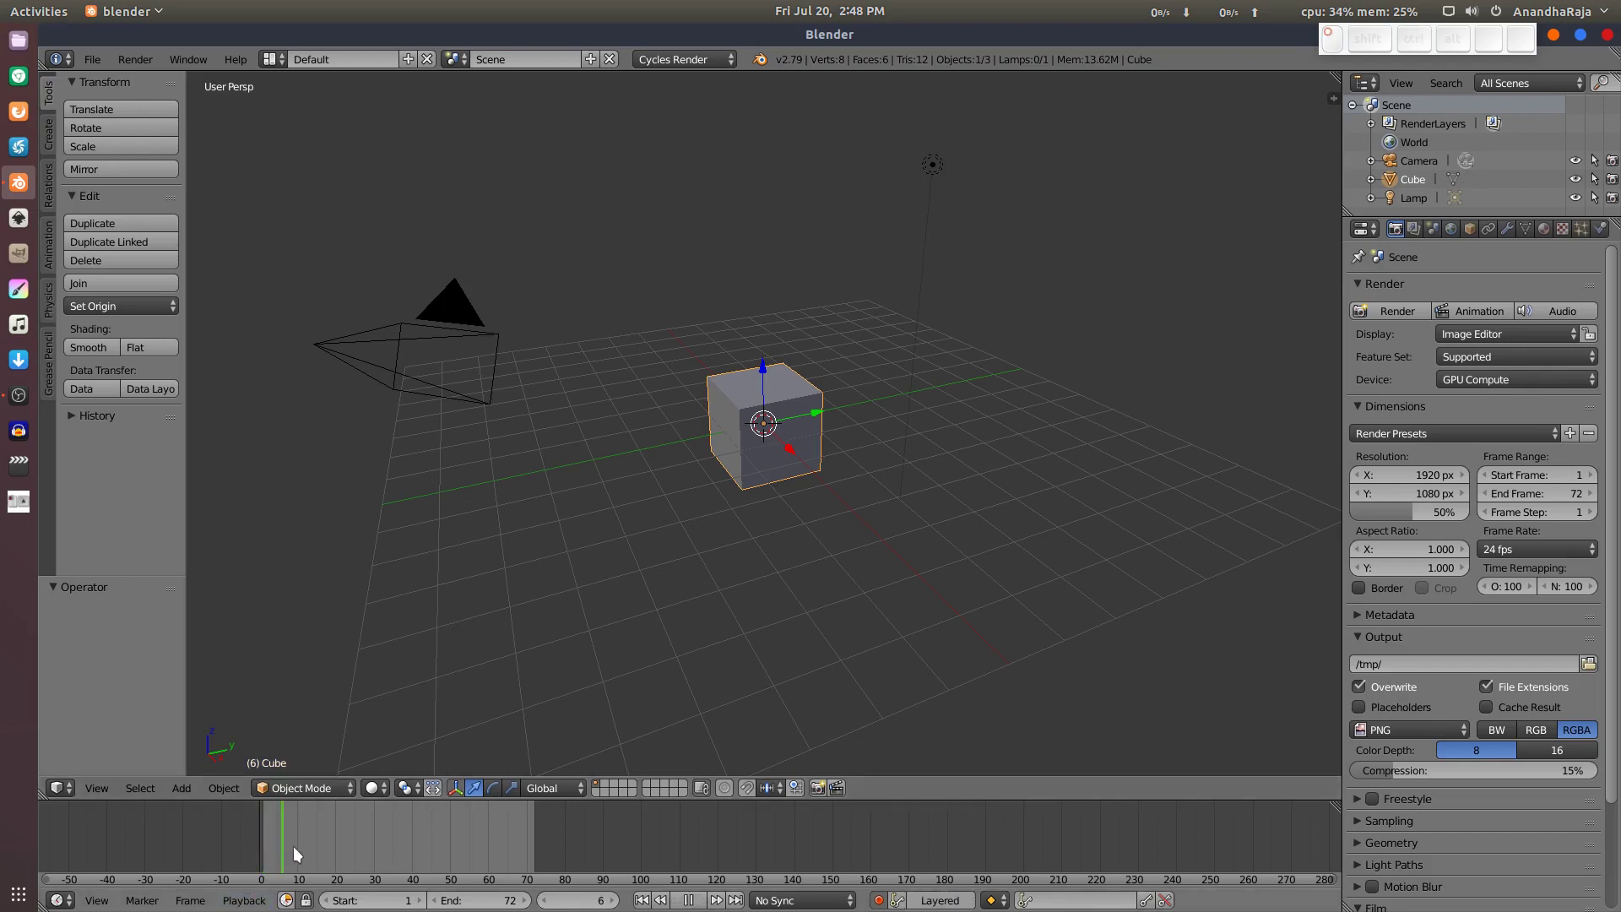
key("Escape")
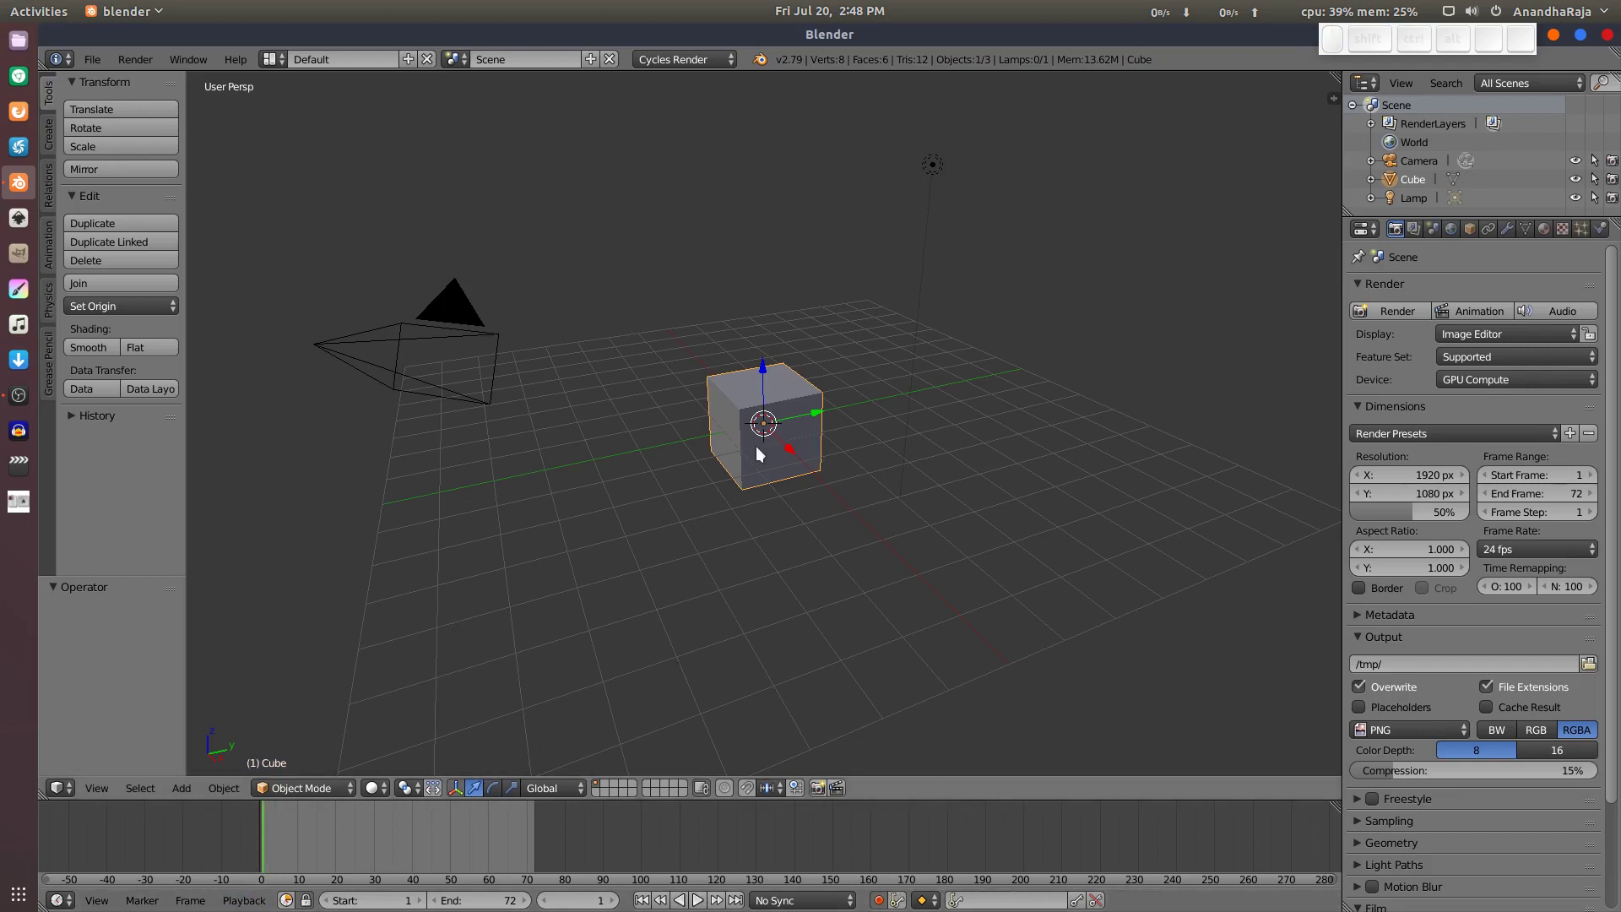
key("alt+a")
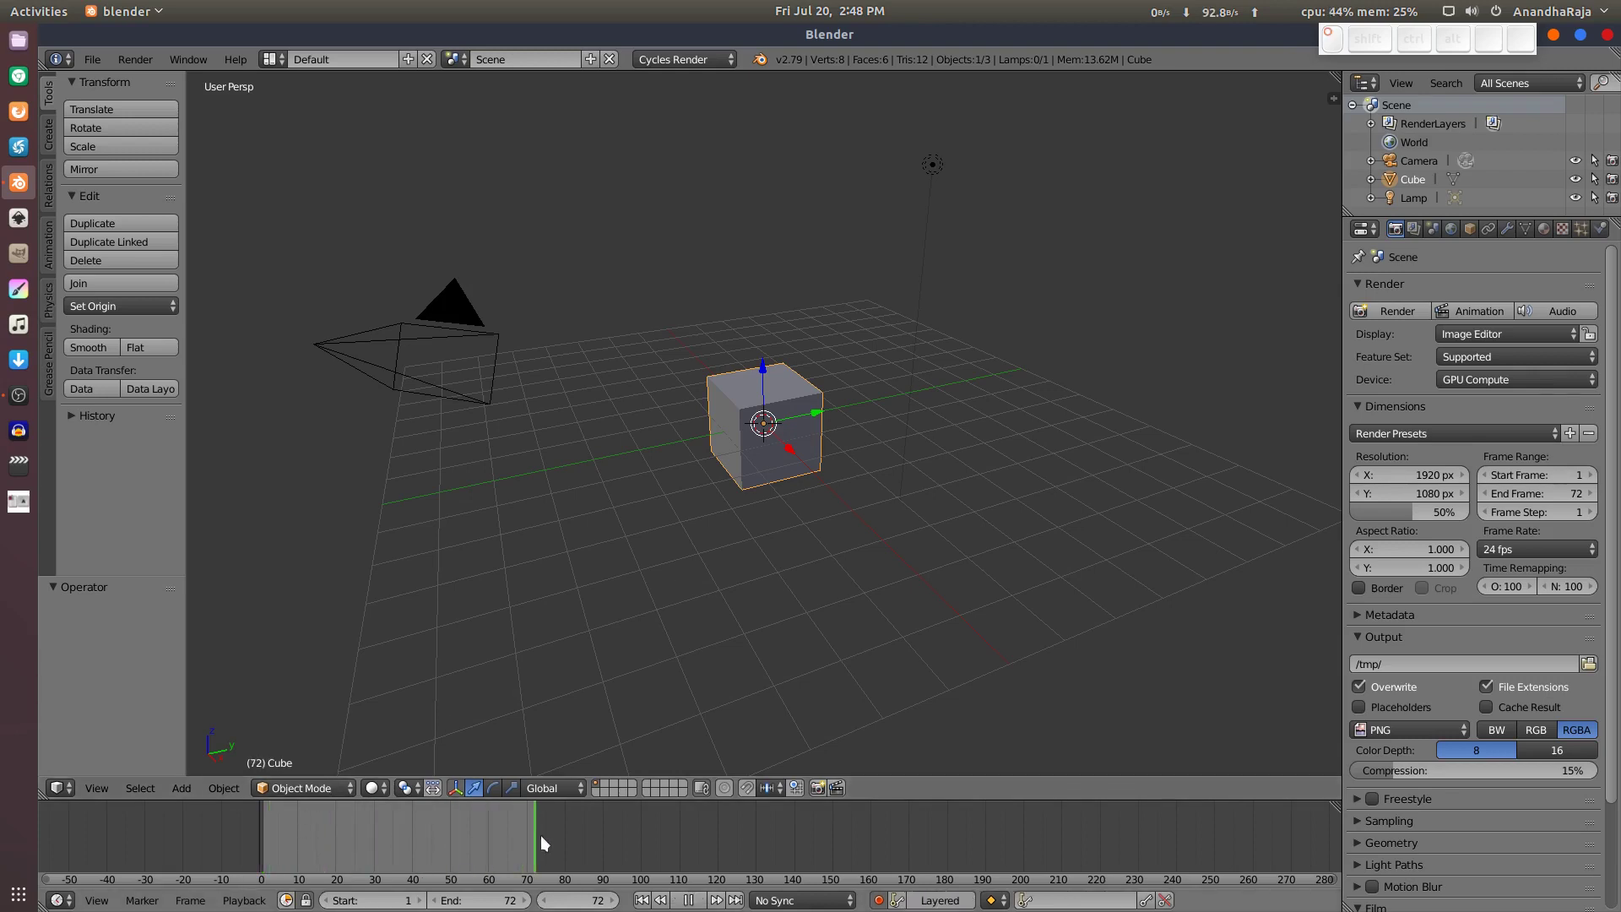
key("alt+a")
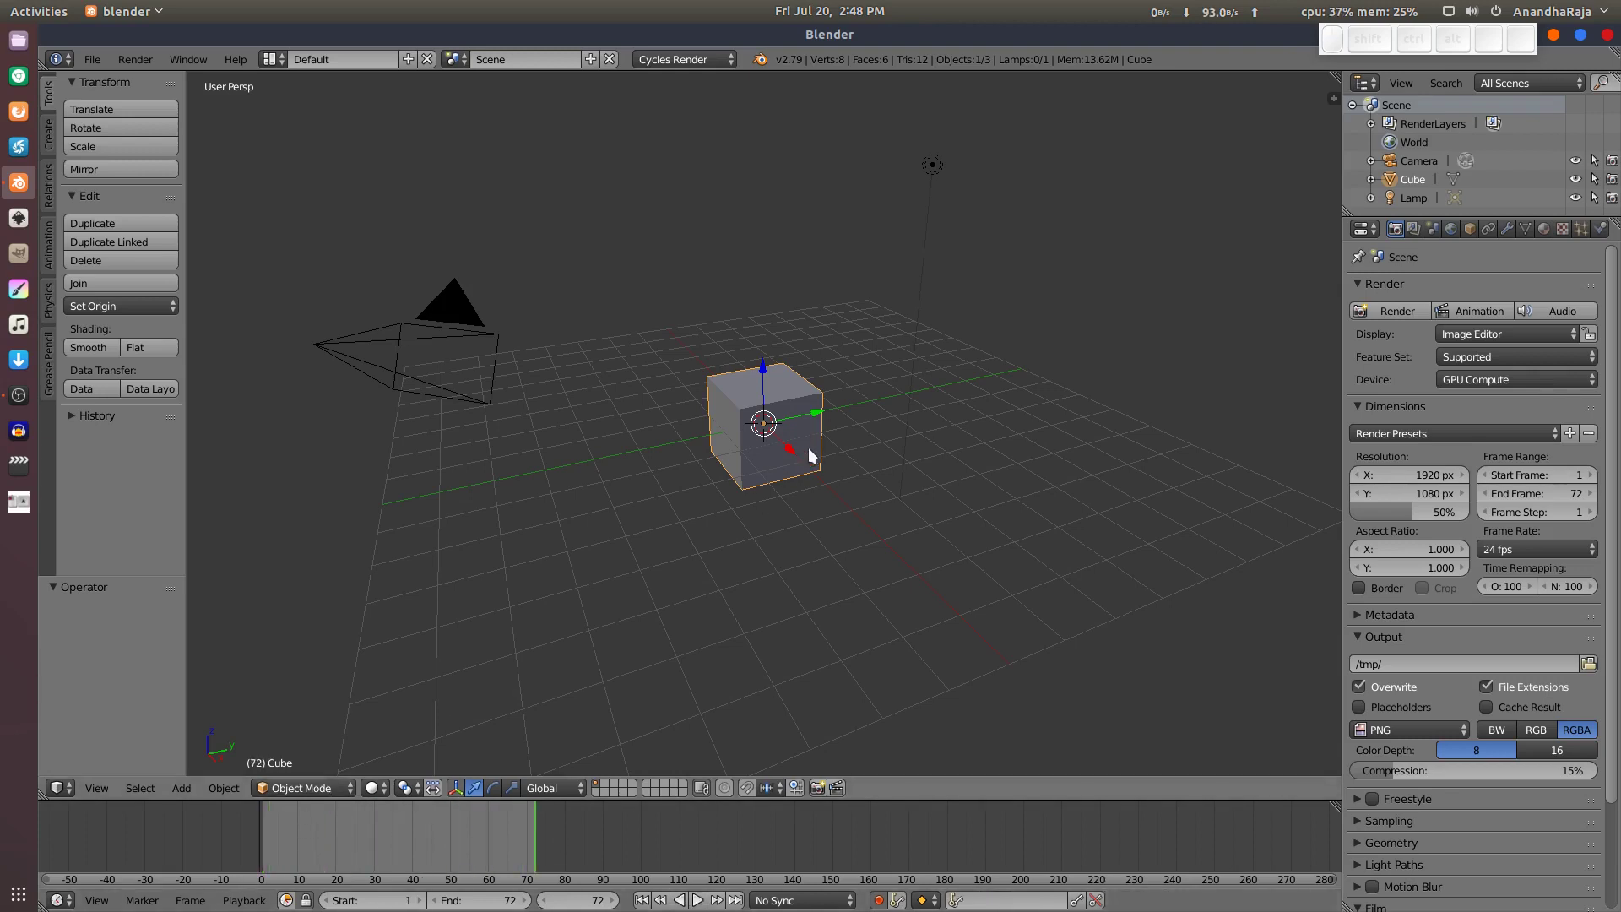
key("g")
left_click(1046, 306)
key("r")
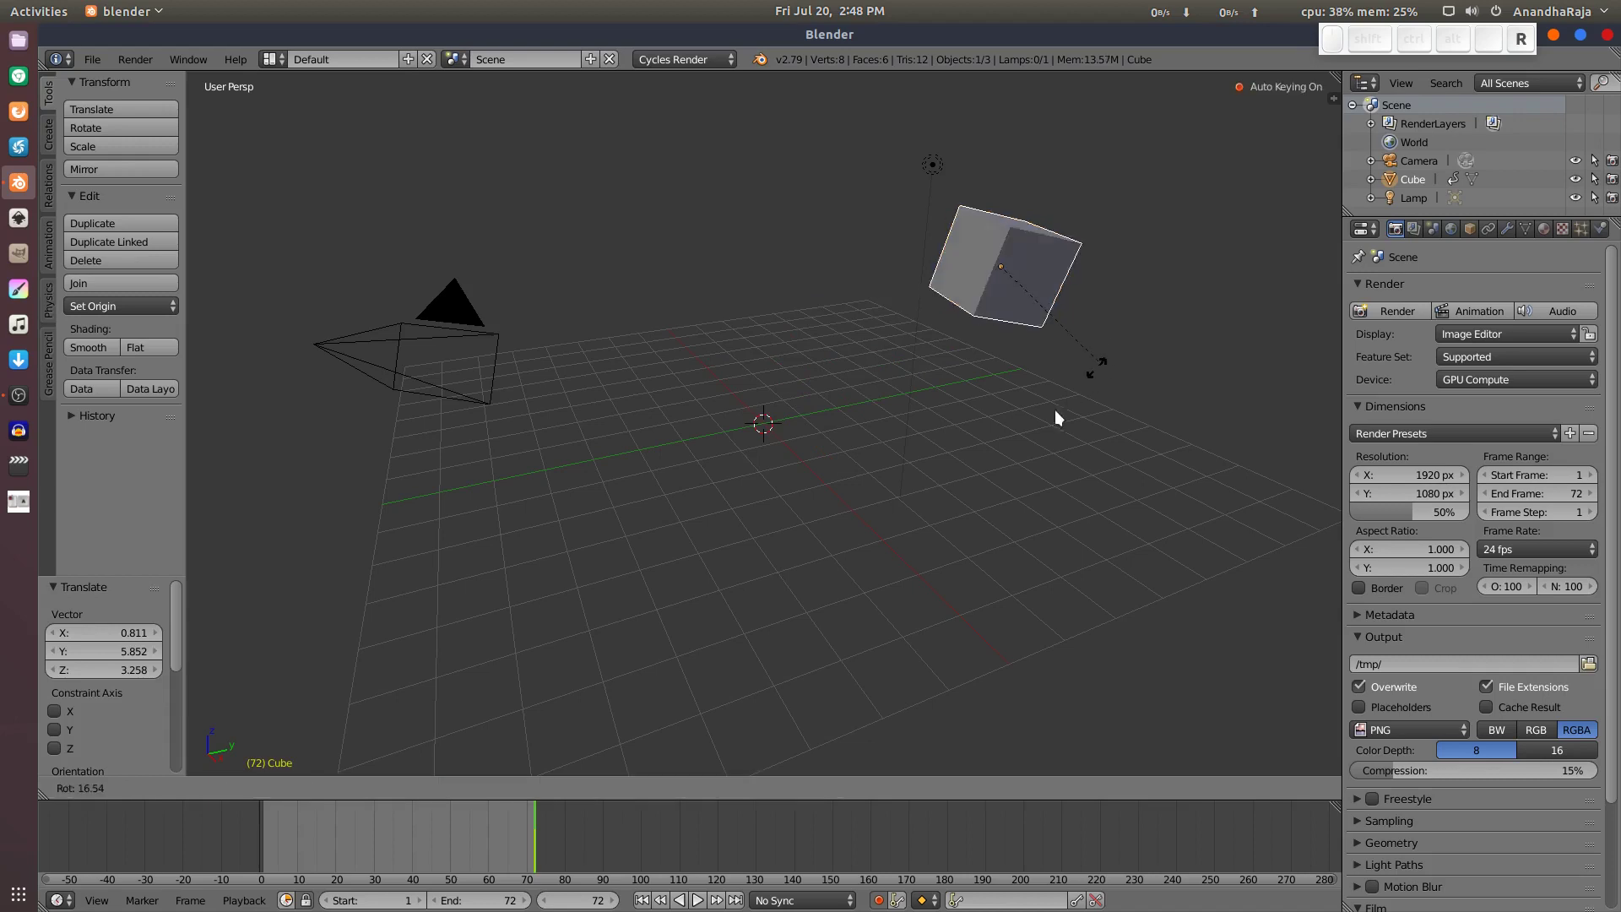
left_click(1009, 457)
Step: Scrub the timeline to check the cube's motion, and undo its move and rotation at frame 72
key("alt+a")
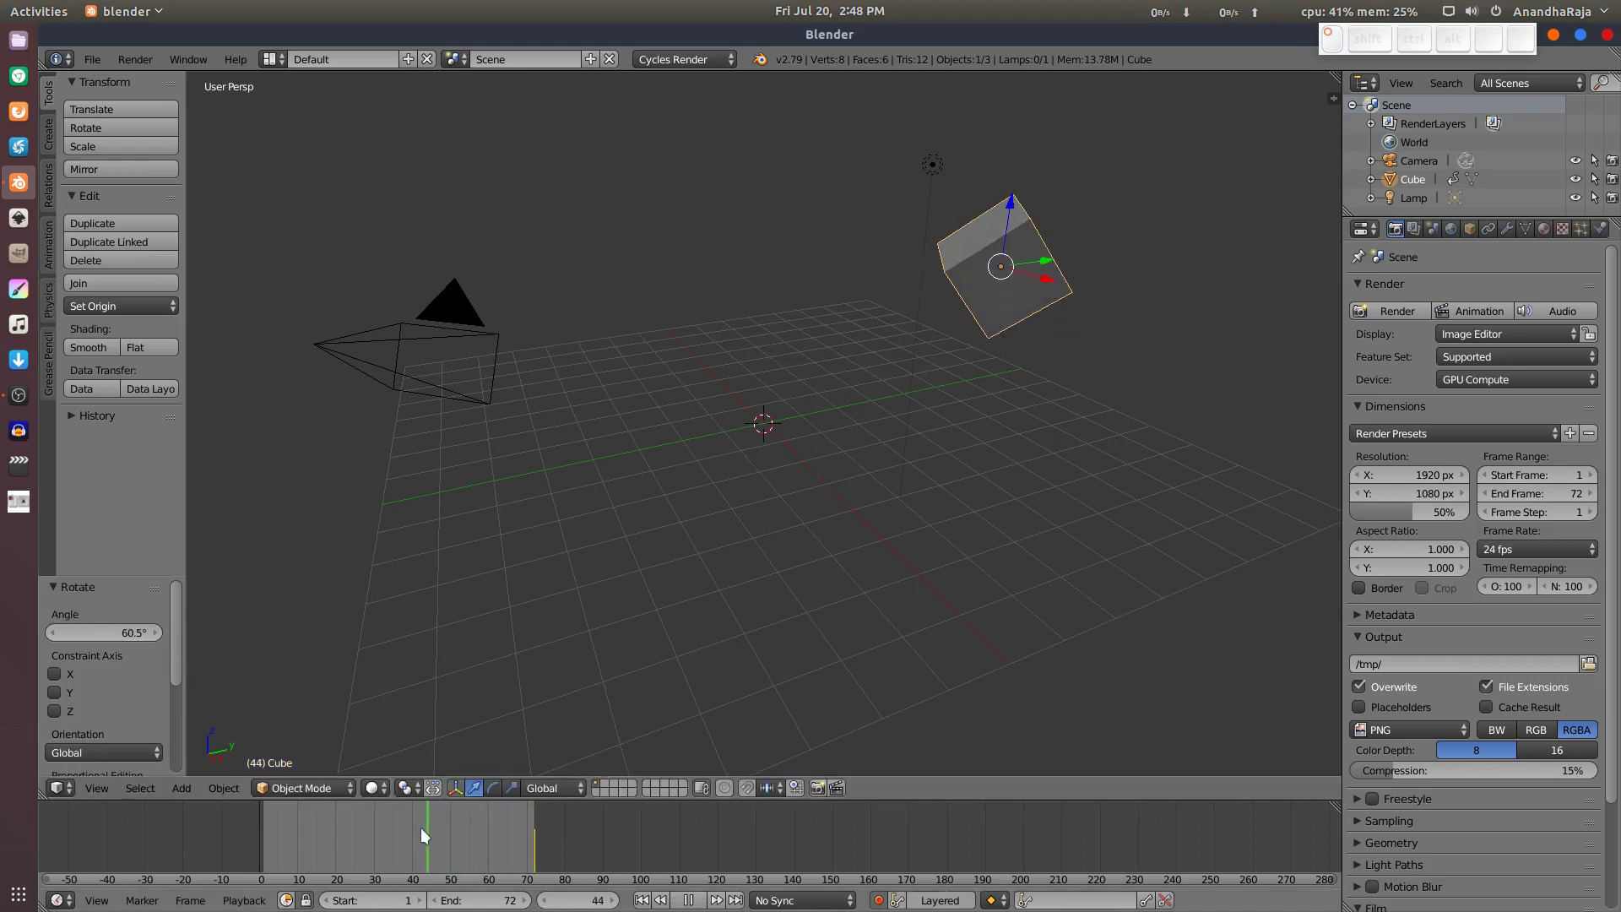
key("Escape")
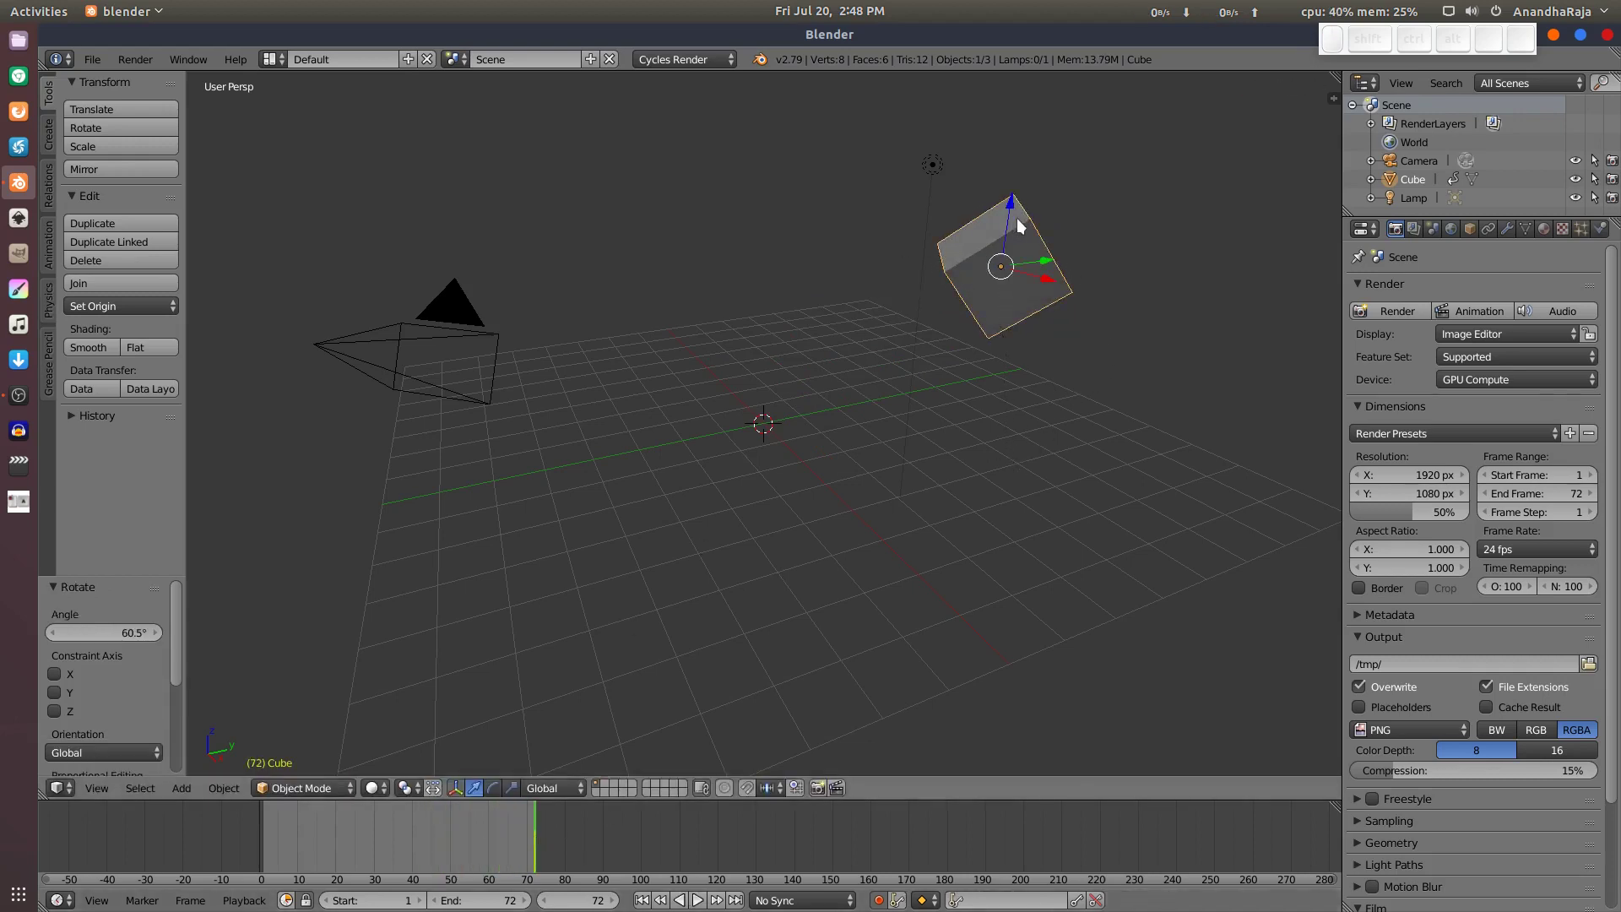
key("alt+a")
left_click_drag(299, 849, 332, 852)
key("alt+a")
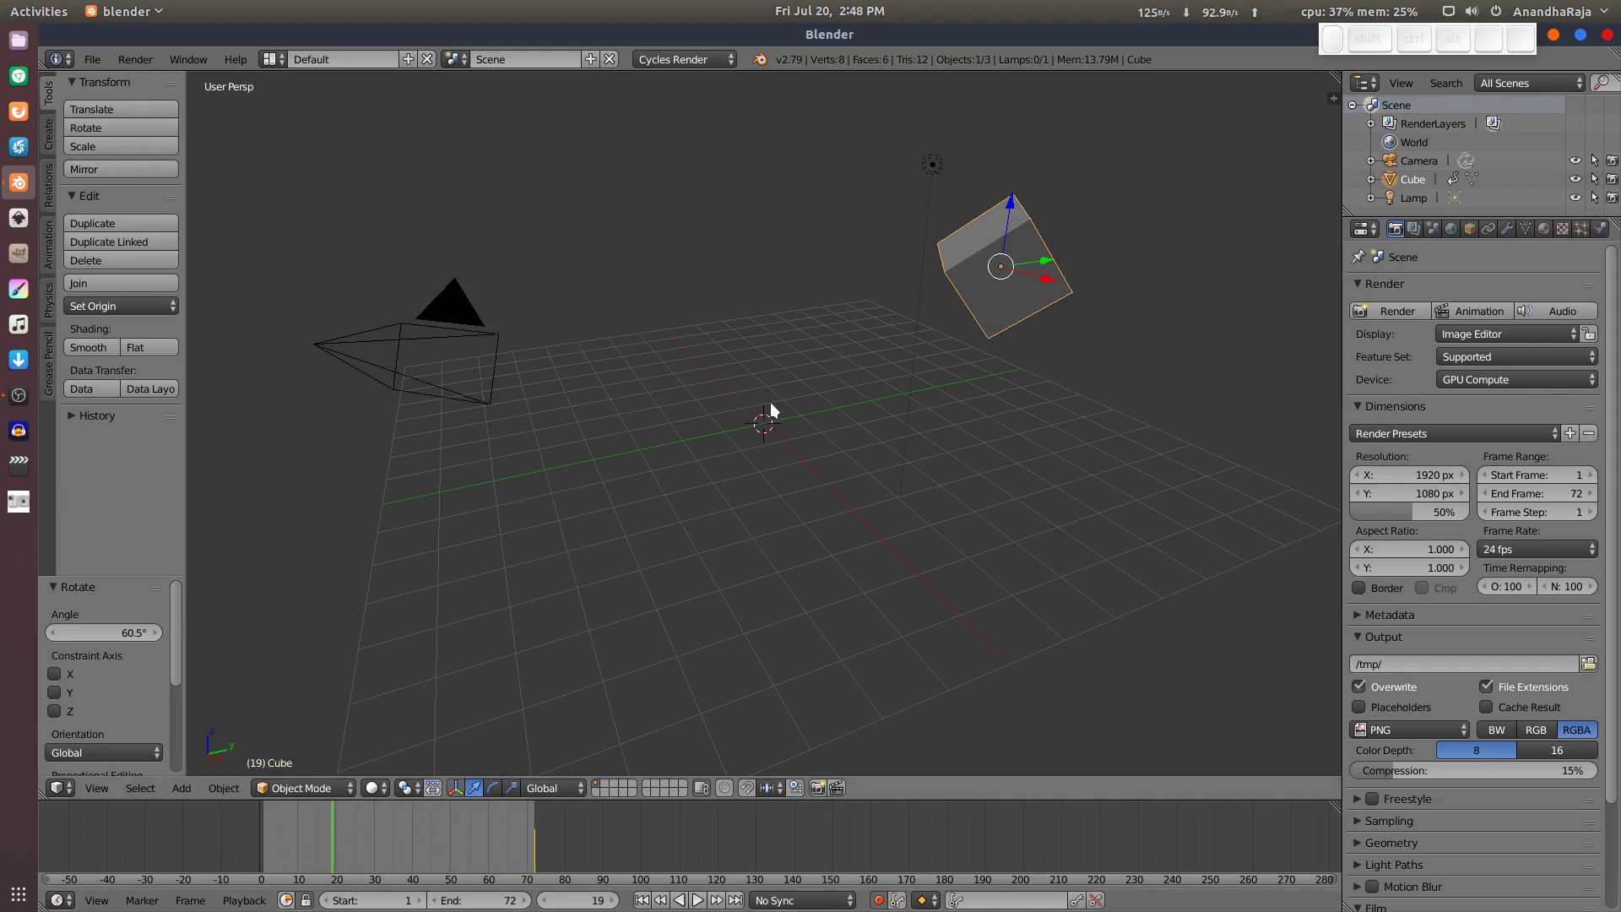
left_click_drag(332, 839, 262, 839)
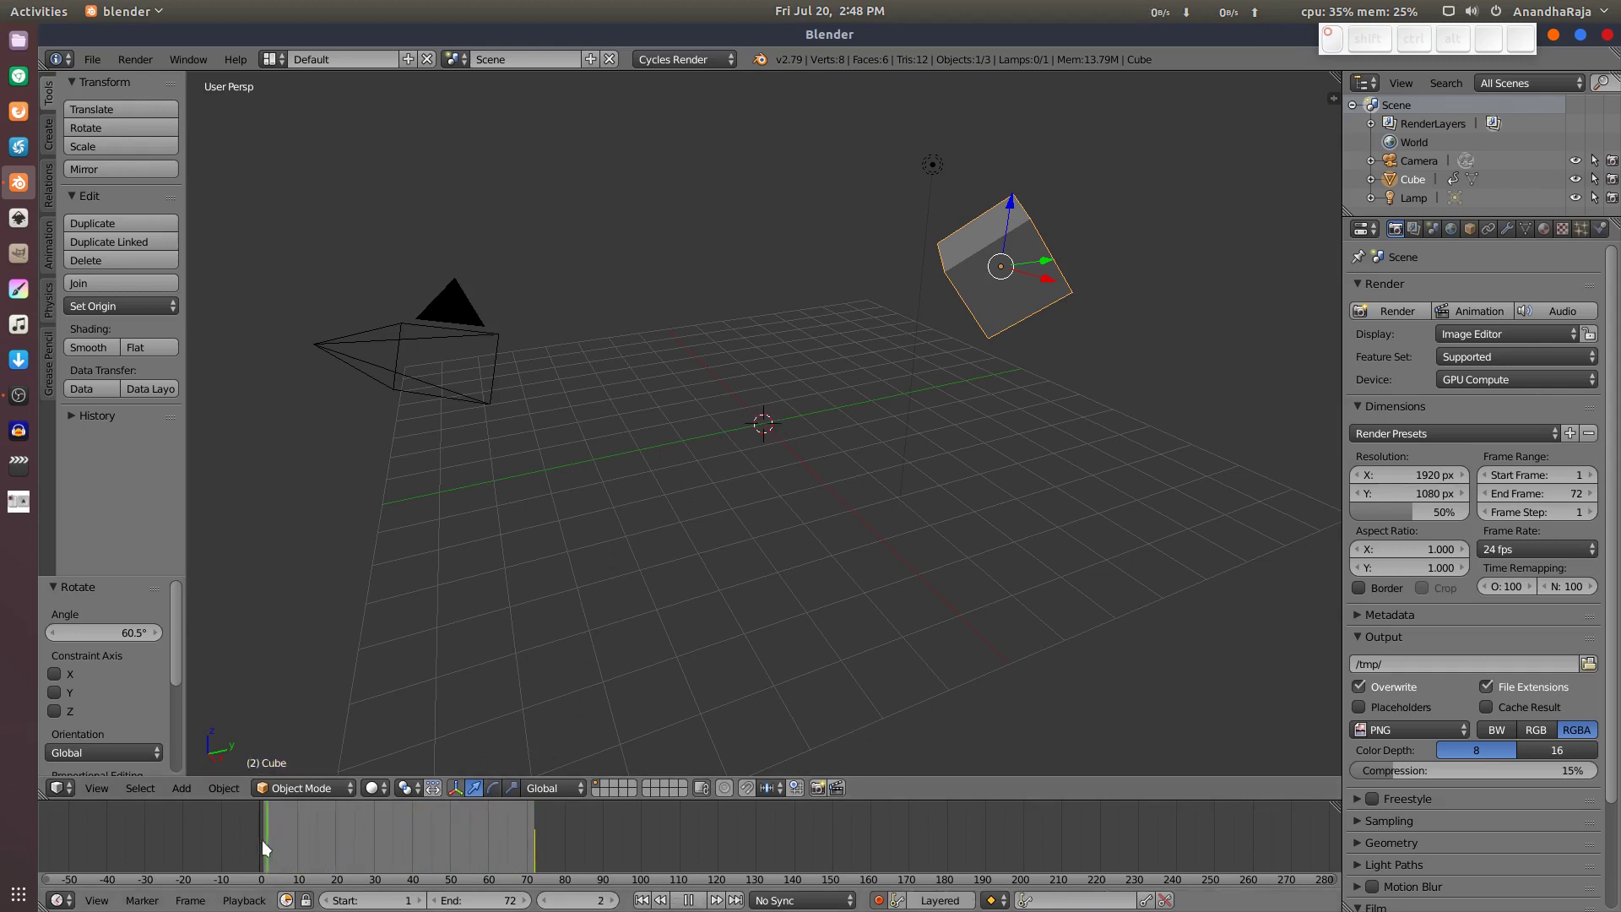
key("ctrl+z")
key("ctrl+z")
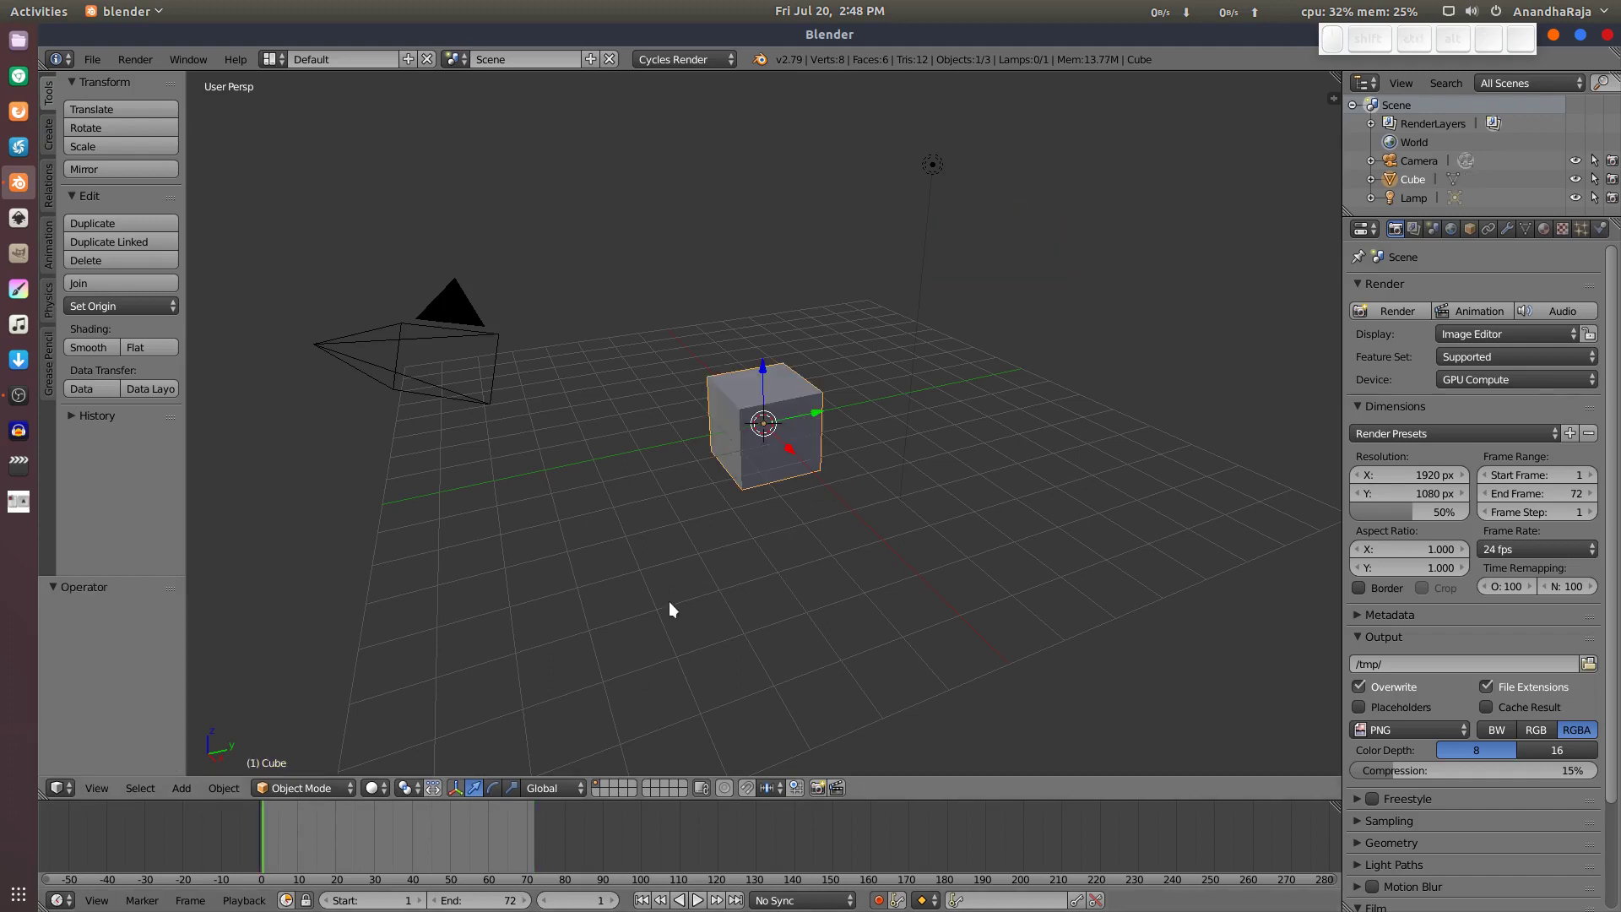
Step: Nudge the cube very slightly at frame 1 so that its starting position is keyed automatically
key("g")
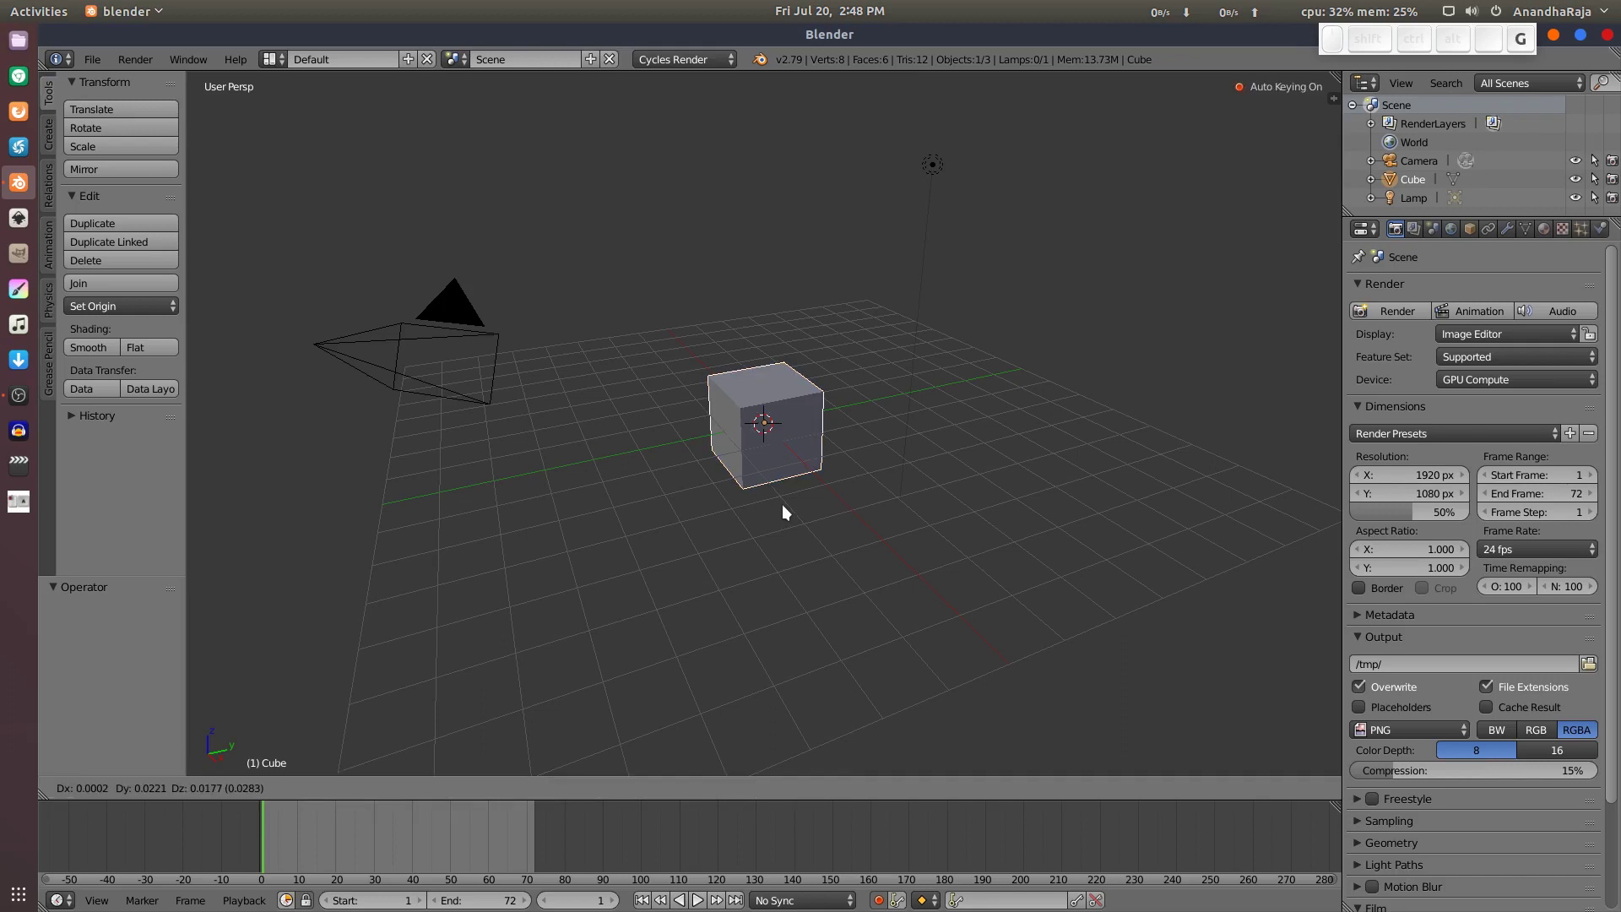
left_click(782, 505)
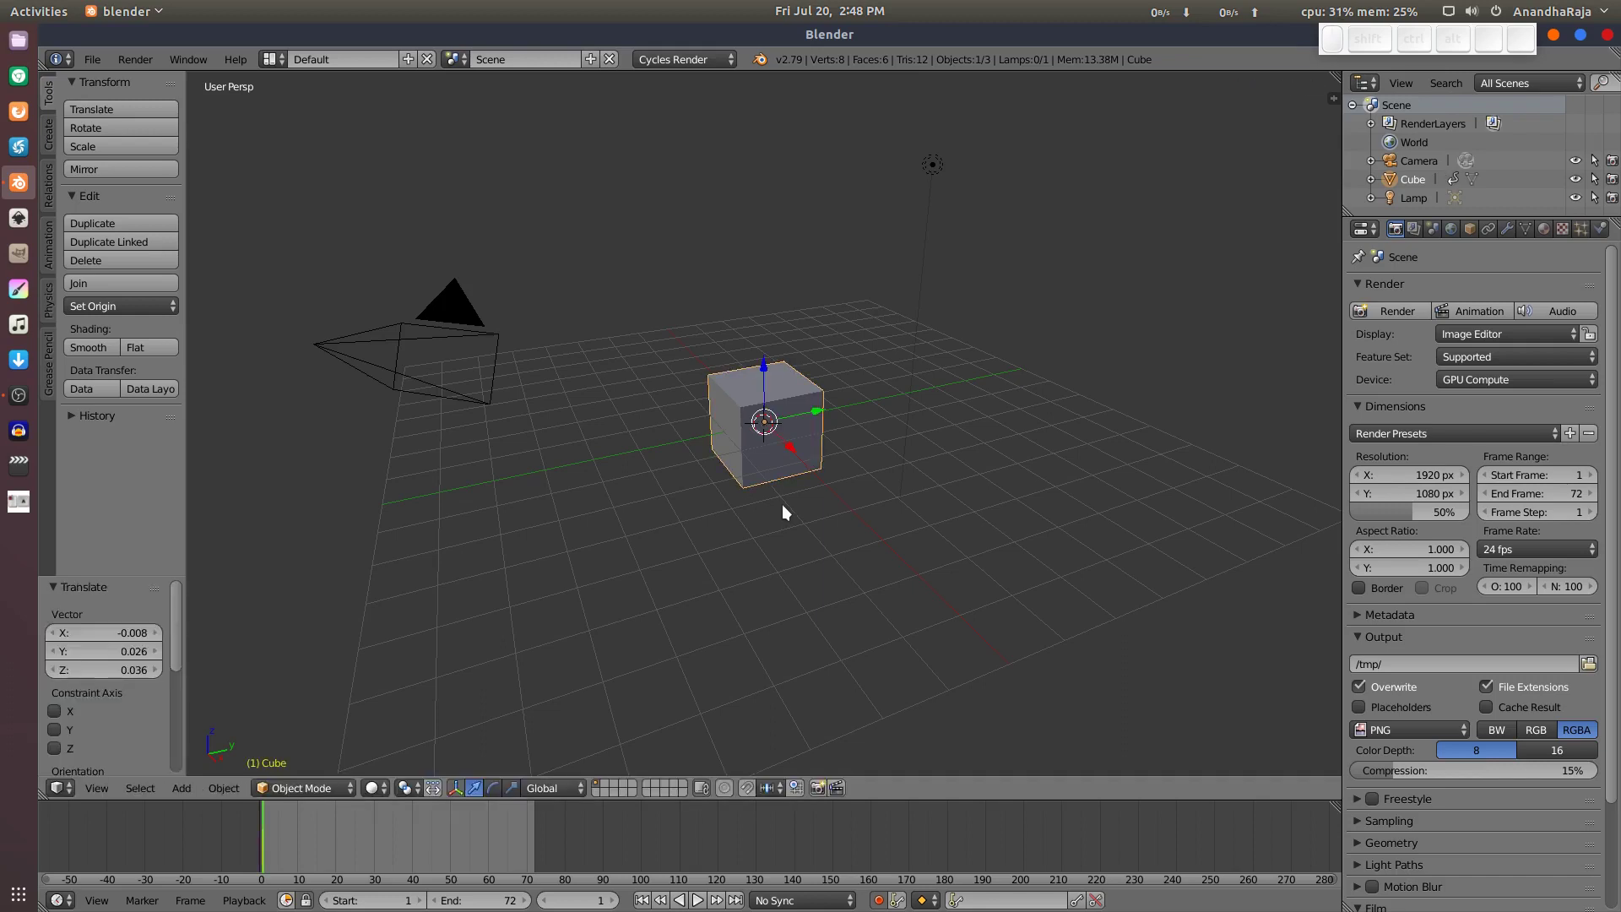
key("alt+a")
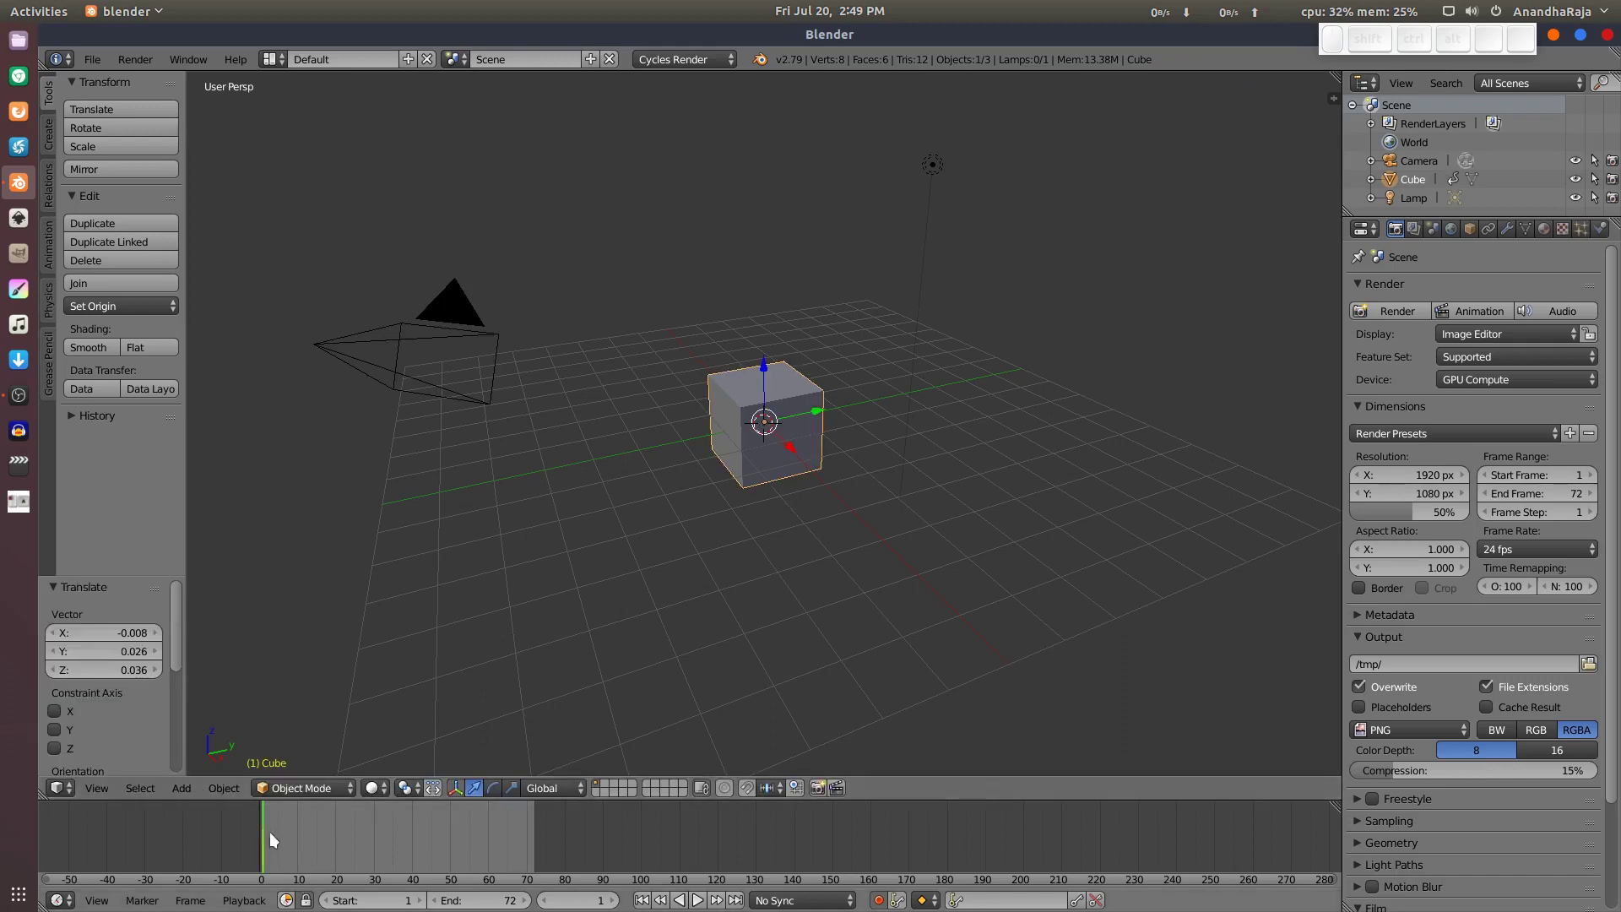
left_click_drag(289, 831, 261, 832)
Step: At frame 72, move the cube by about X 2.63, Y 7.84, Z 1.52 so it is keyed automatically
key("alt+a")
key("shift+Right")
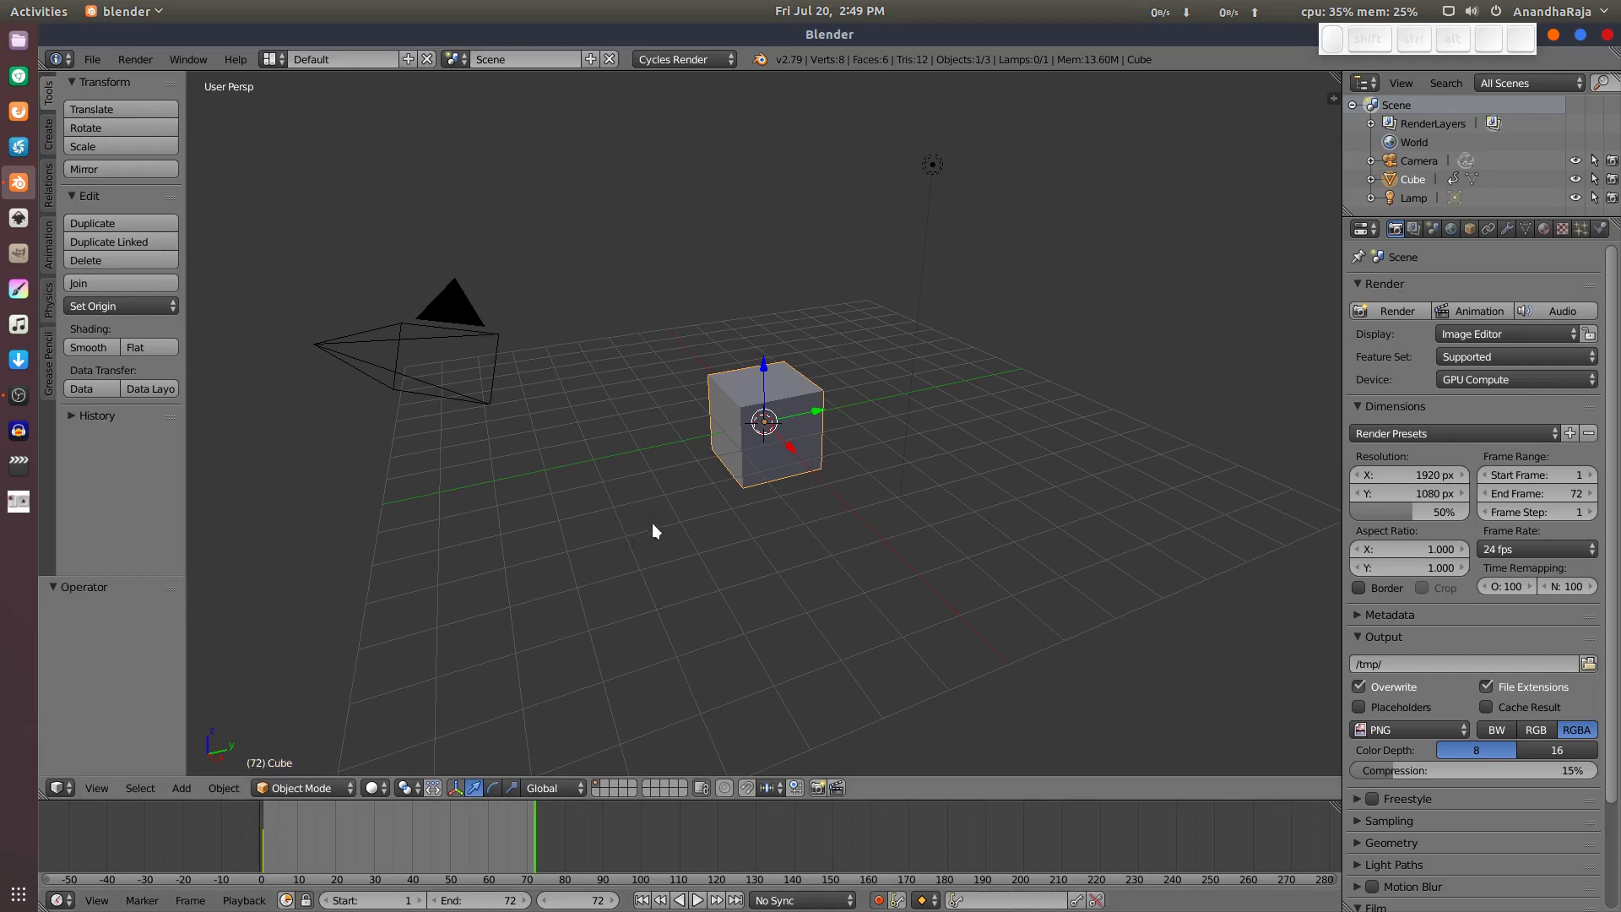
left_click_drag(754, 410, 1086, 351)
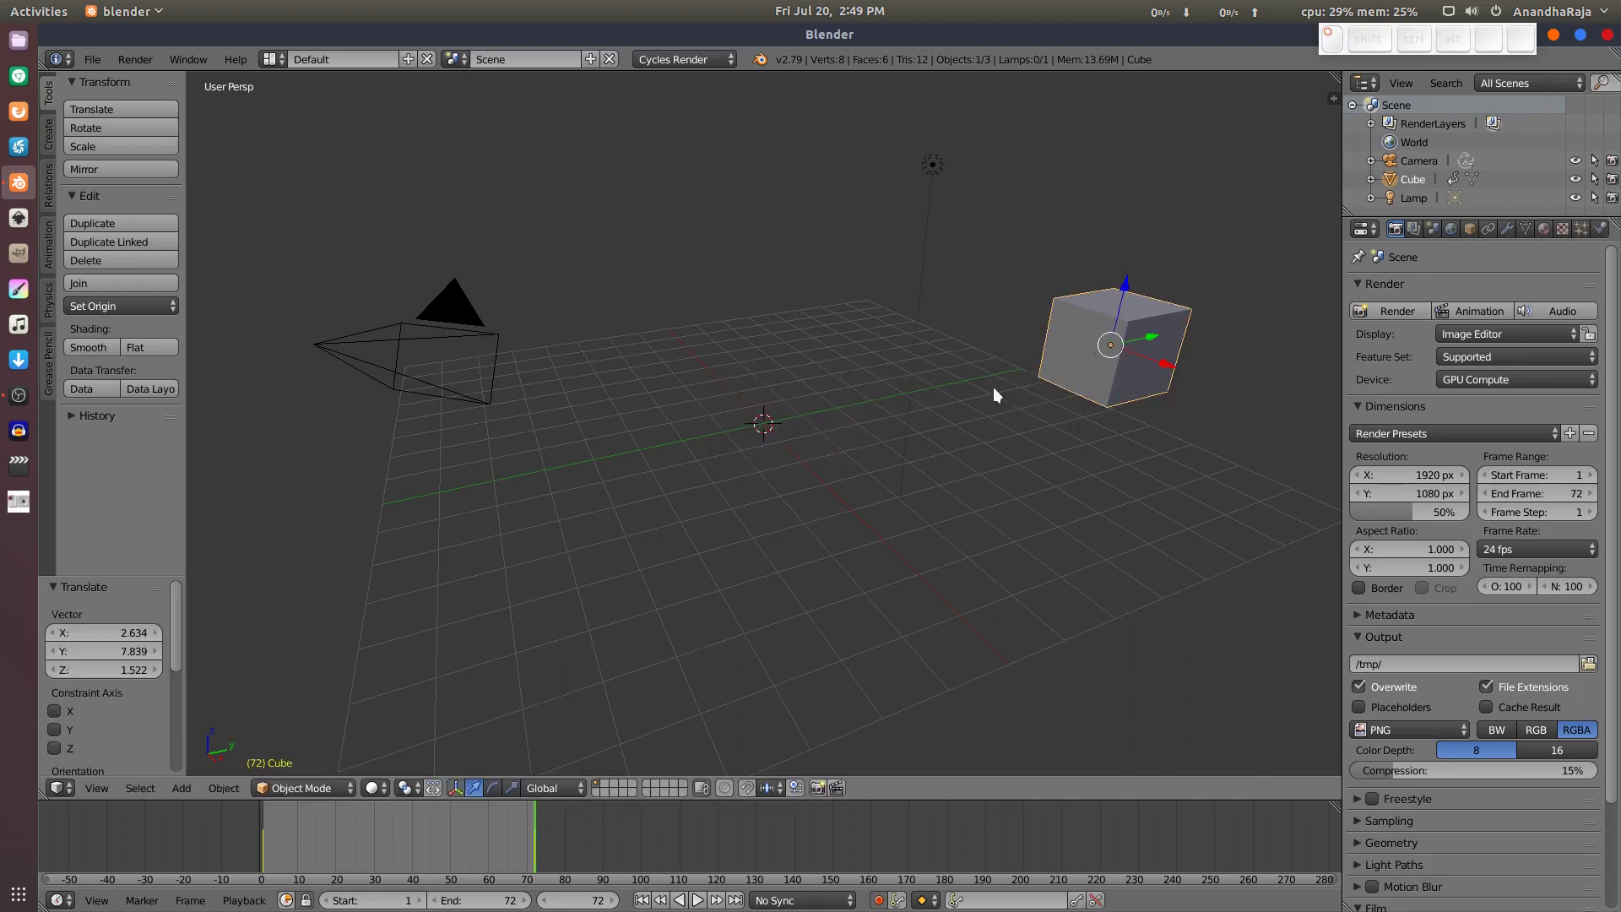
Step: At frame 35, rotate the cube about 41.4° and scale it up by about 1.83 with automatic keying
left_click_drag(540, 809, 394, 827)
key("r")
left_click(970, 635)
key("s")
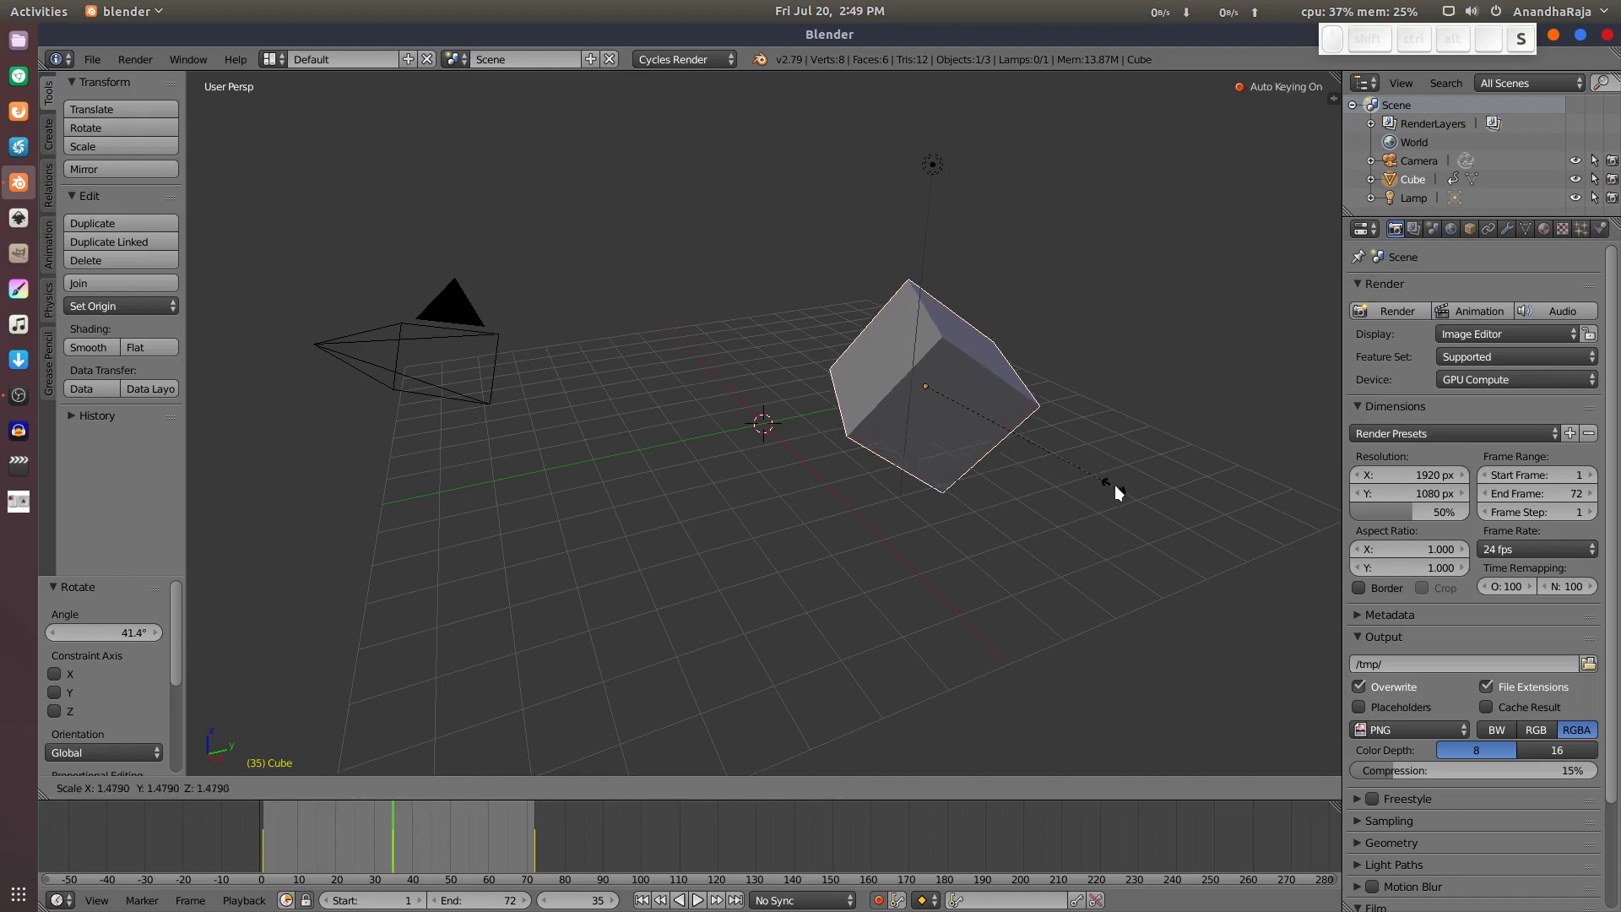
left_click(1169, 483)
Step: At frame 19, rotate the cube and scale it down by about 0.37 with automatic keying
key("alt+a")
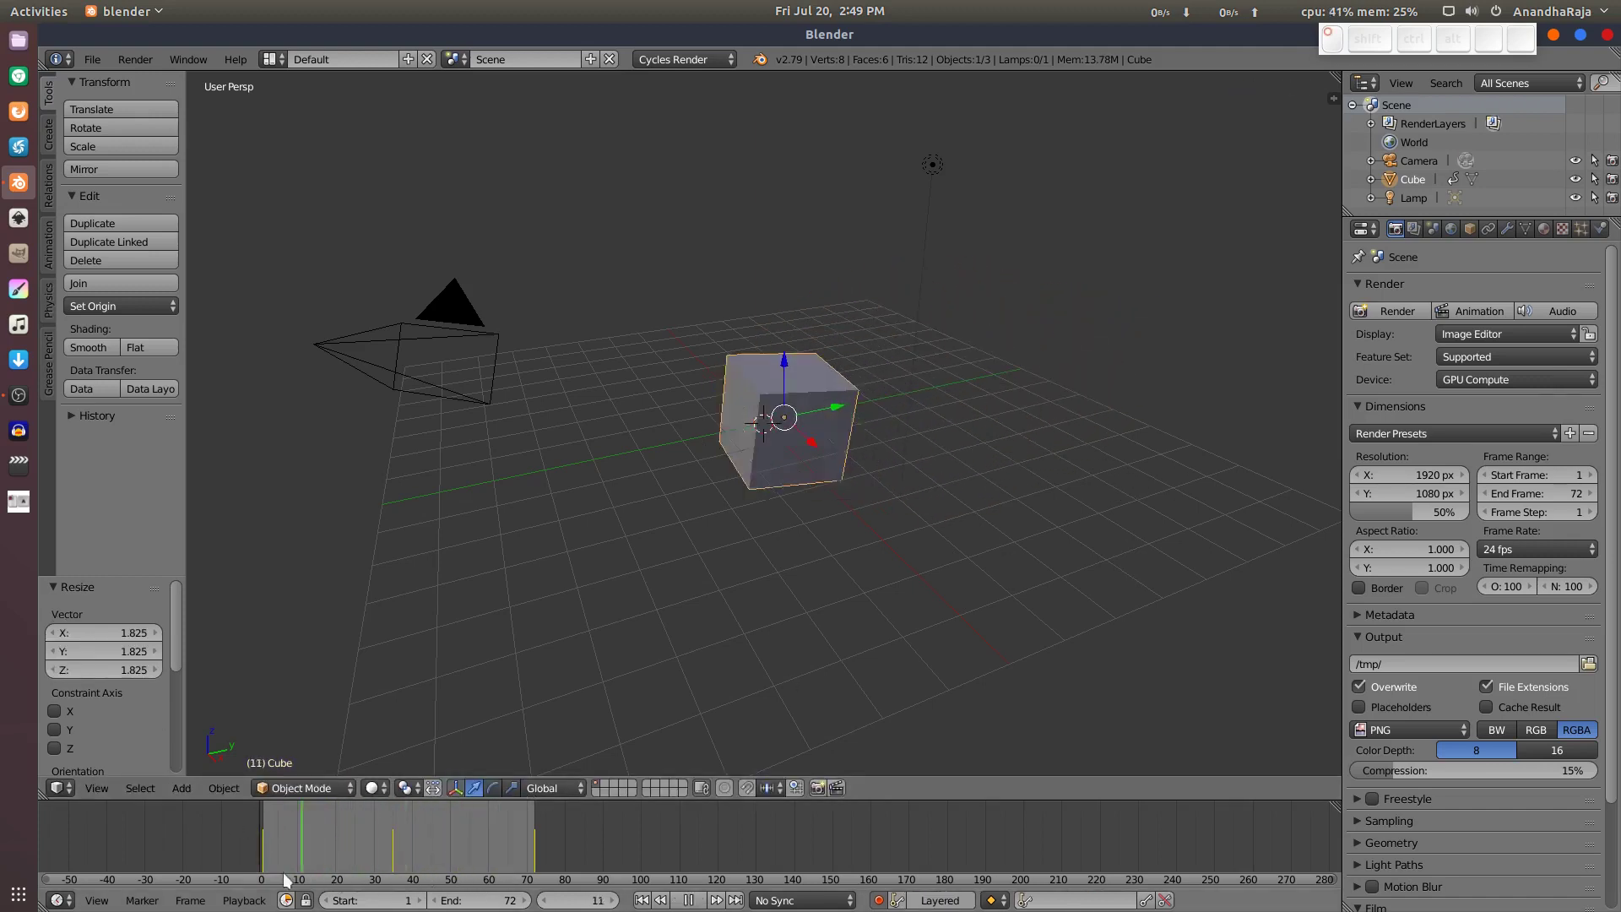
left_click(281, 839)
left_click_drag(278, 835, 321, 833)
key("alt+a")
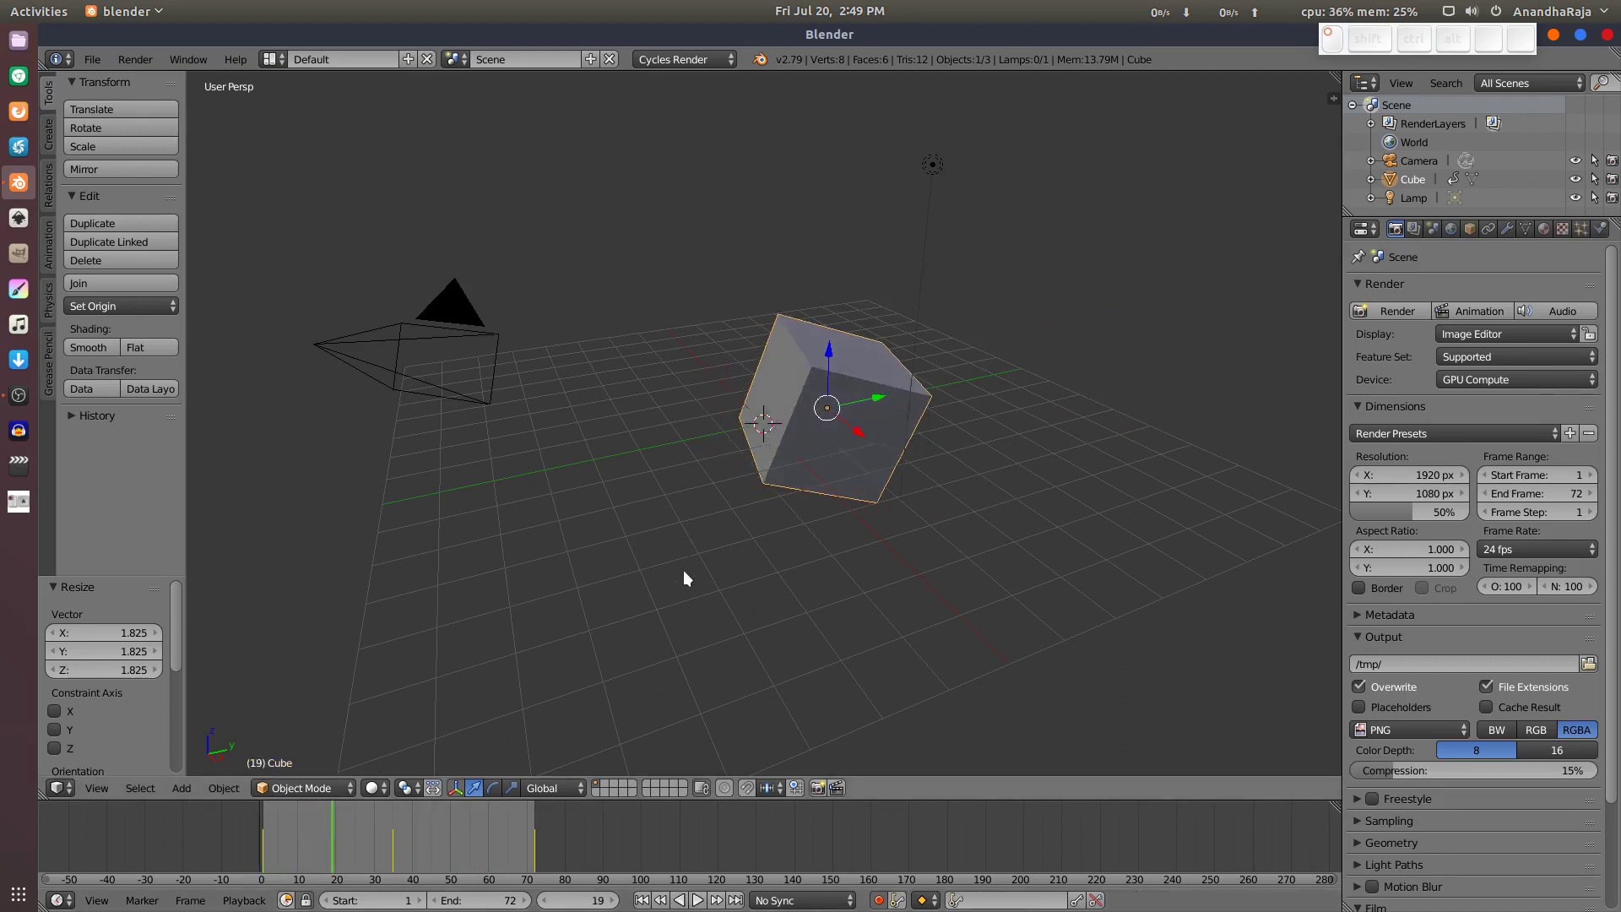
key("r")
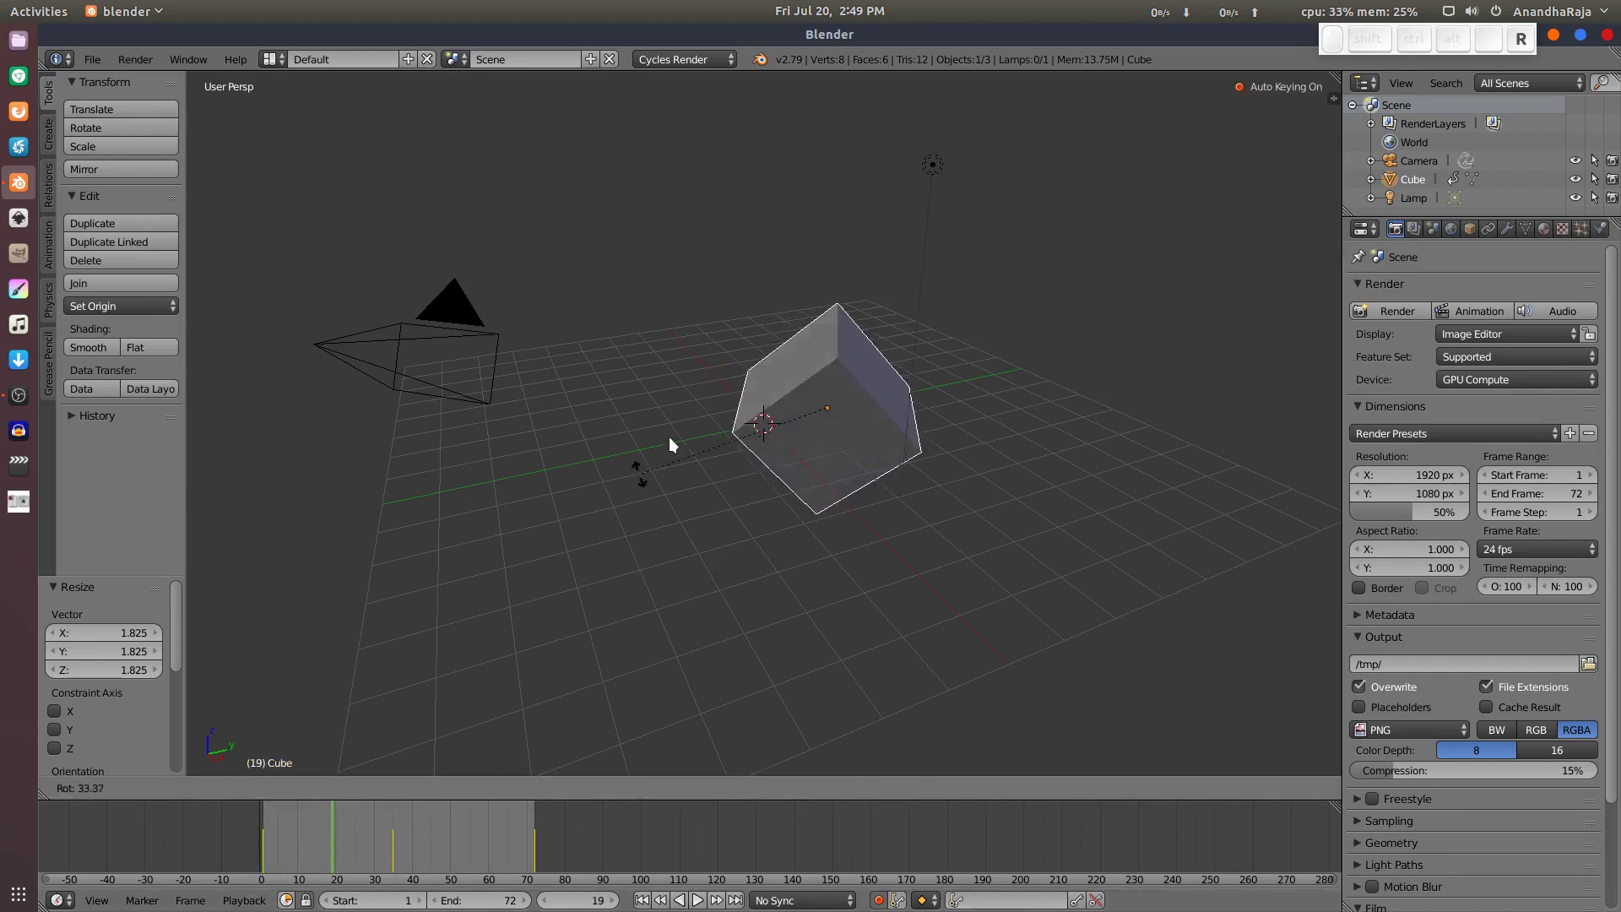
left_click(651, 458)
key("s")
left_click(914, 418)
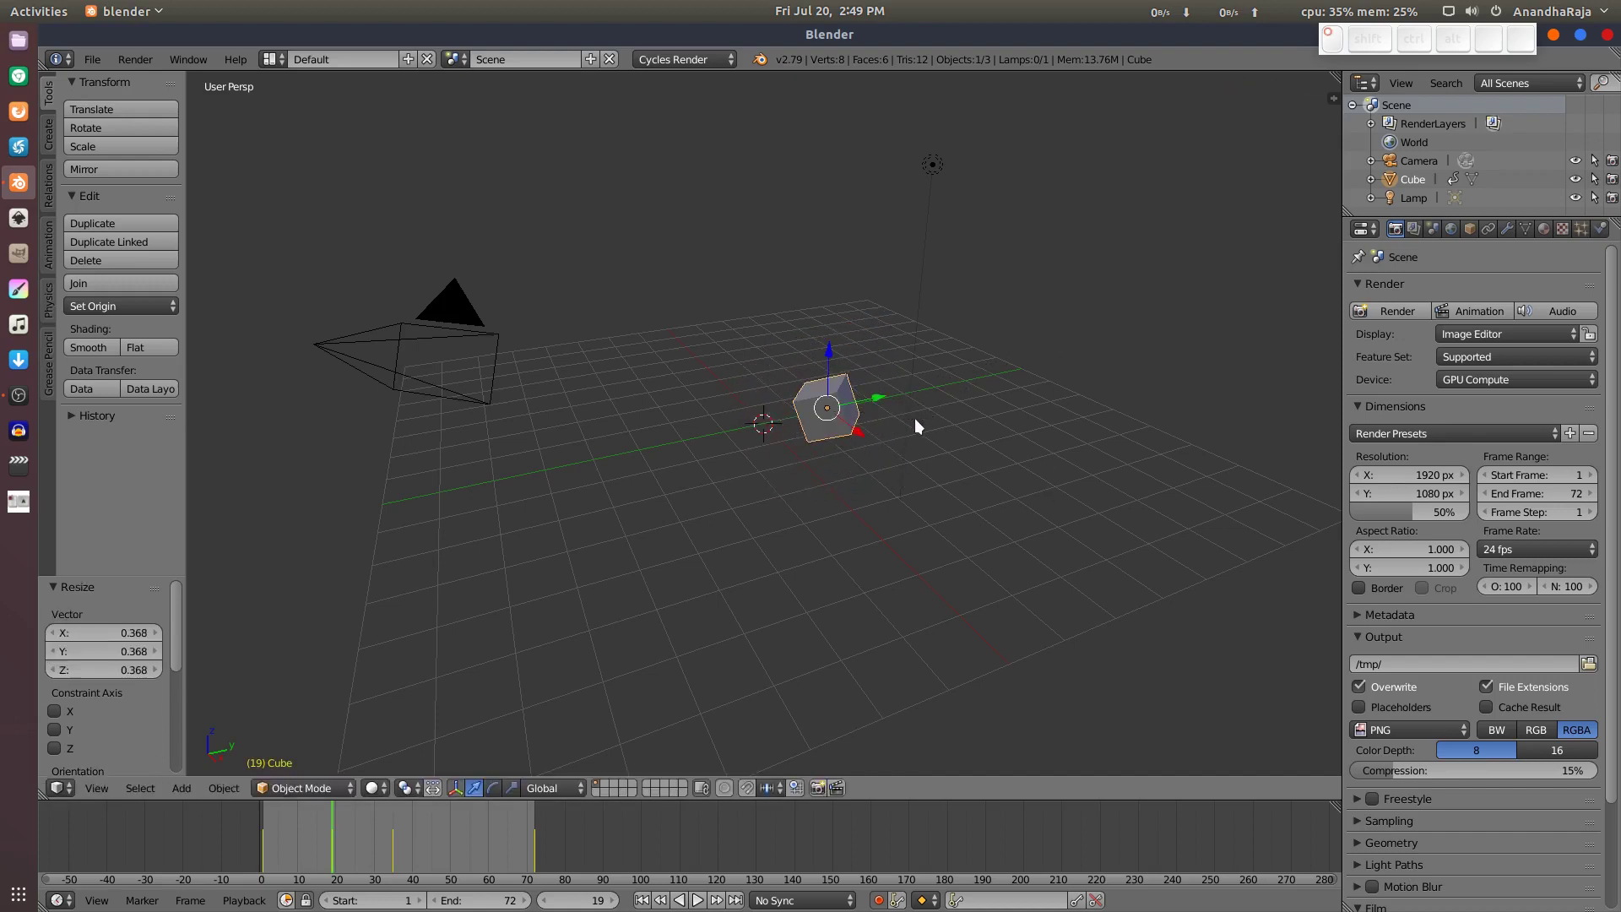
Step: Scrub through the early frames to review the cube's keyed animation, and return to frame 19
key("alt+a")
left_click_drag(326, 819, 335, 878)
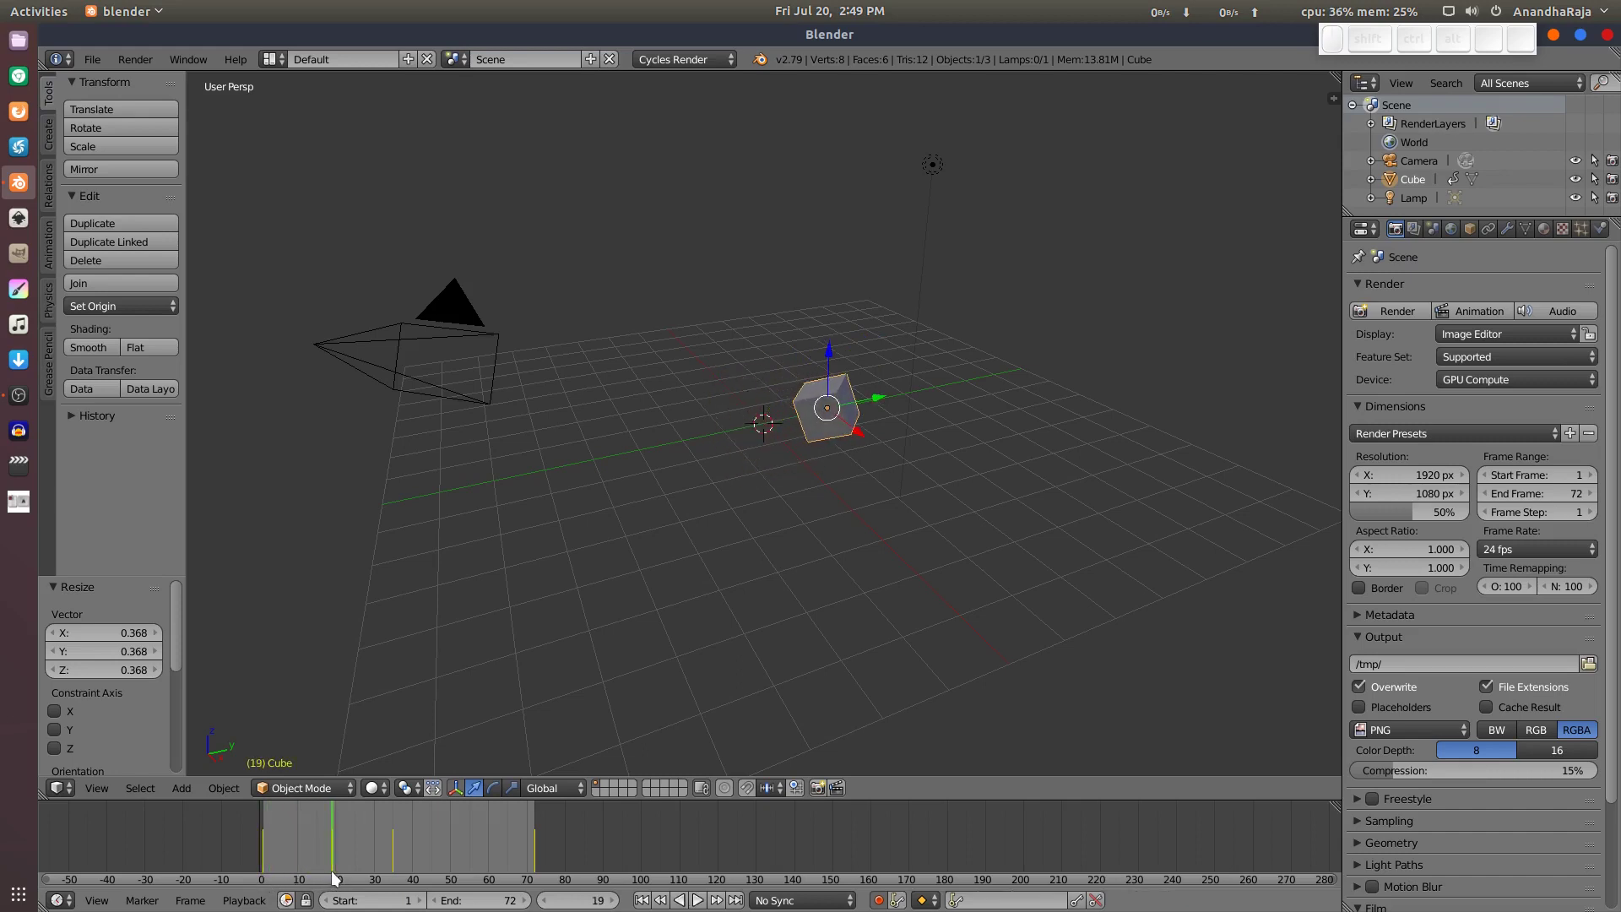
key("alt+a")
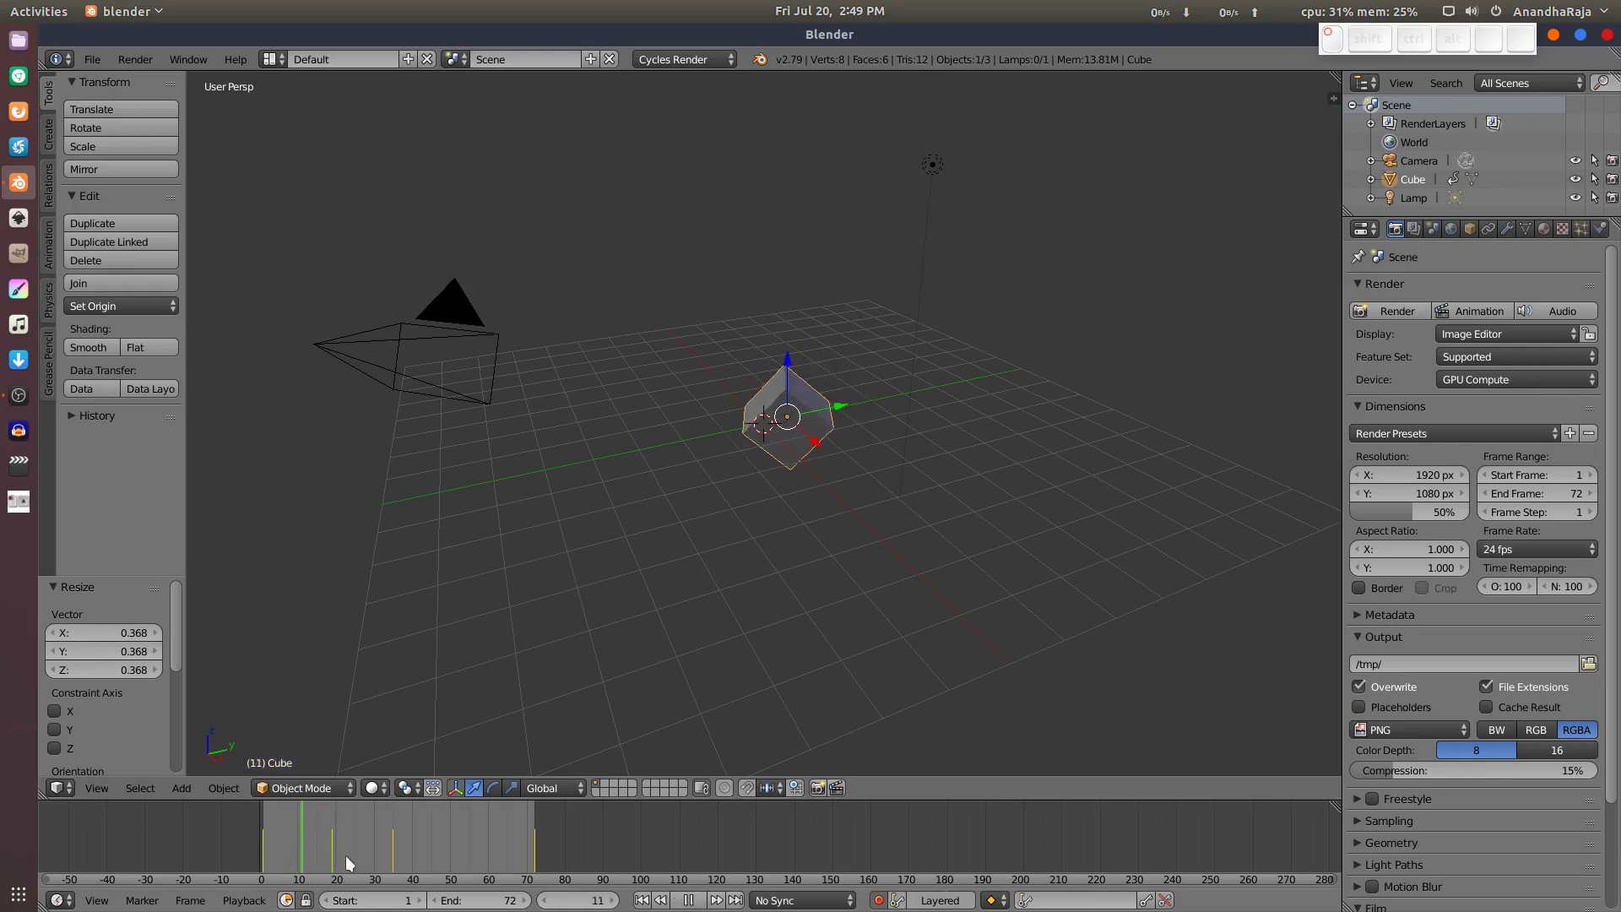
key("alt+a")
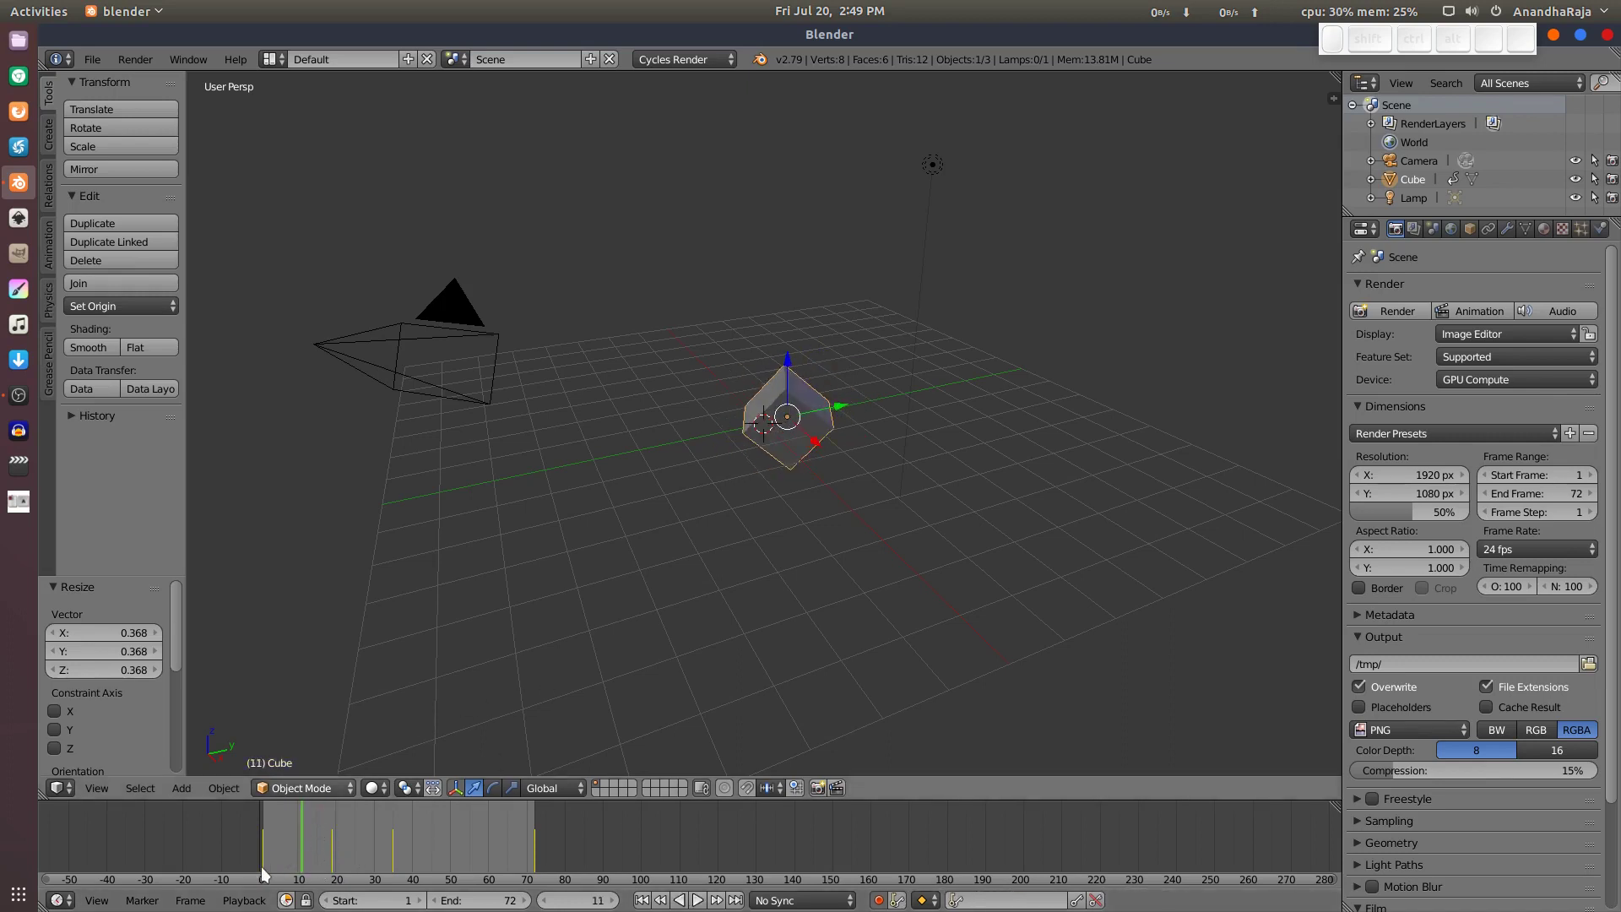
key("alt+a")
left_click(331, 856)
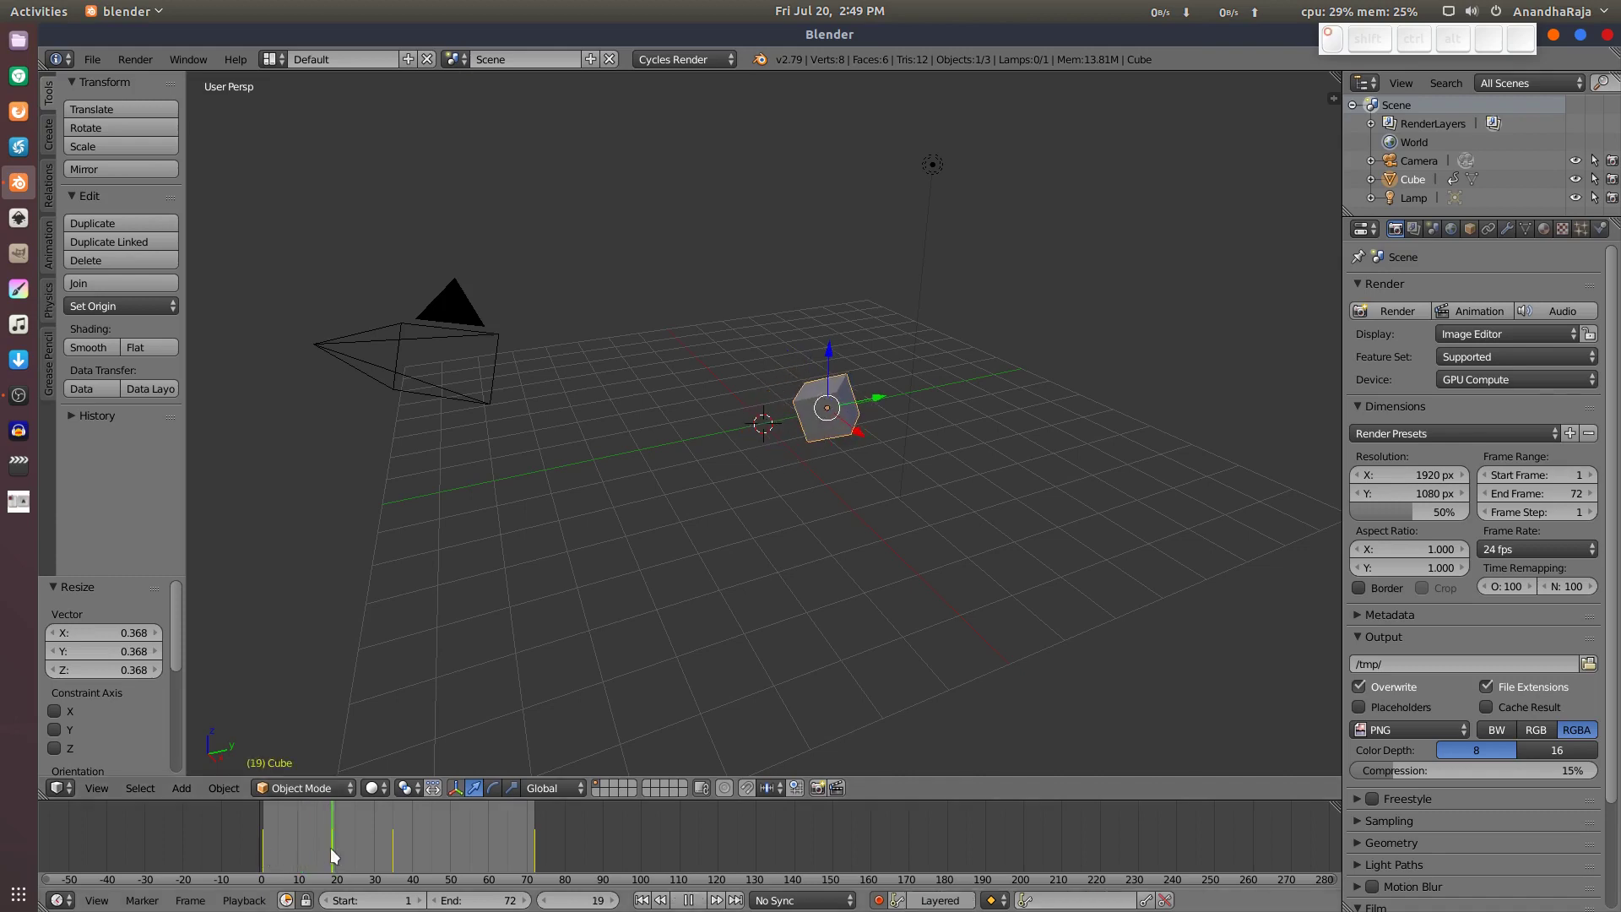
key("alt+a")
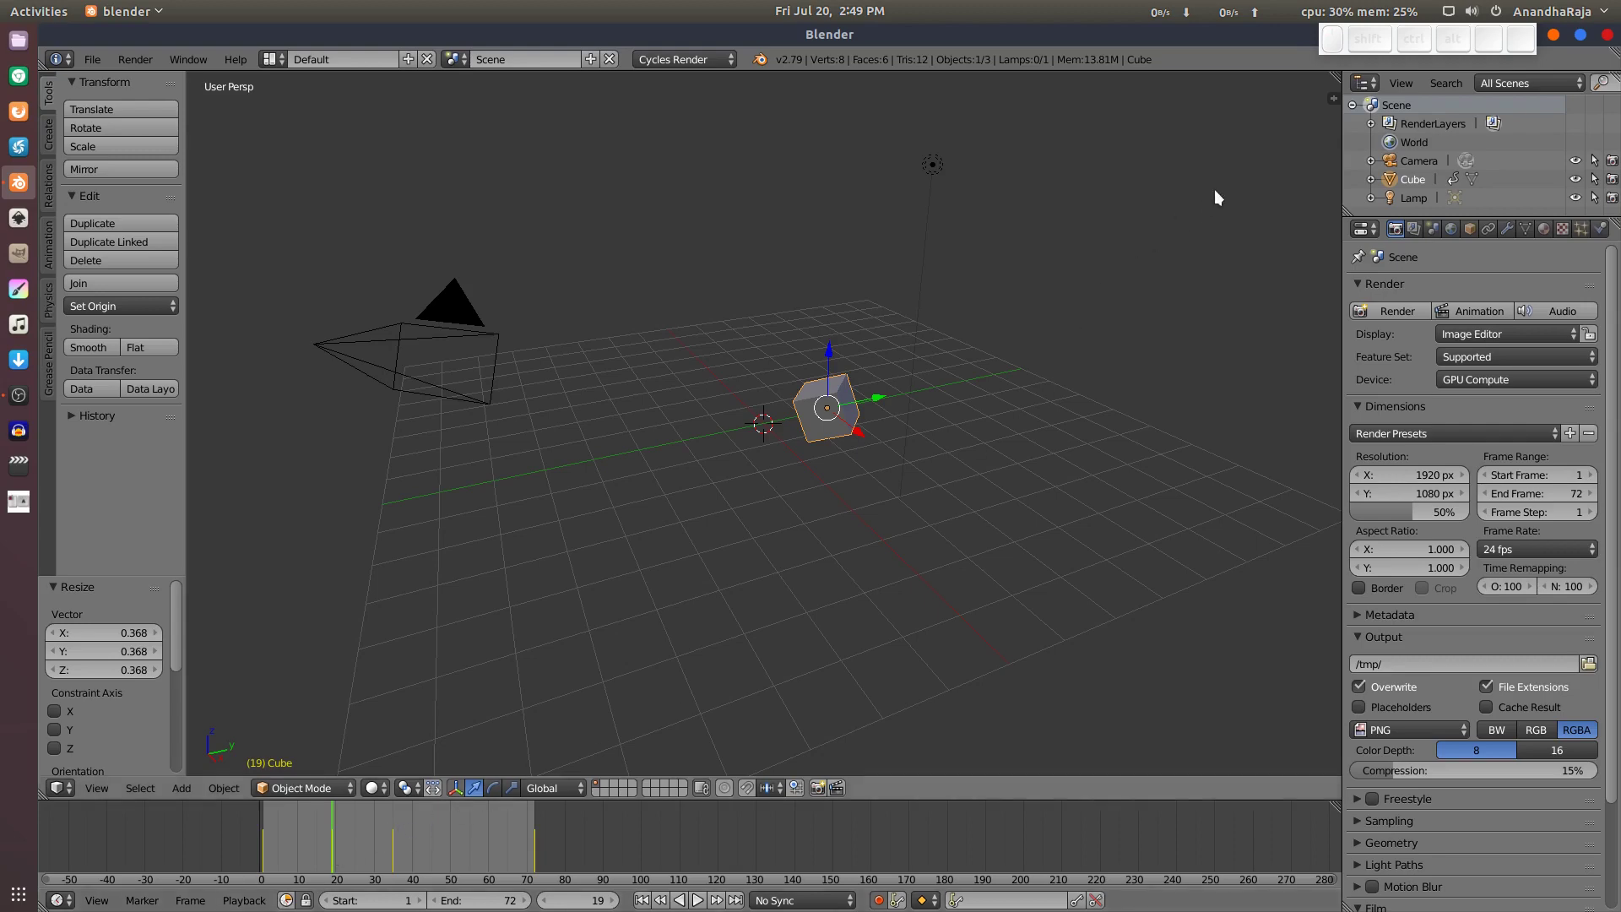
Step: Split the 3D view into two stacked areas and switch the lower one to the Dope Sheet editor
left_click_drag(1337, 74, 1300, 471)
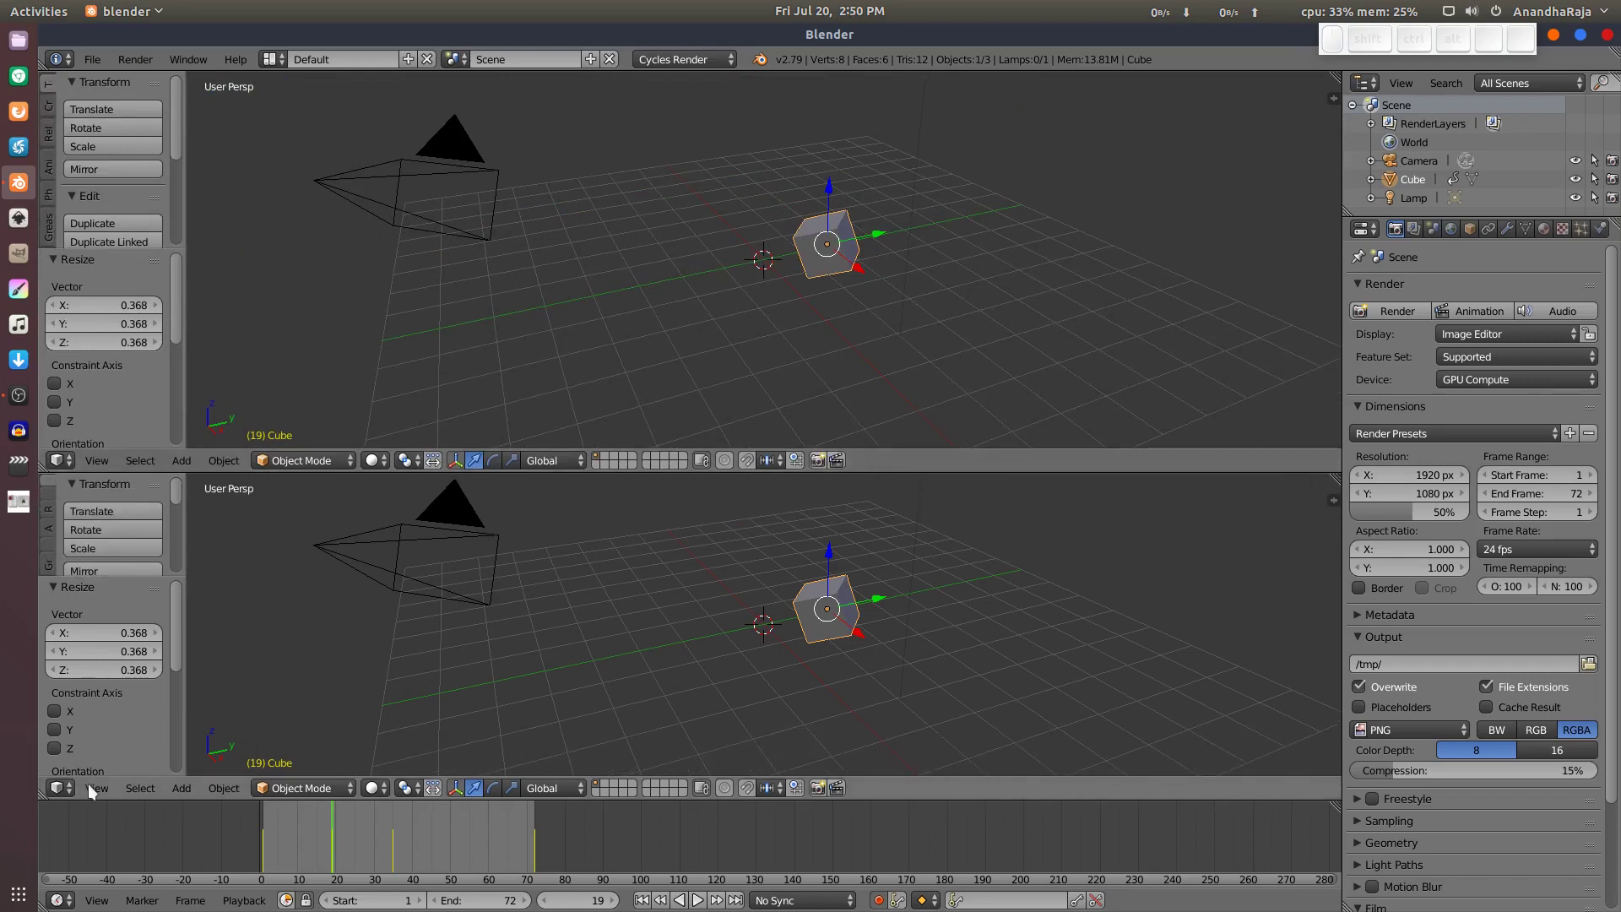
left_click(57, 788)
left_click(149, 696)
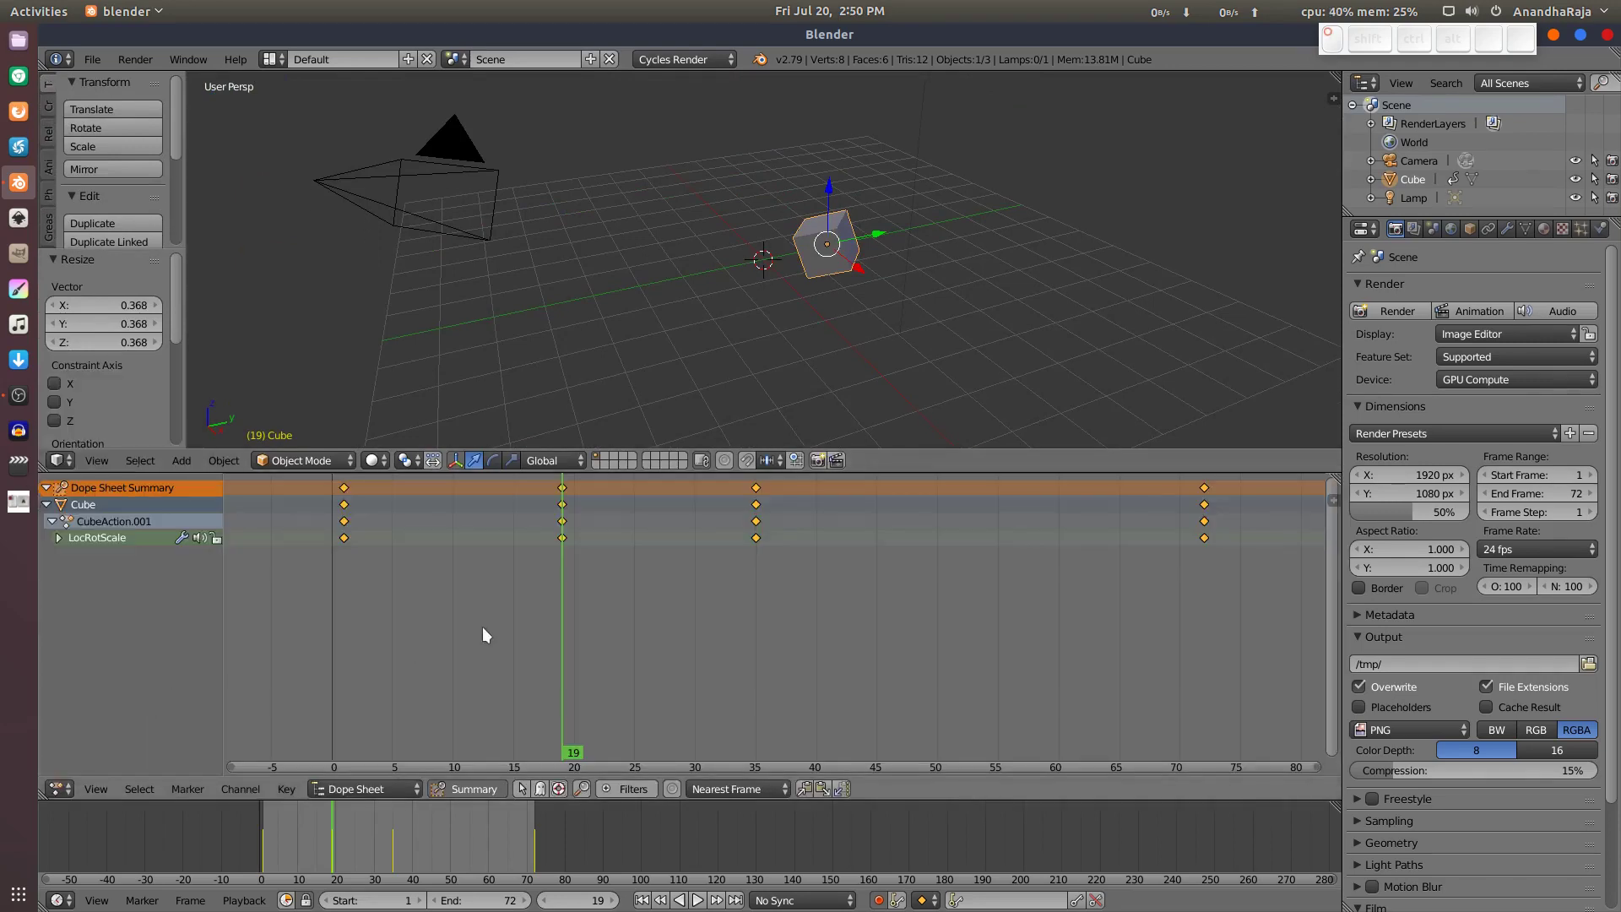
Step: Expand the cube's LocRotScale group in the Dope Sheet to examine its location, rotation and scale channels, and collapse it again
left_click(59, 538)
left_click(59, 538)
left_click(58, 538)
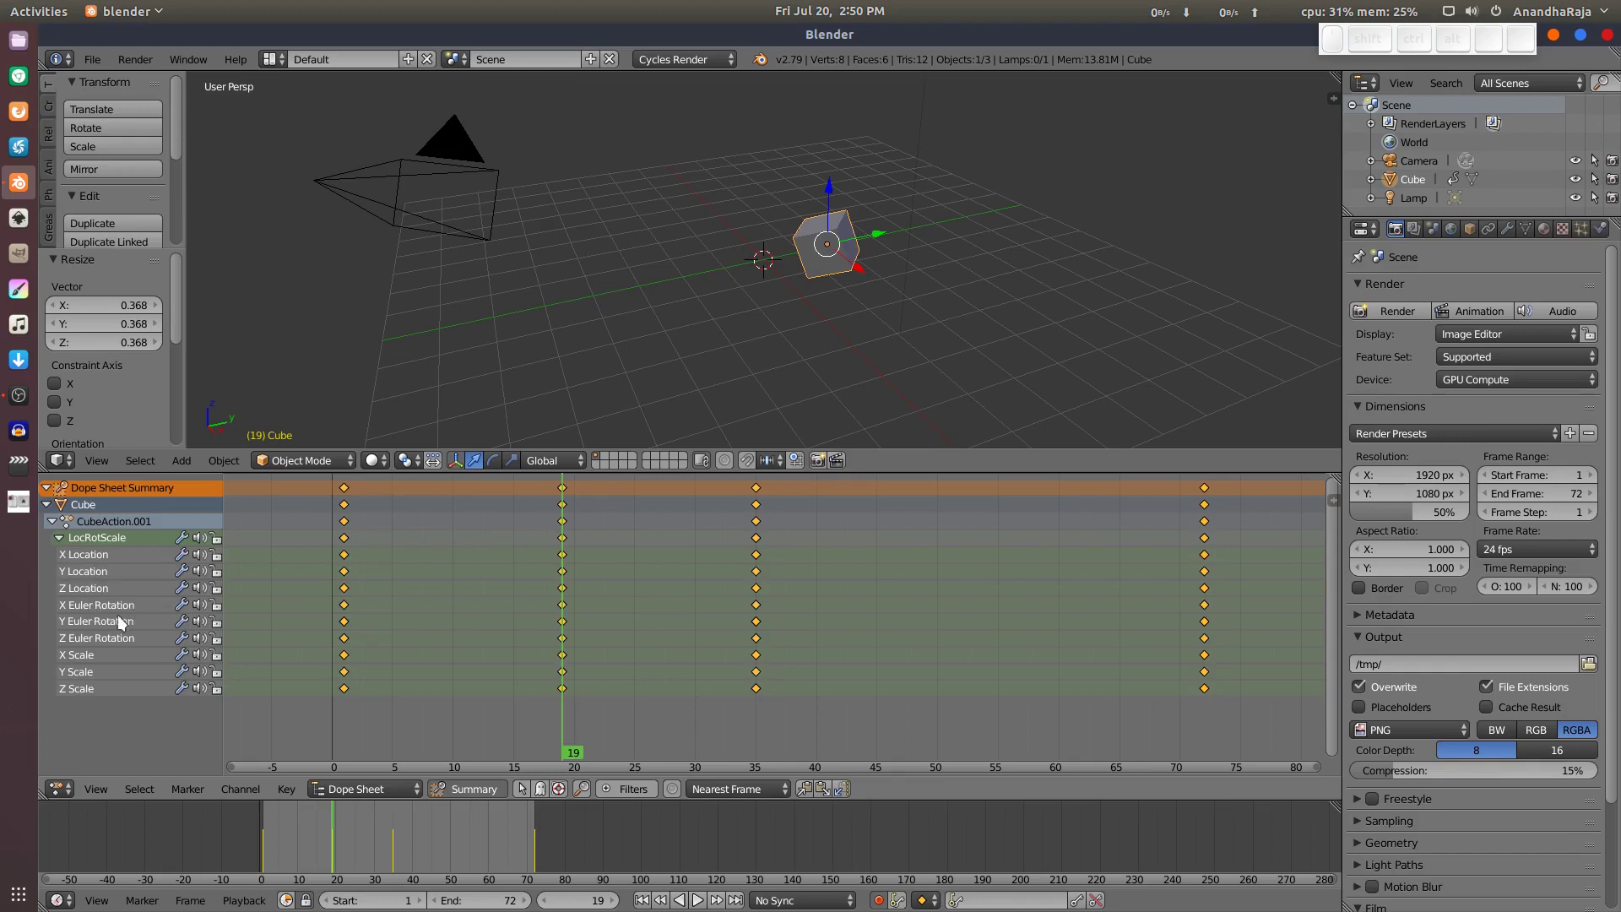
left_click(59, 538)
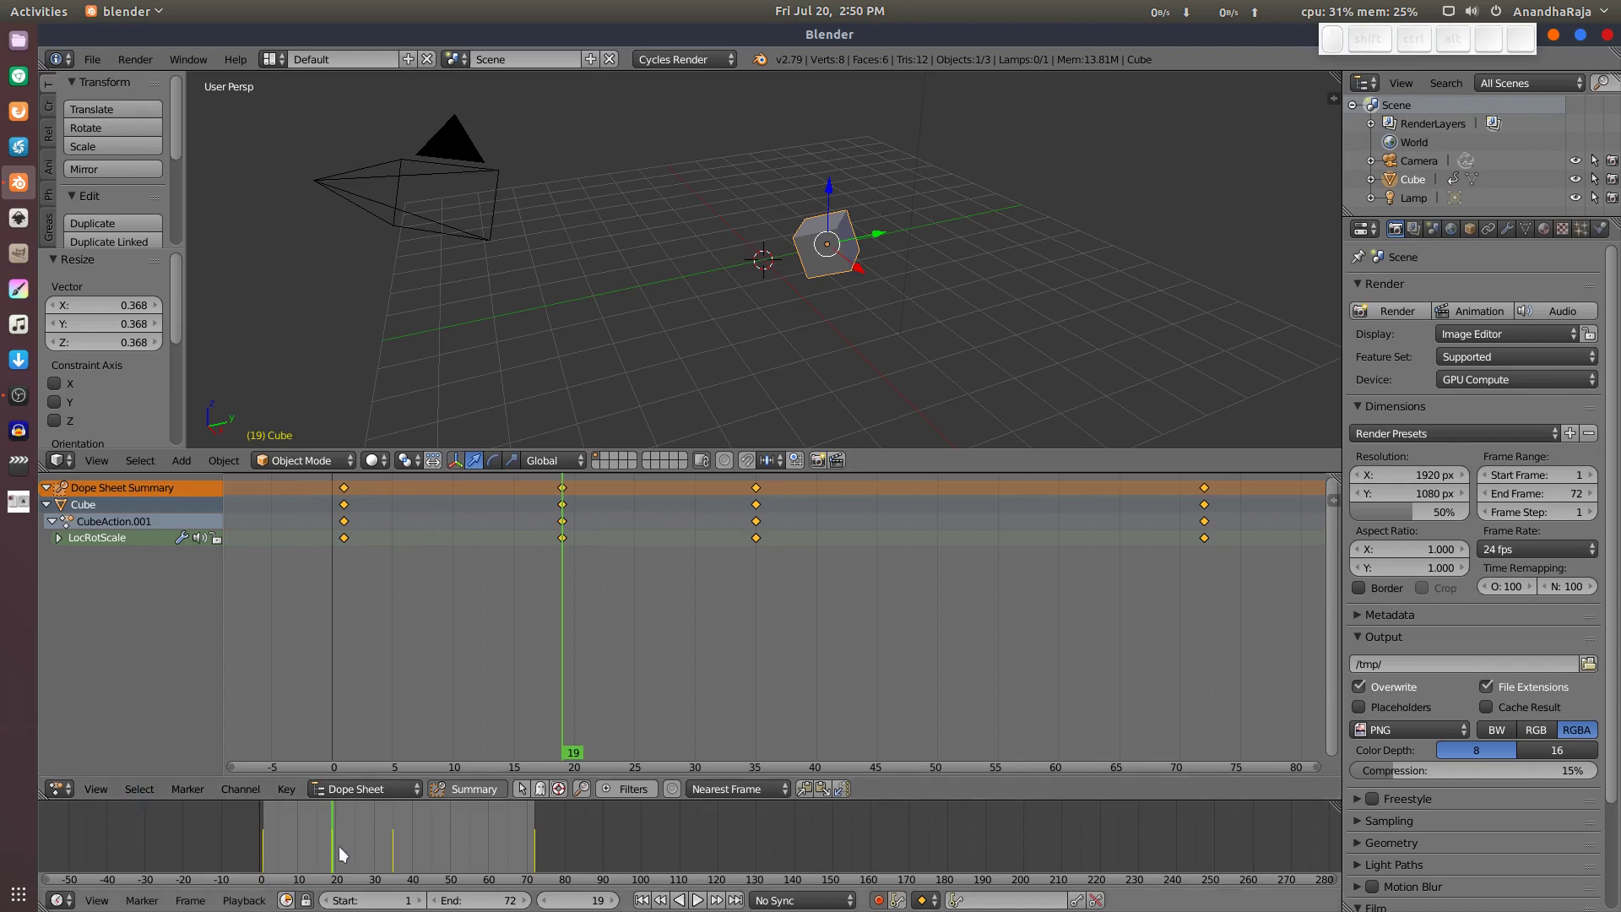
Step: Move the cube's keyframes from frame 19 to frame 9, and play back the animation from frame 9 to check the timing
left_click(564, 498)
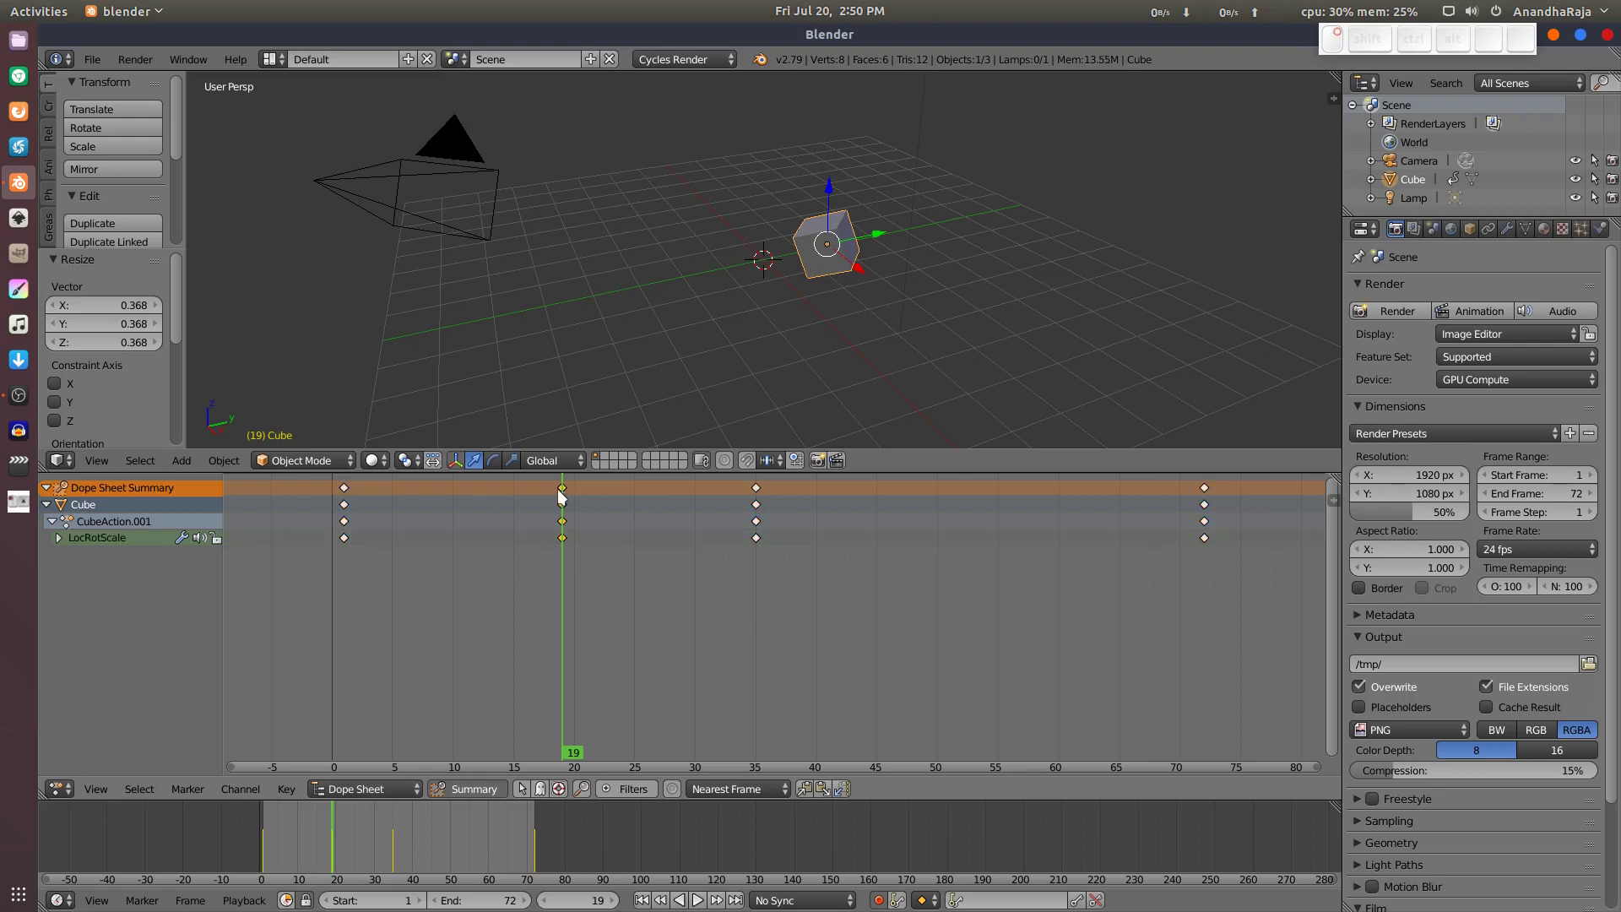
left_click_drag(558, 496, 440, 490)
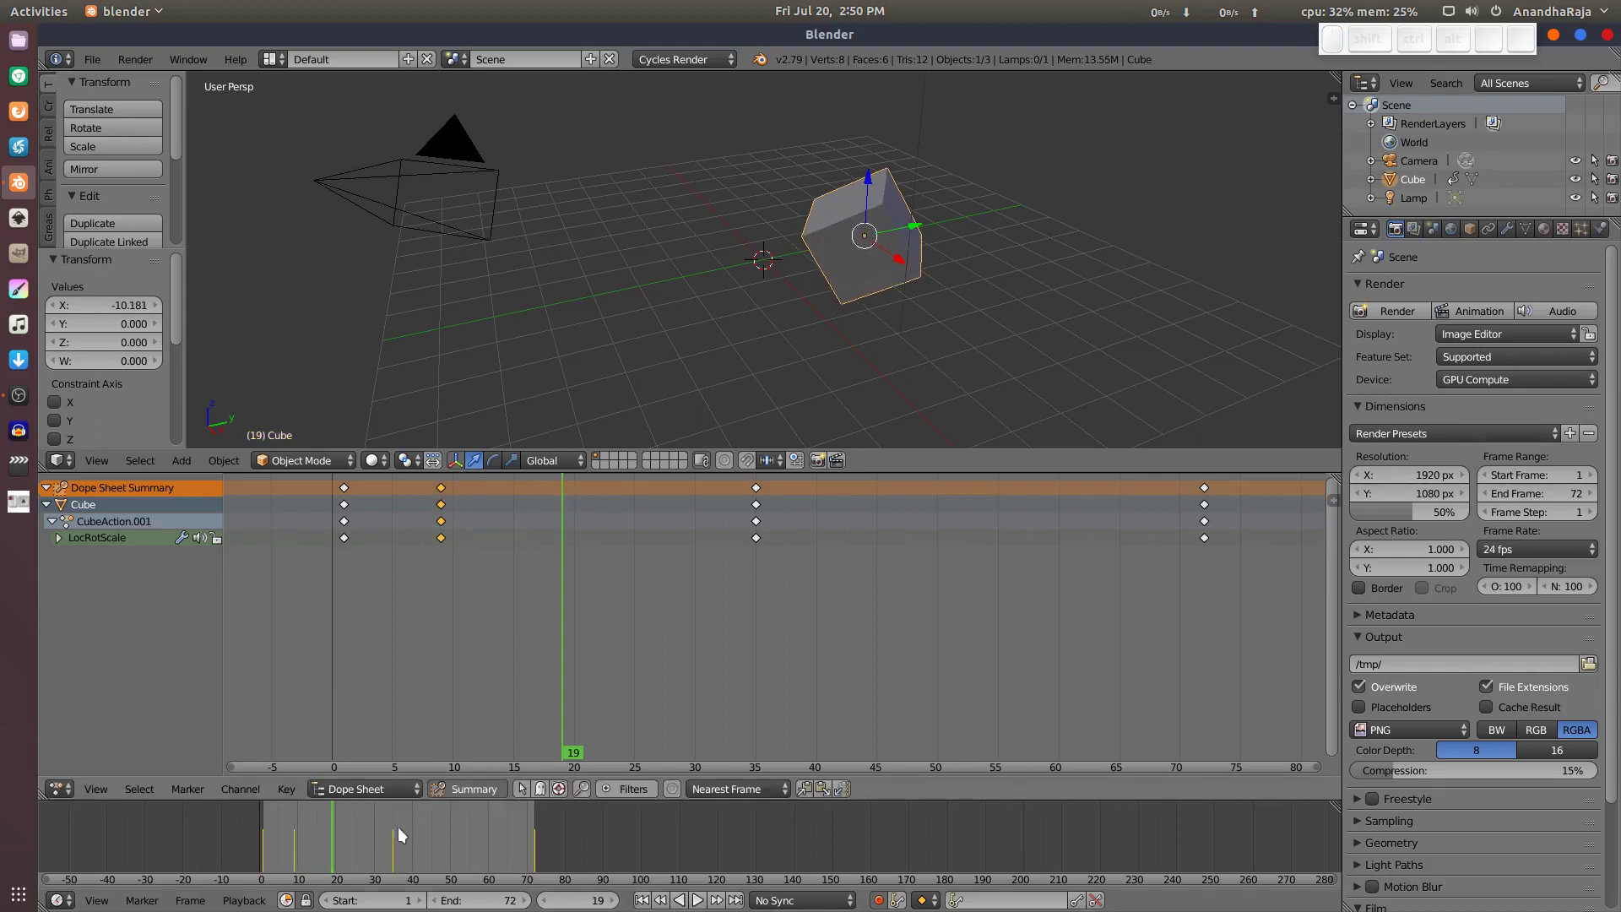
left_click_drag(331, 859, 292, 854)
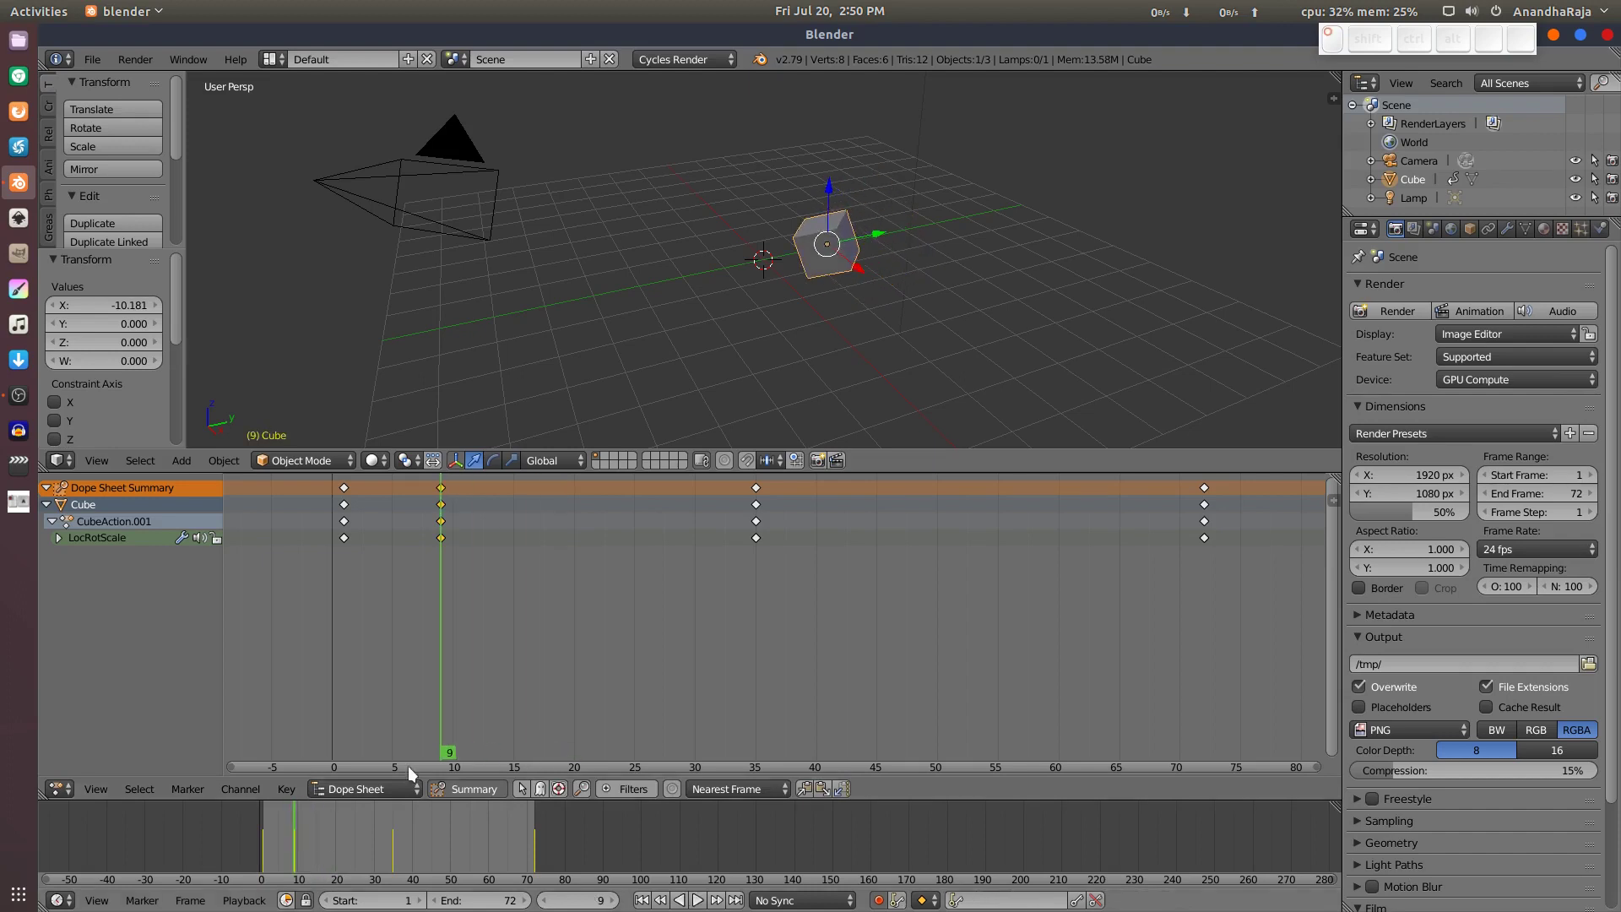
key("alt+a")
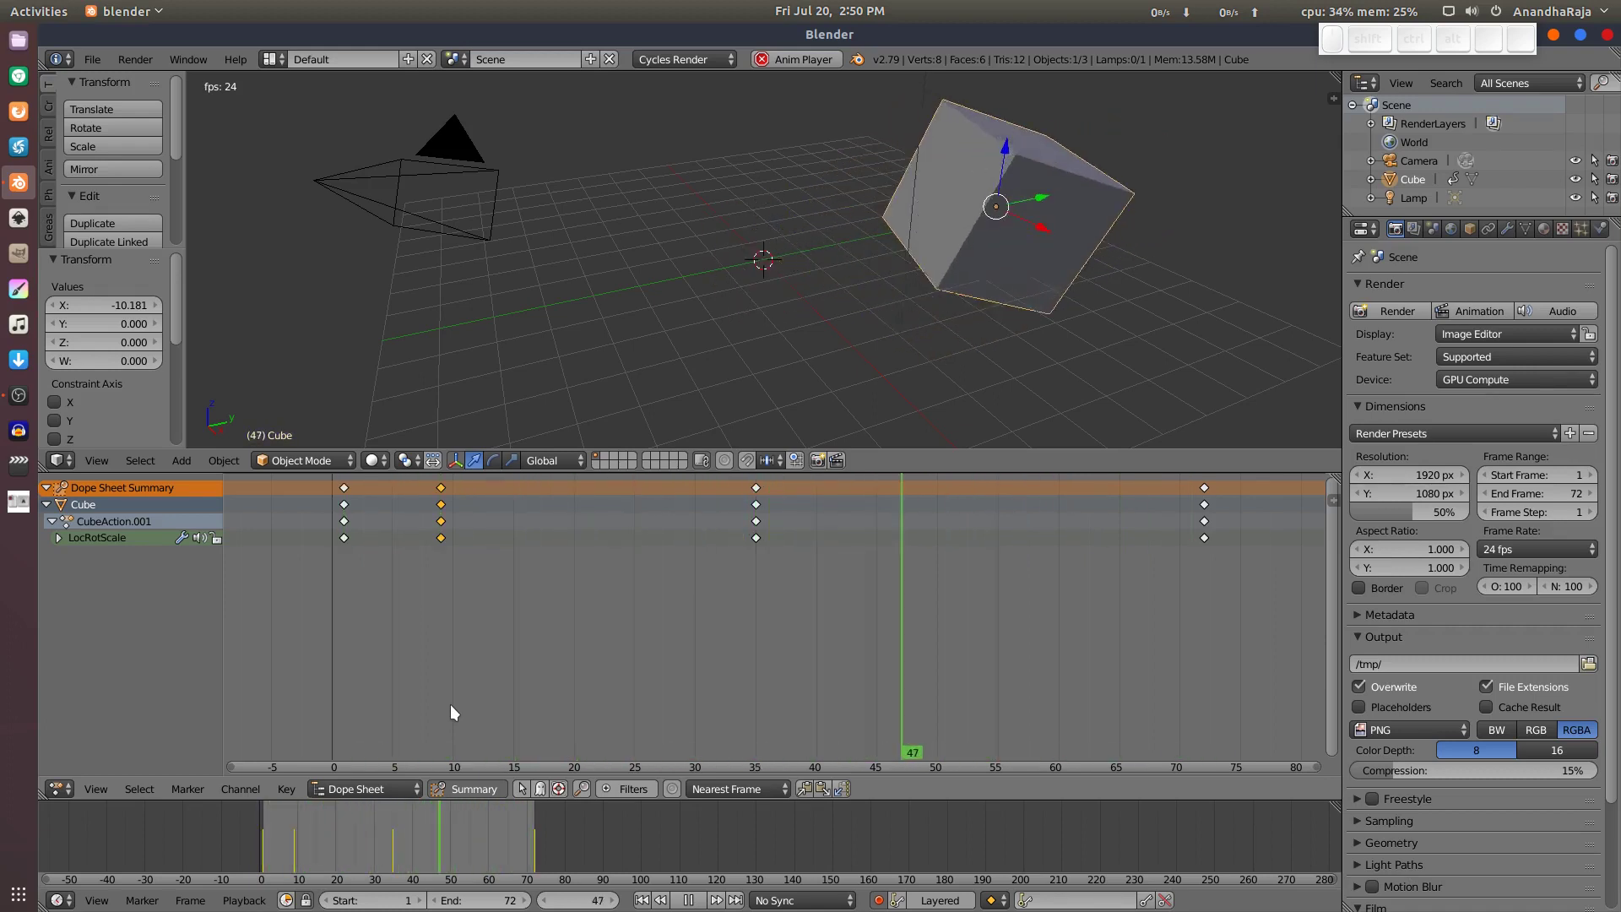
key("Escape")
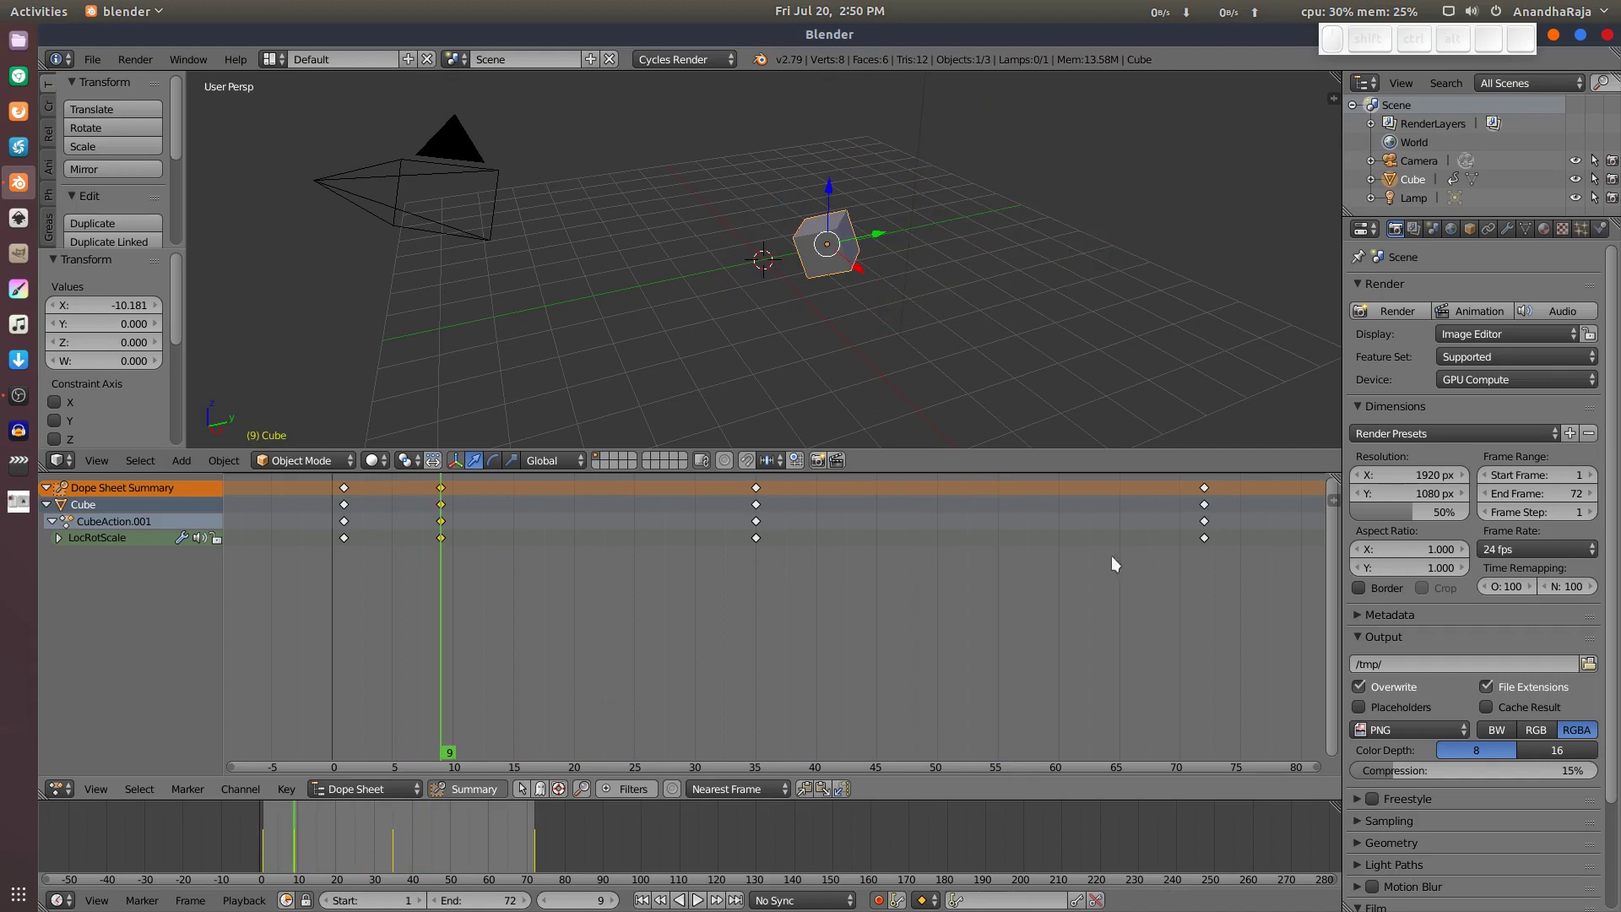
Step: Display the cube's modifier settings and review its motion between frames 1 and 9, finishing at frame 9
left_click(1504, 227)
key("alt+a")
left_click_drag(267, 849, 255, 838)
key("alt+a")
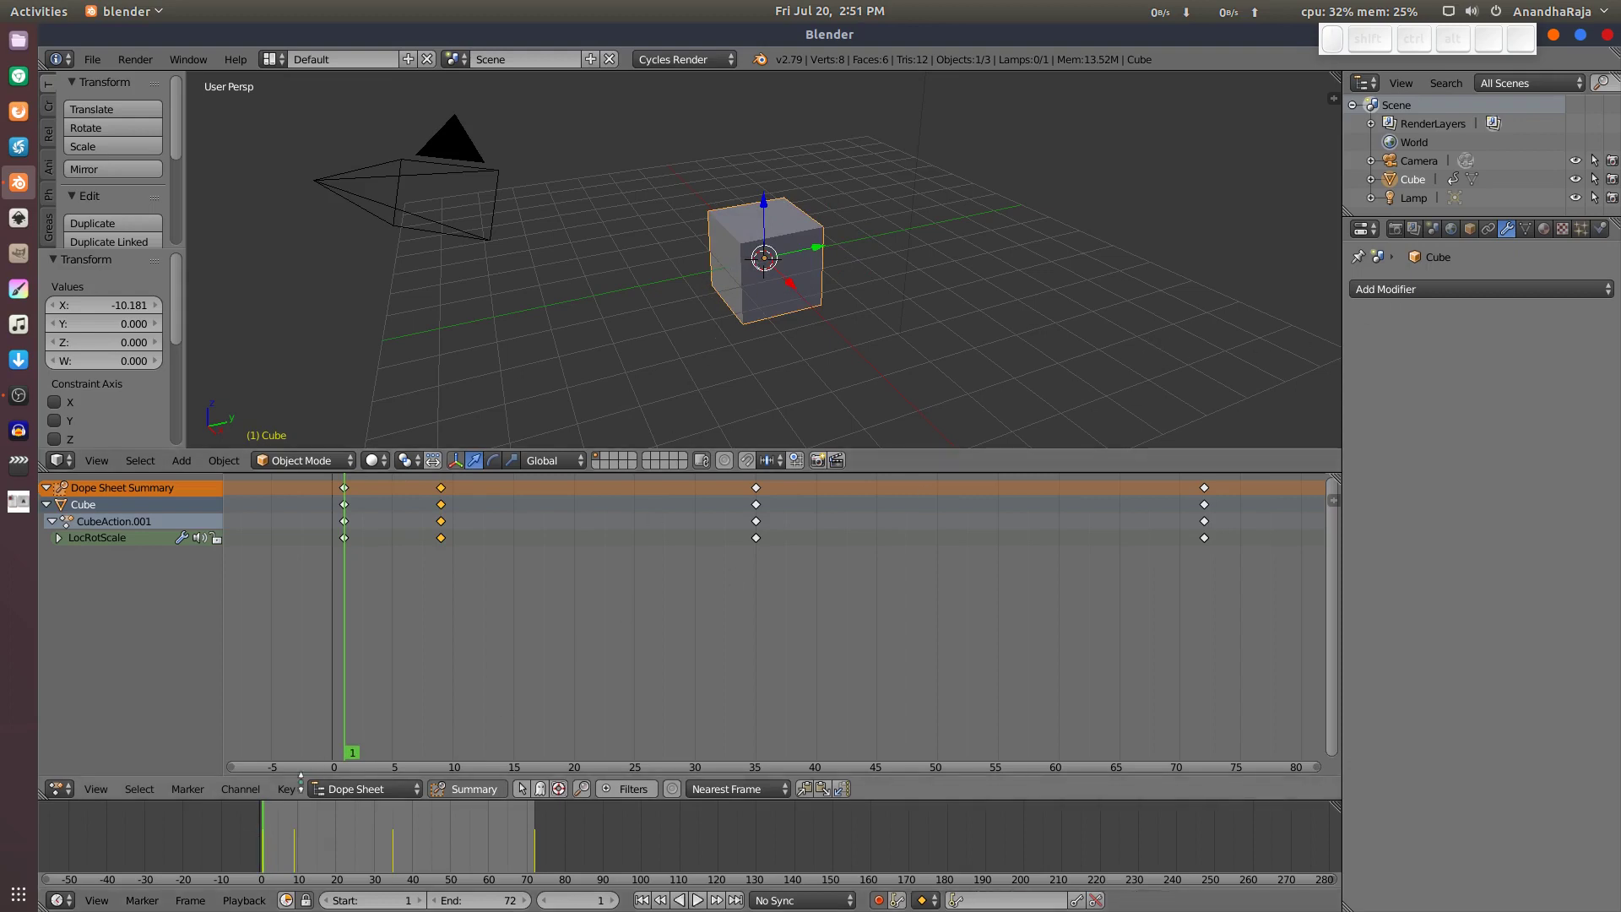
key("alt+a")
left_click_drag(286, 833, 293, 828)
key("alt+a")
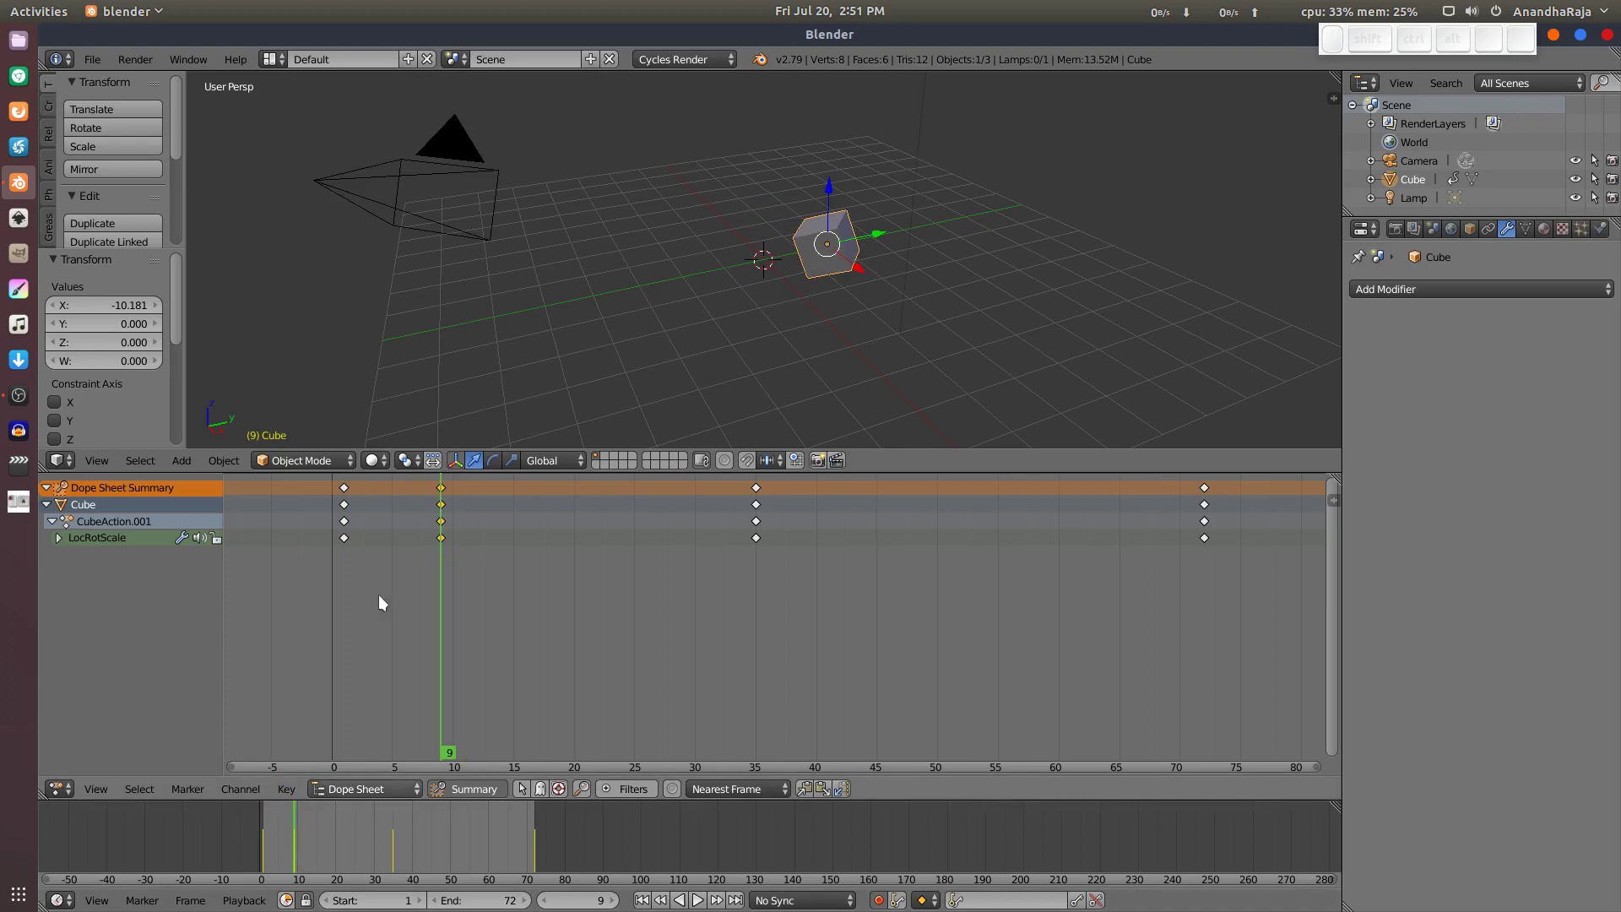
Step: Add a Subdivision Surface modifier to the cube, set its View subdivisions to 0, and keyframe that value at frame 9
left_click(1390, 289)
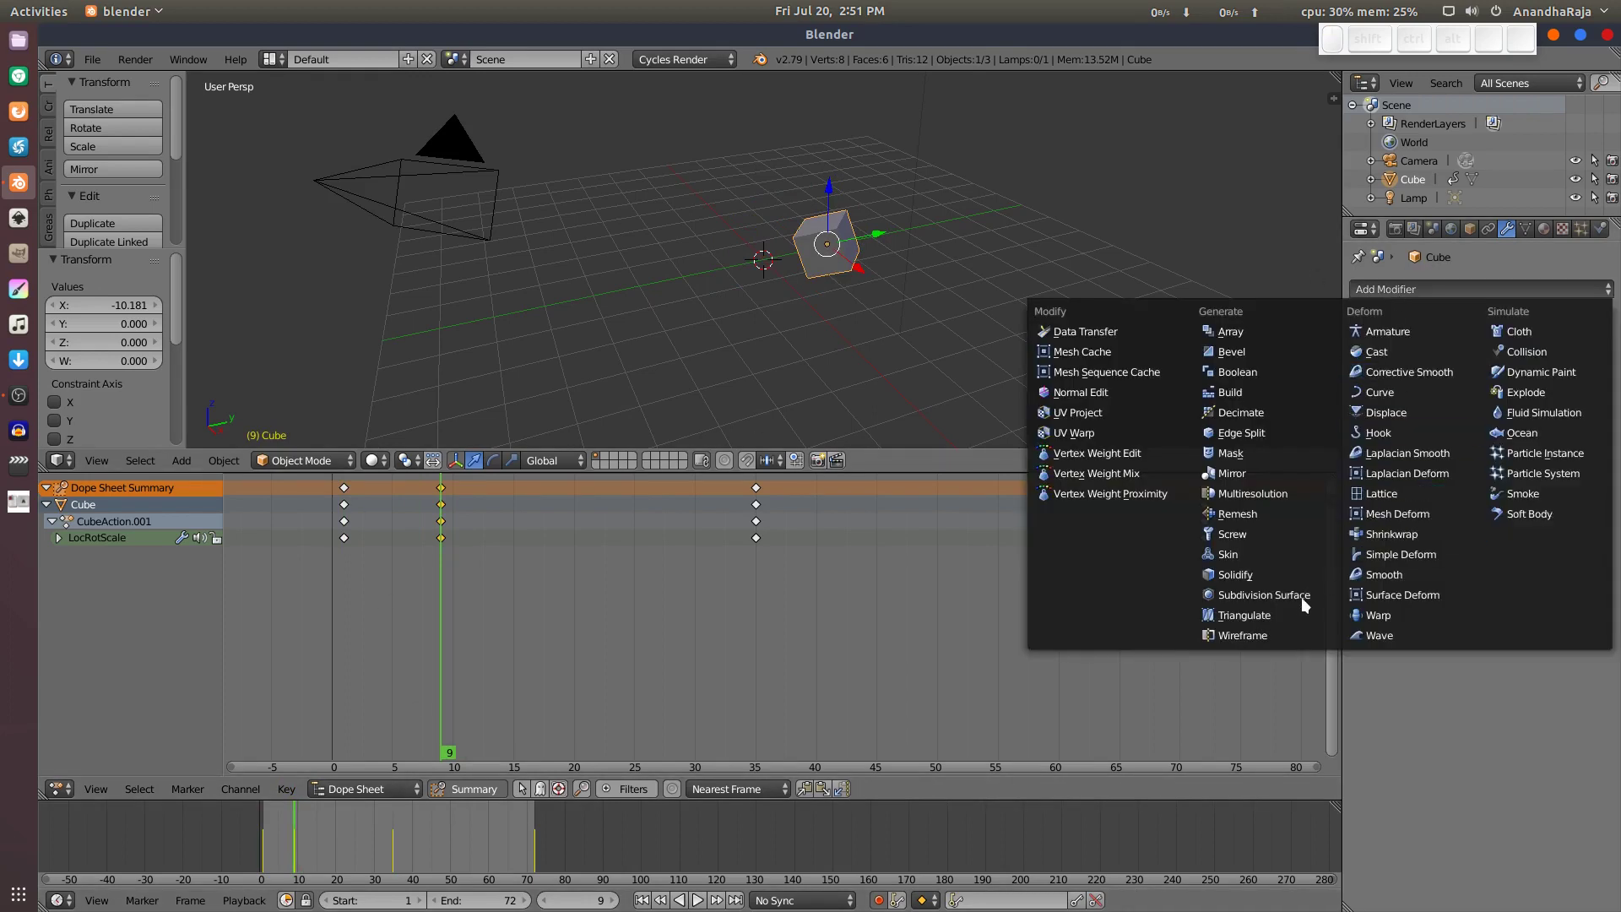
left_click(1264, 594)
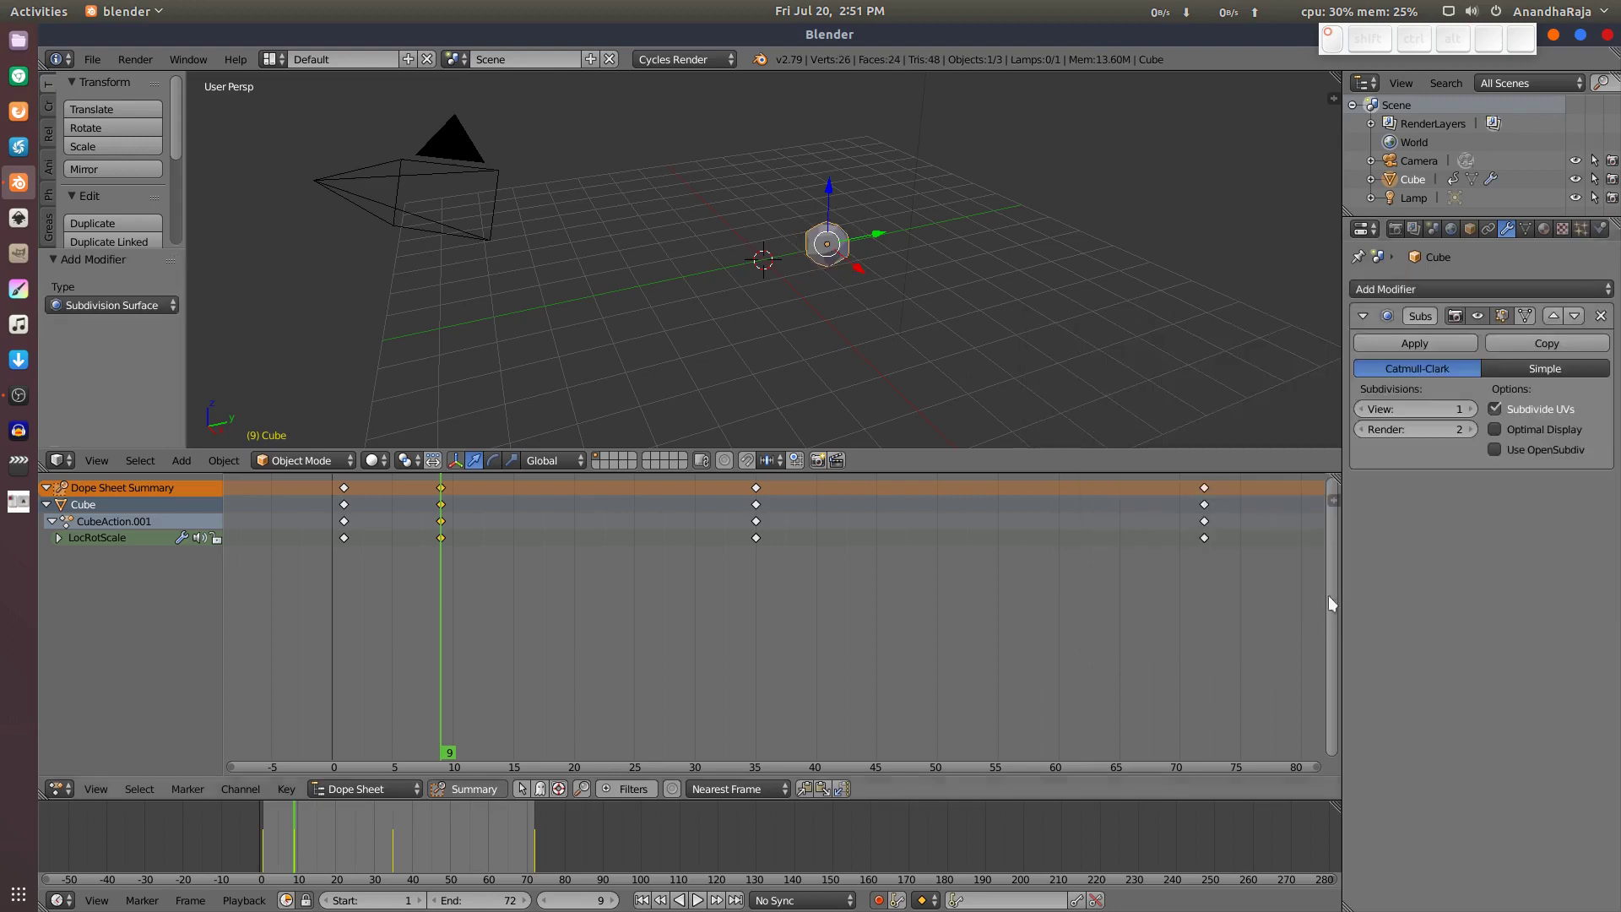
left_click(1360, 409)
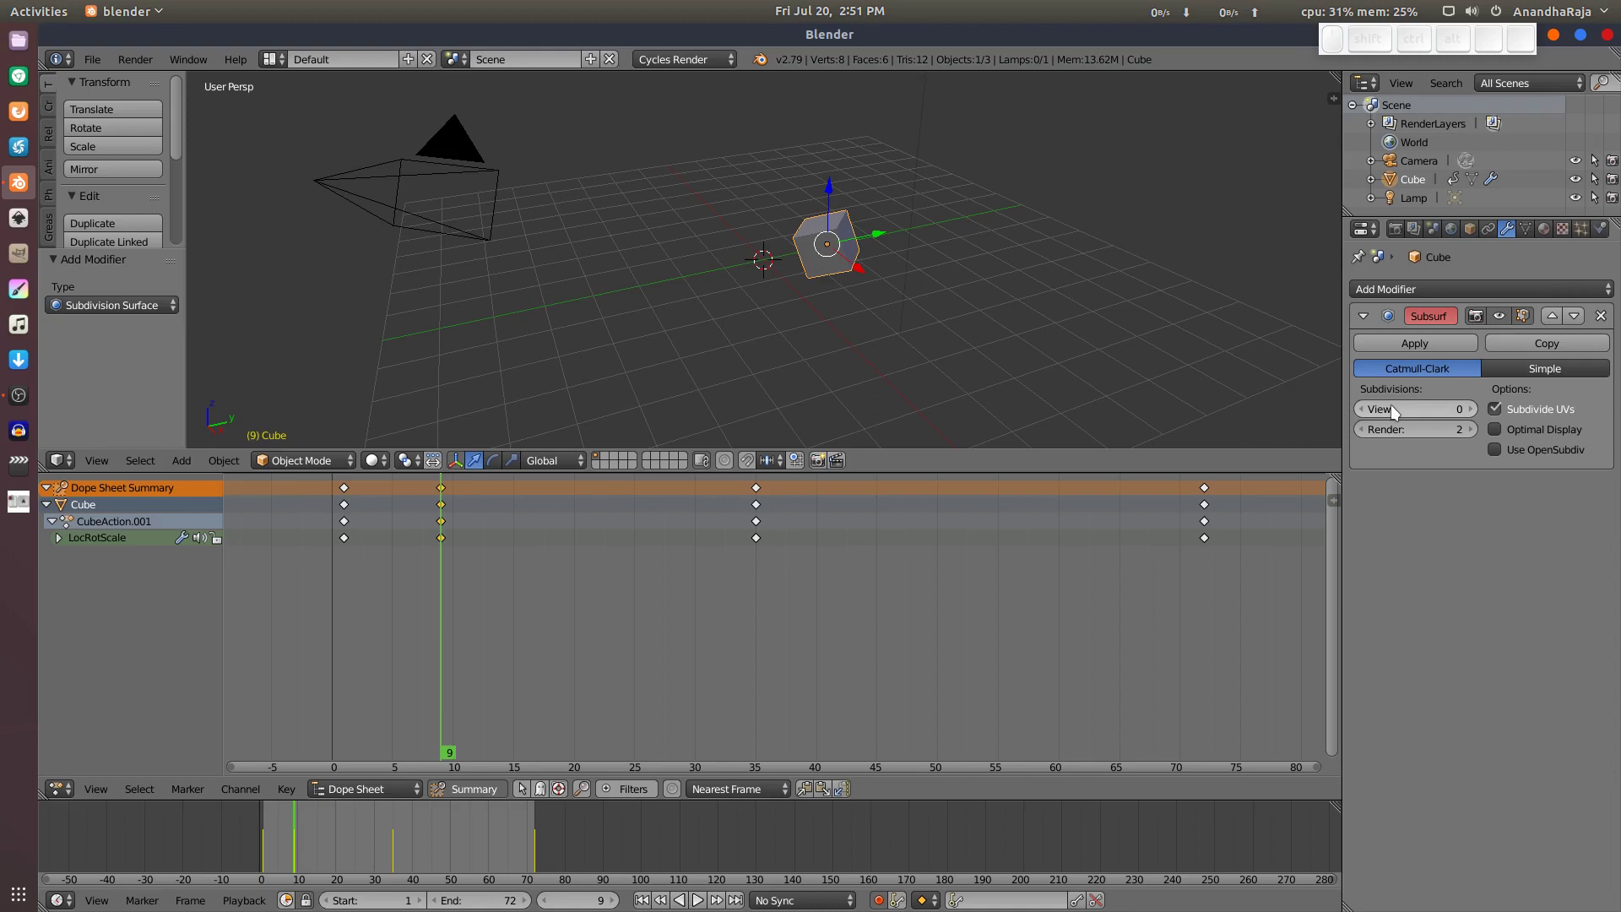
key("i")
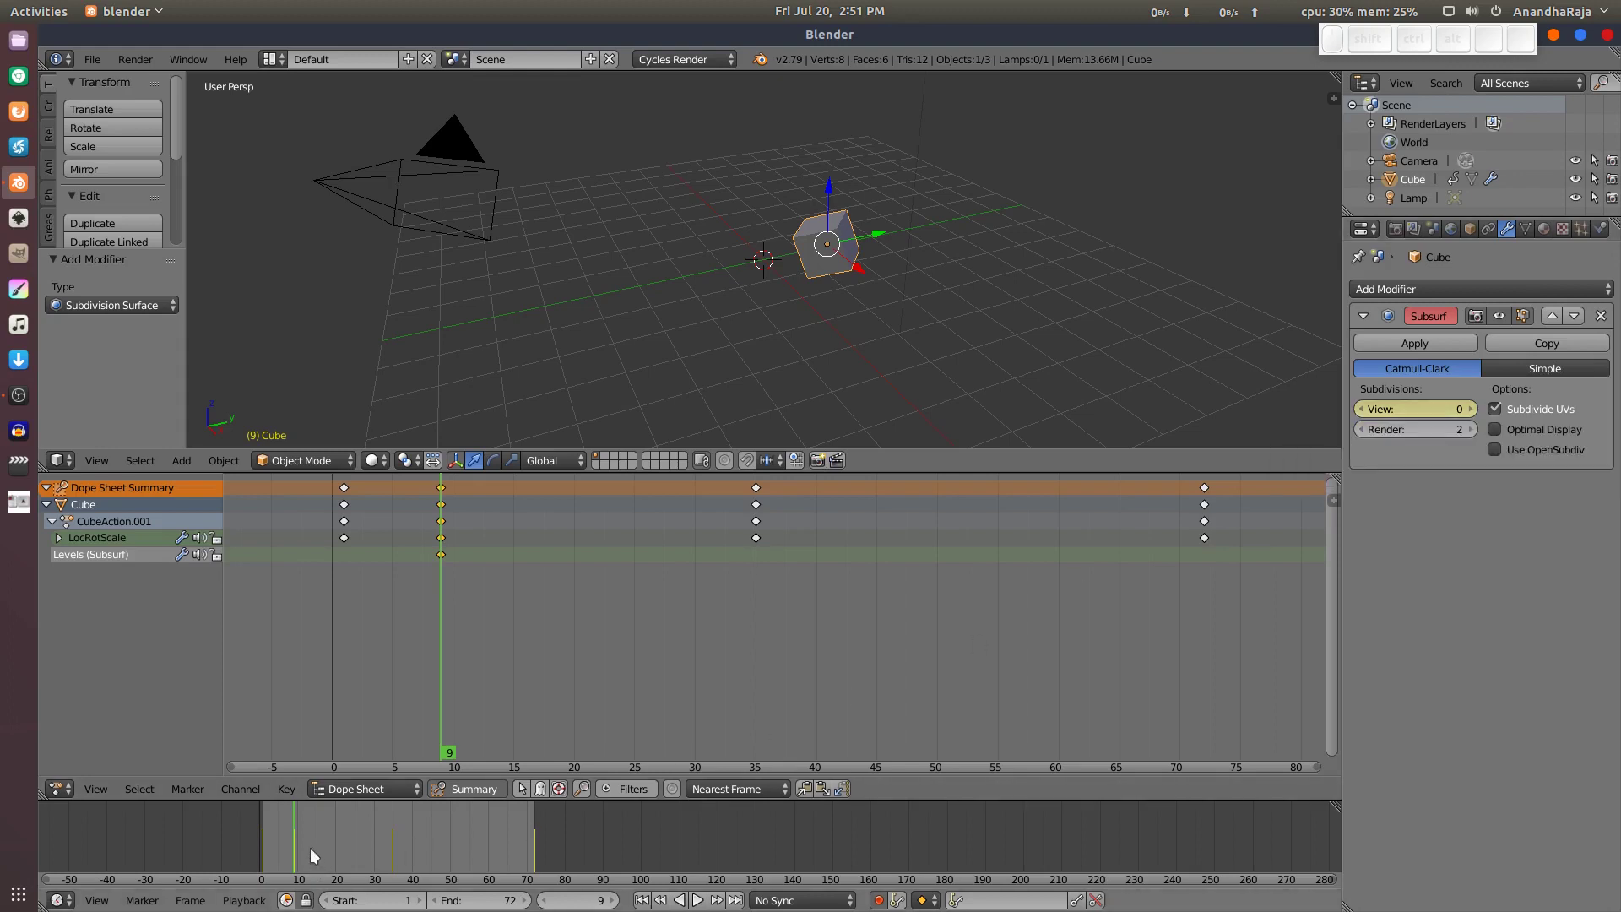
Step: At frame 50, set the modifier's View subdivisions to 5 with automatic keying, and play back the animation
left_click_drag(293, 829, 449, 836)
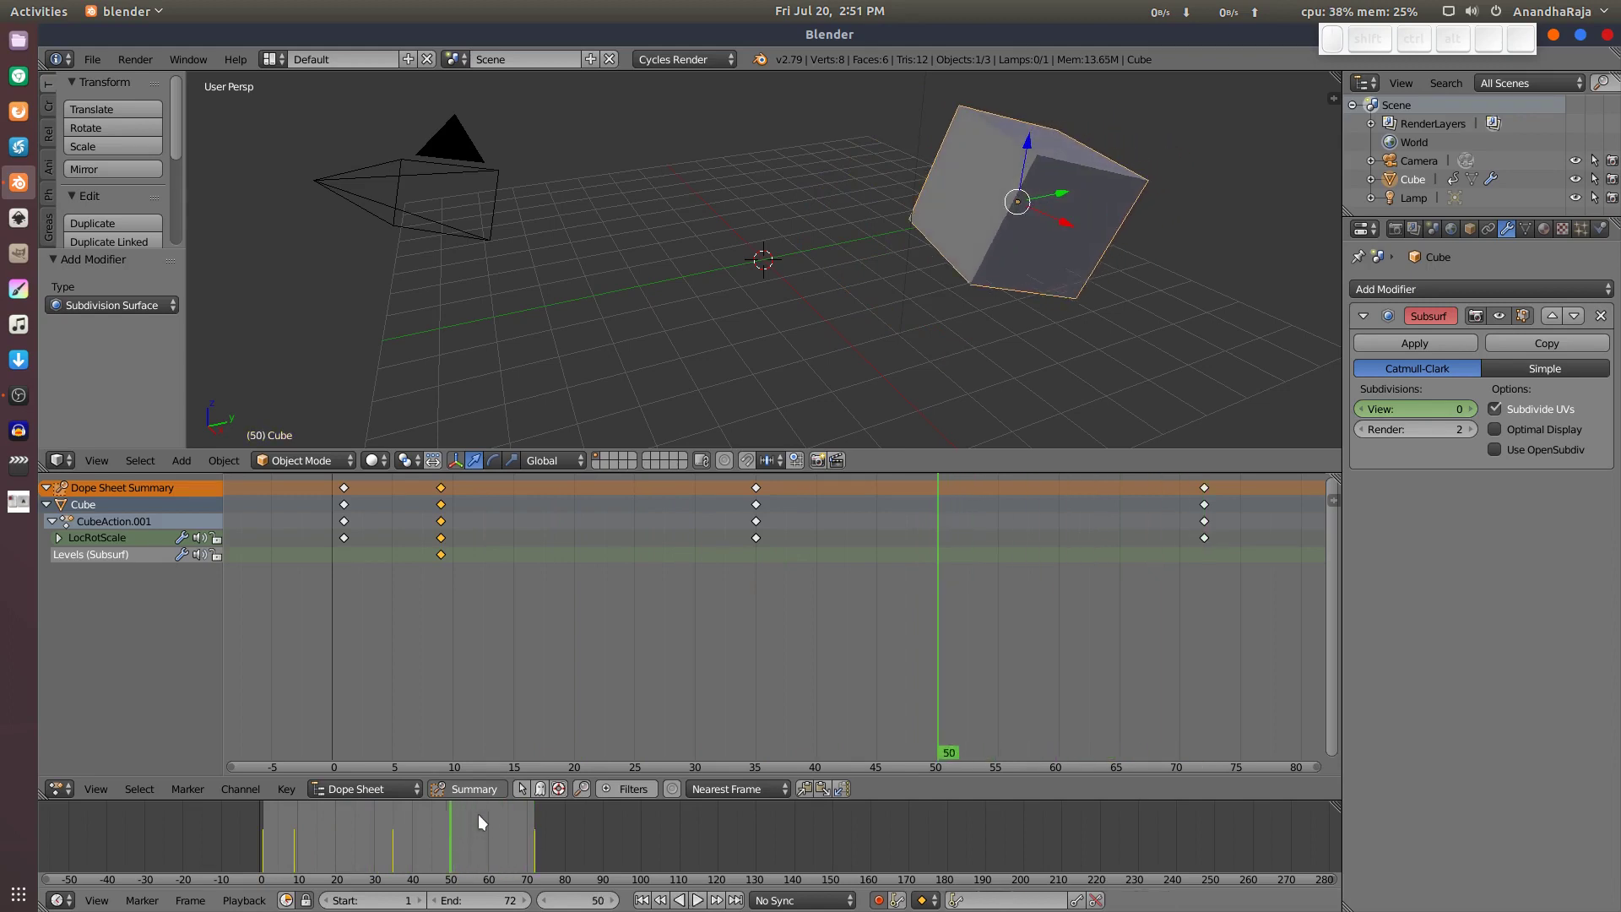
left_click_drag(1427, 409, 1473, 409)
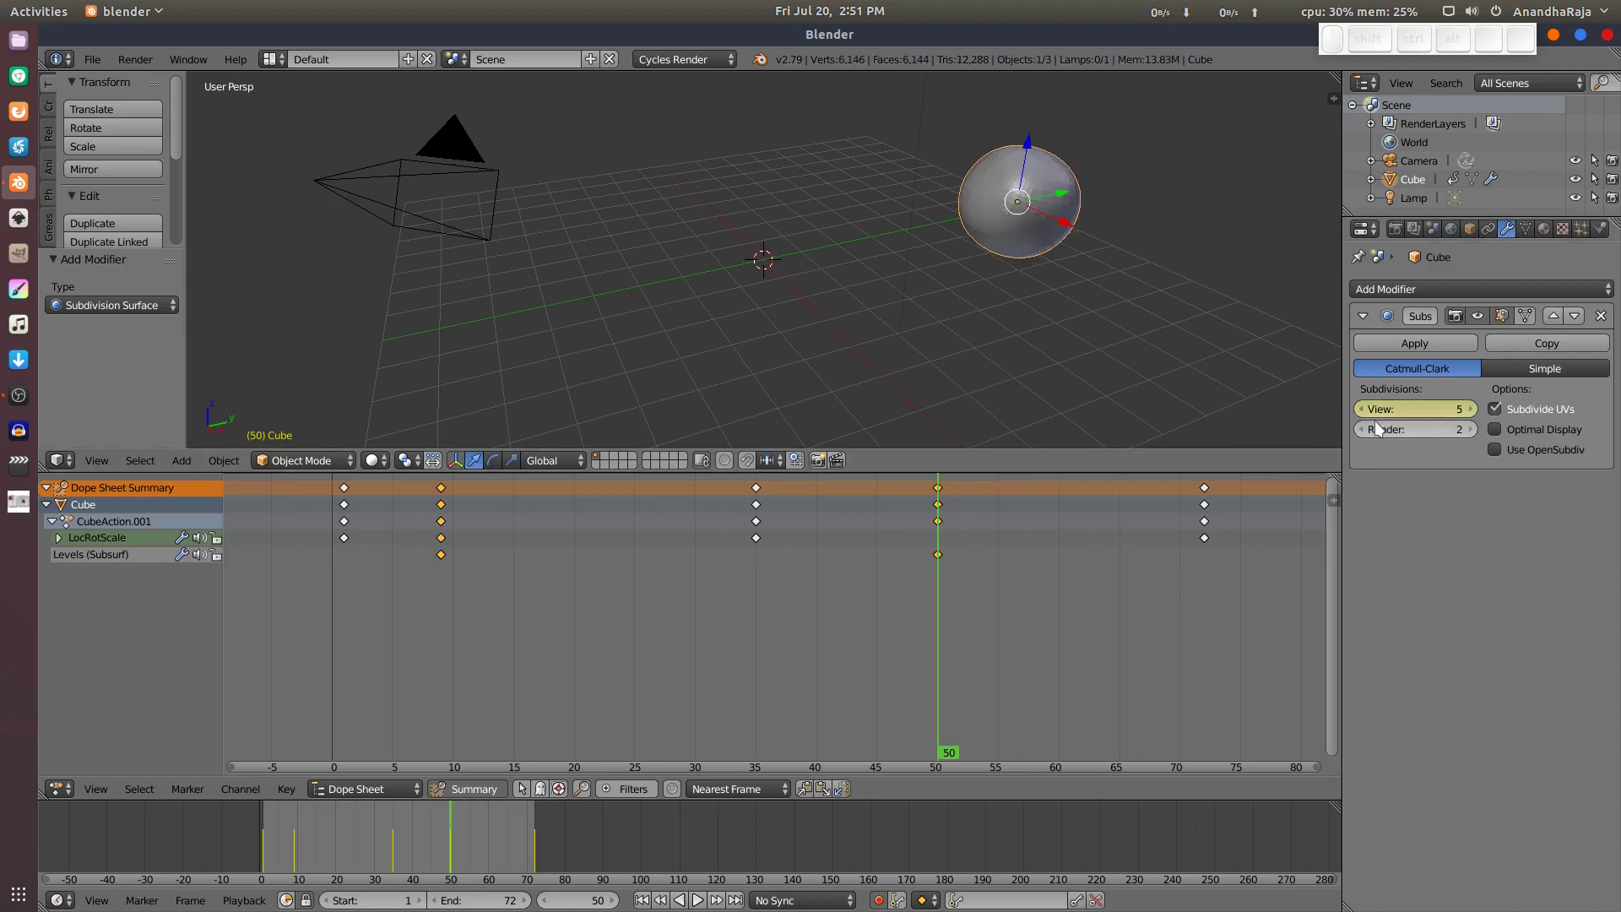
left_click_drag(454, 829, 512, 817)
key("alt+a")
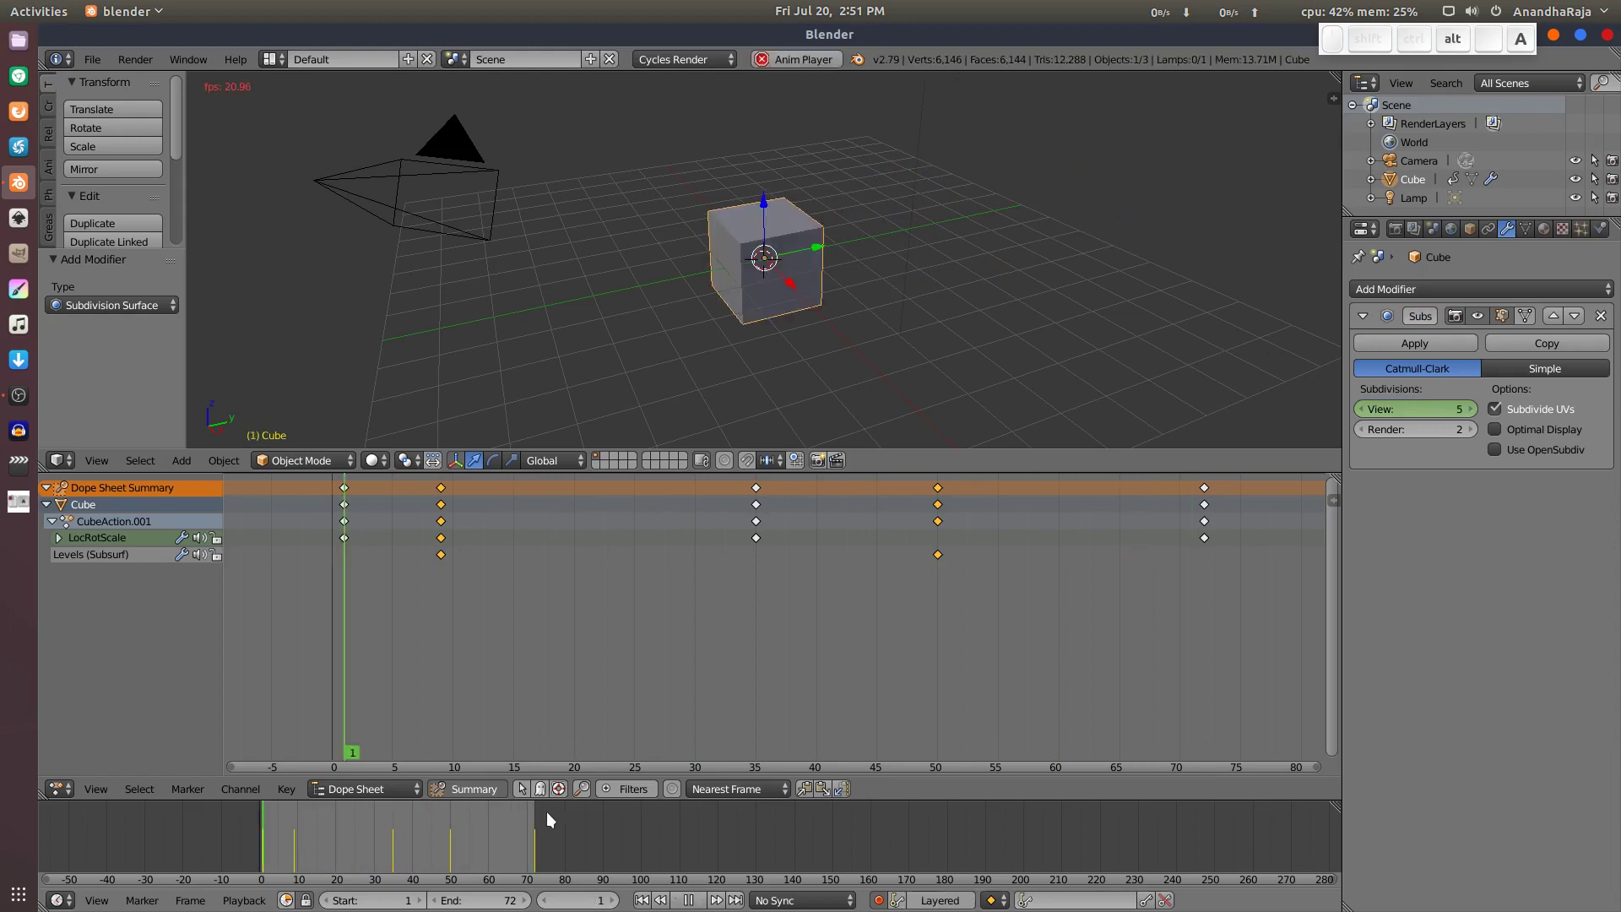